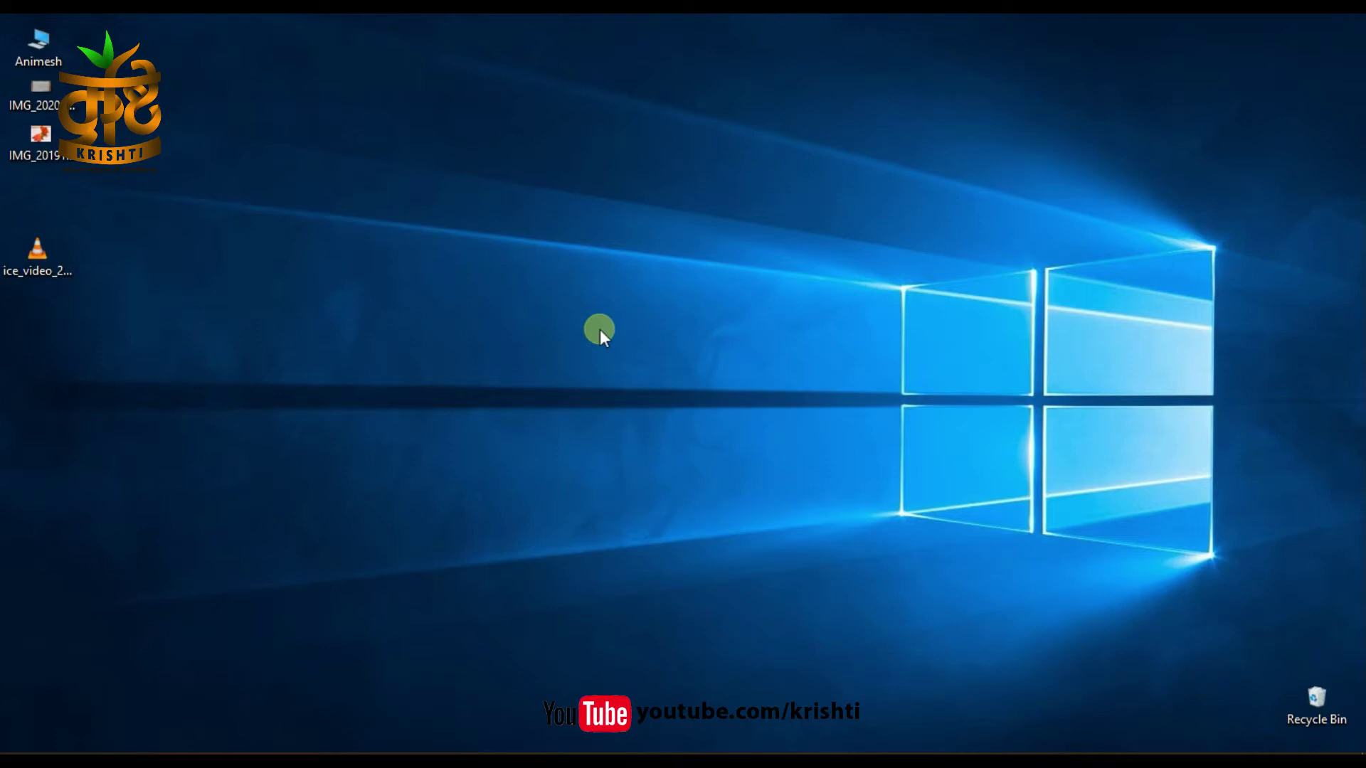
Step: Preview the signature photo from the desktop, scrolling through it, then close the preview
{"action": "left_click", "coordinate": [54, 99]}
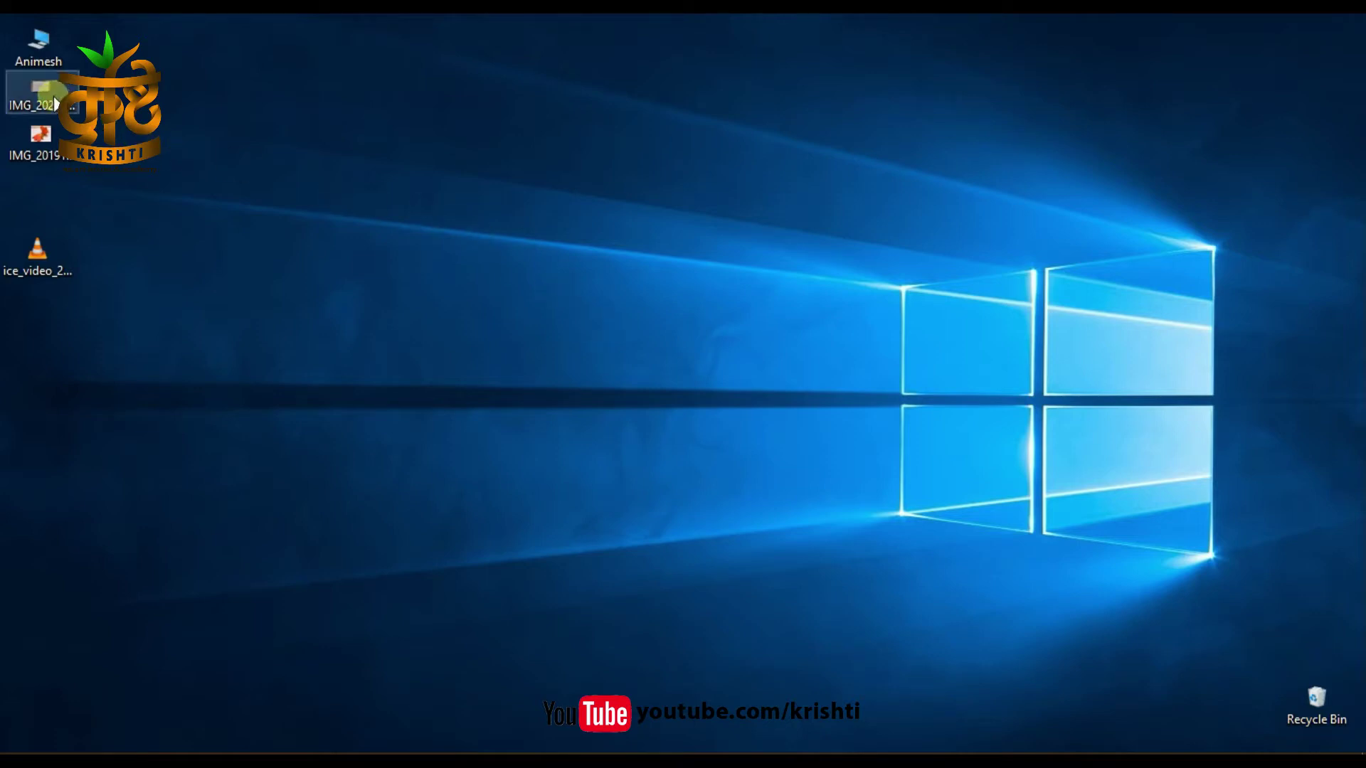
{"action": "double_click", "coordinate": [54, 101]}
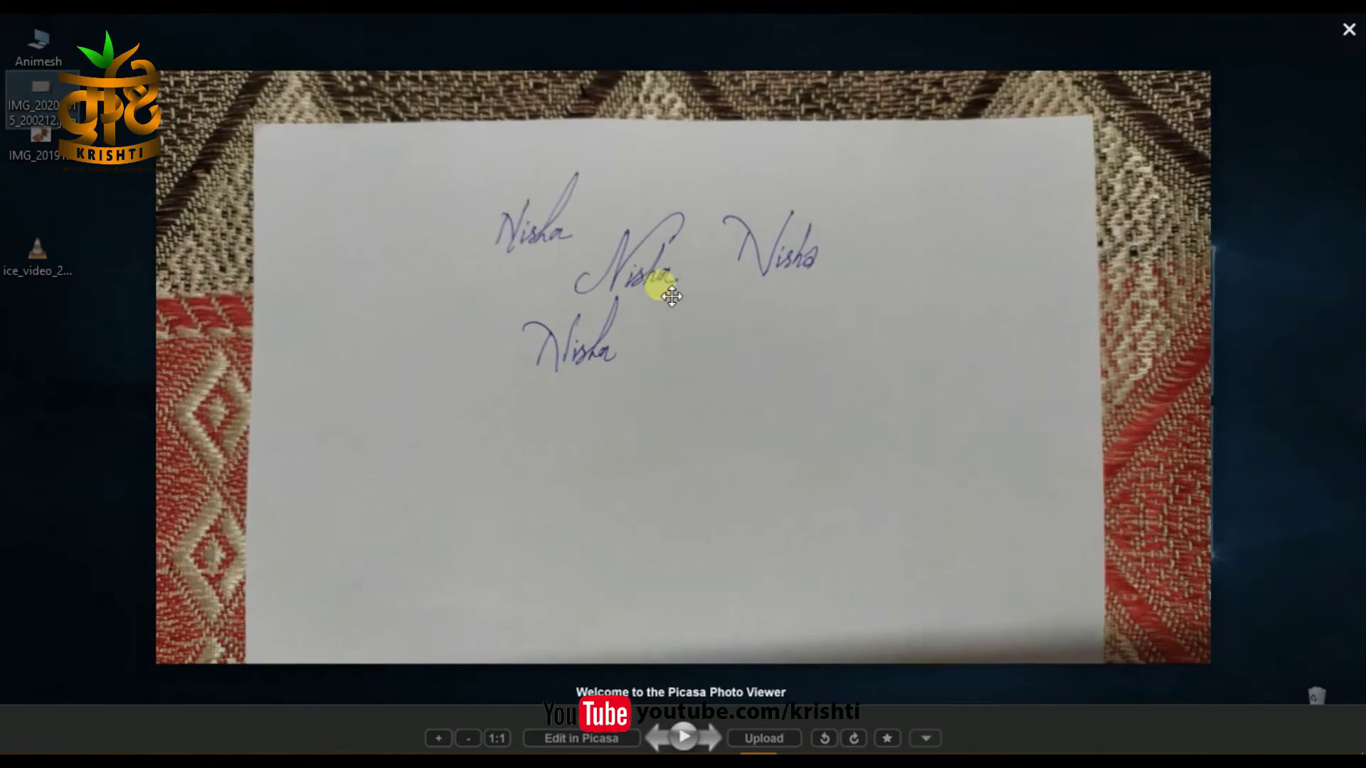
{"action": "scroll", "coordinate": [802, 369], "scroll_direction": "up", "scroll_amount": 2}
{"action": "scroll", "coordinate": [708, 348], "scroll_direction": "down", "scroll_amount": 2}
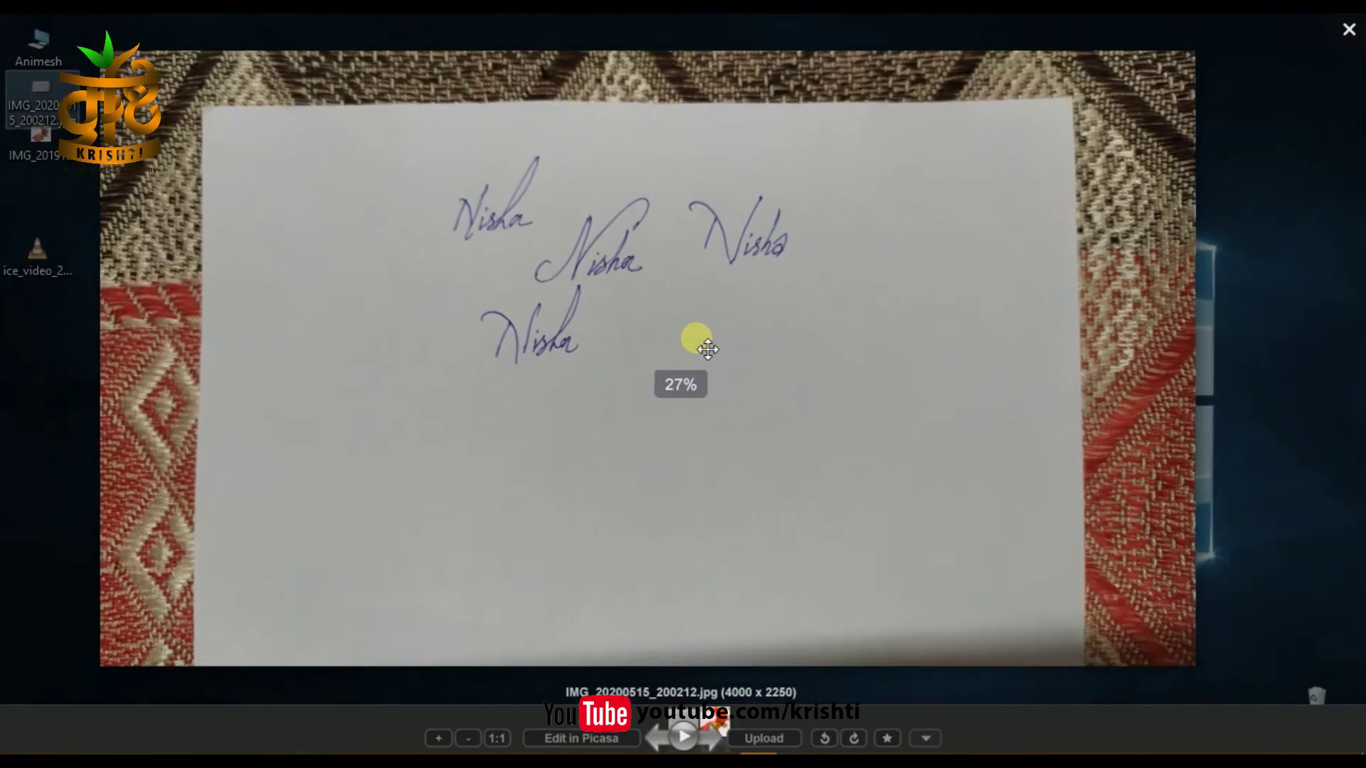
{"action": "scroll", "coordinate": [697, 343], "scroll_direction": "up", "scroll_amount": 1}
{"action": "scroll", "coordinate": [695, 342], "scroll_direction": "up", "scroll_amount": 2}
{"action": "scroll", "coordinate": [693, 334], "scroll_direction": "down", "scroll_amount": 3}
{"action": "scroll", "coordinate": [690, 331], "scroll_direction": "down", "scroll_amount": 1}
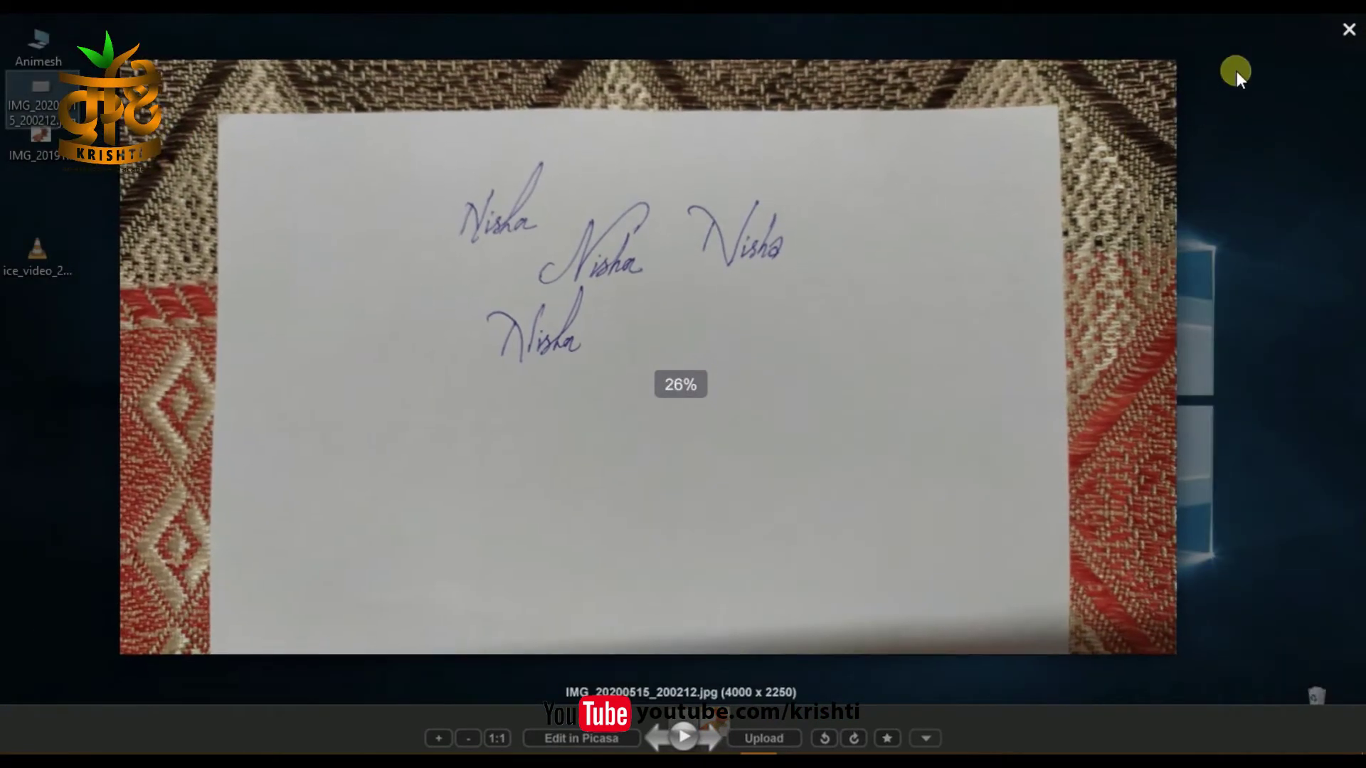
{"action": "left_click", "coordinate": [1346, 28]}
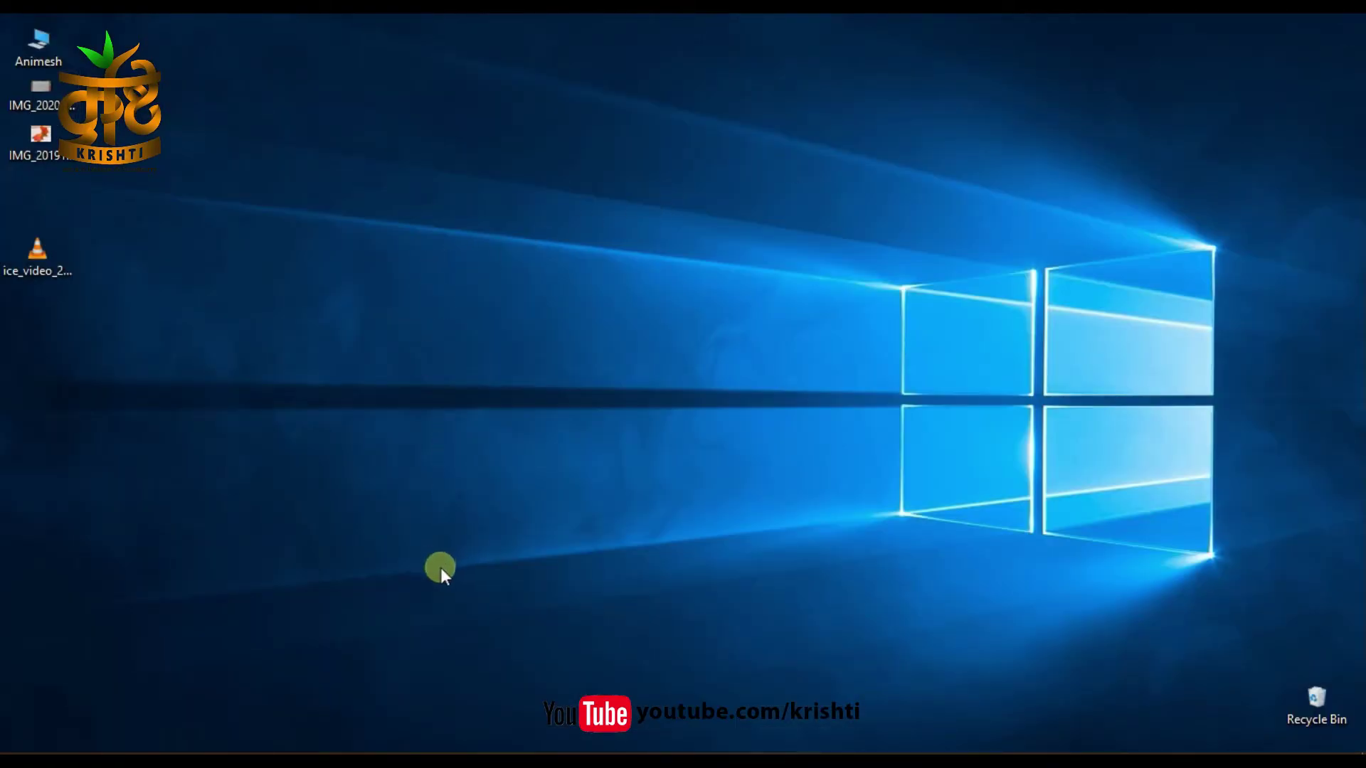
Step: Open IMG_20200515_200212.jpg from the Desktop in Photoshop
{"action": "left_click", "coordinate": [428, 760]}
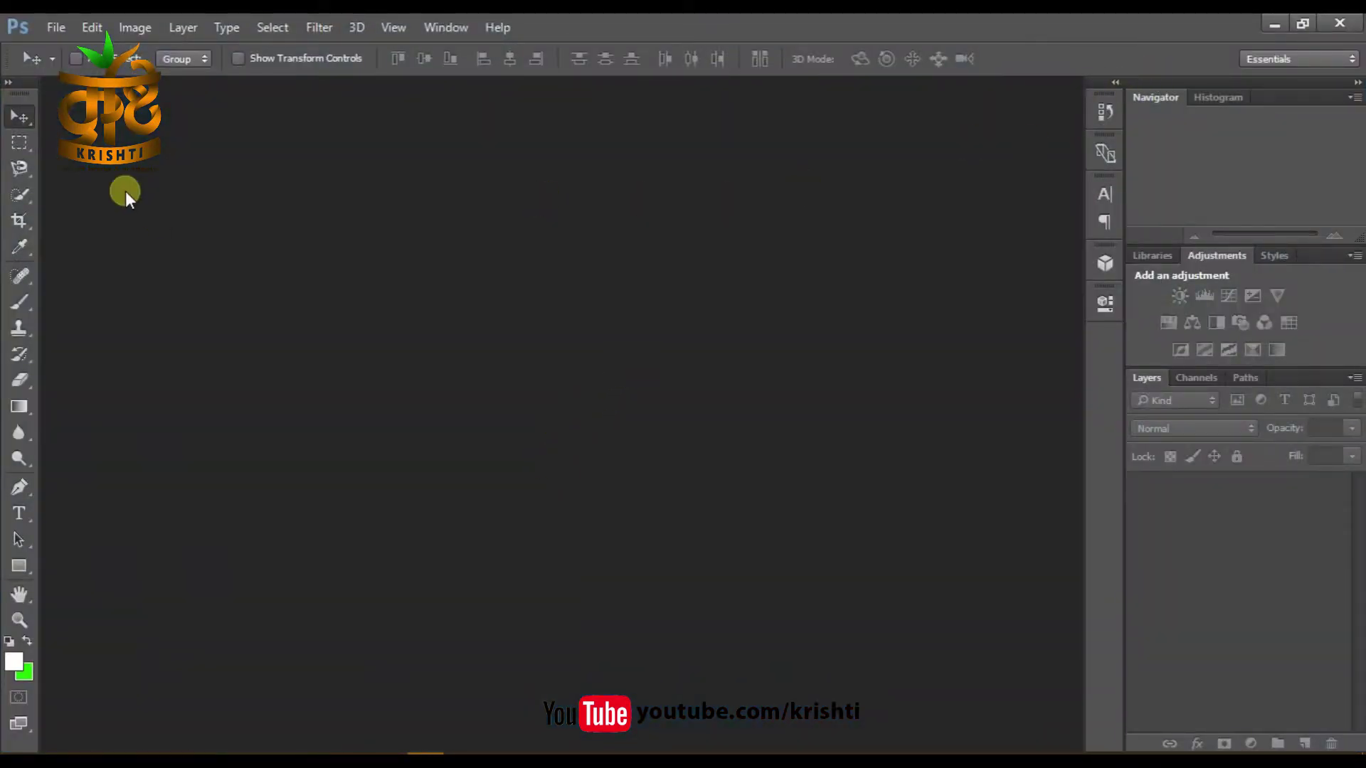
{"action": "left_click", "coordinate": [57, 27]}
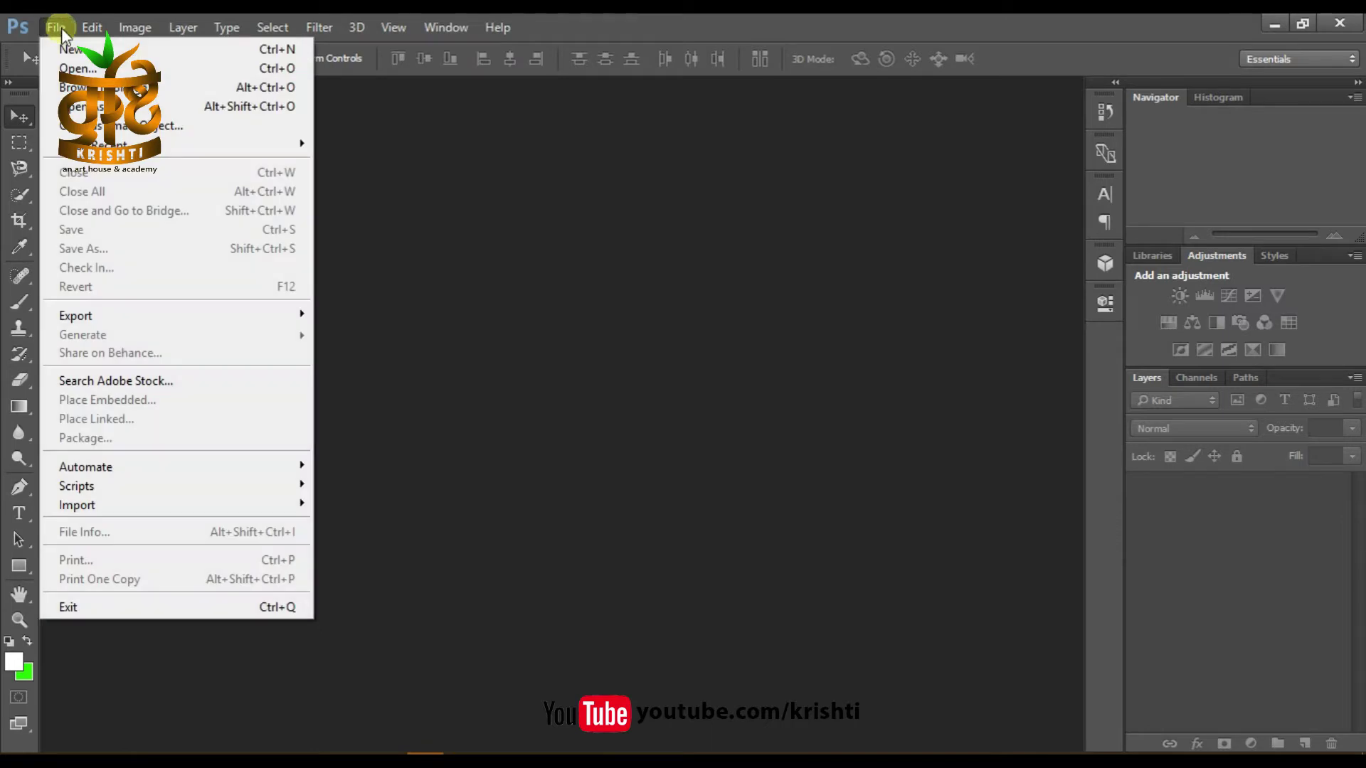
{"action": "left_click", "coordinate": [74, 68]}
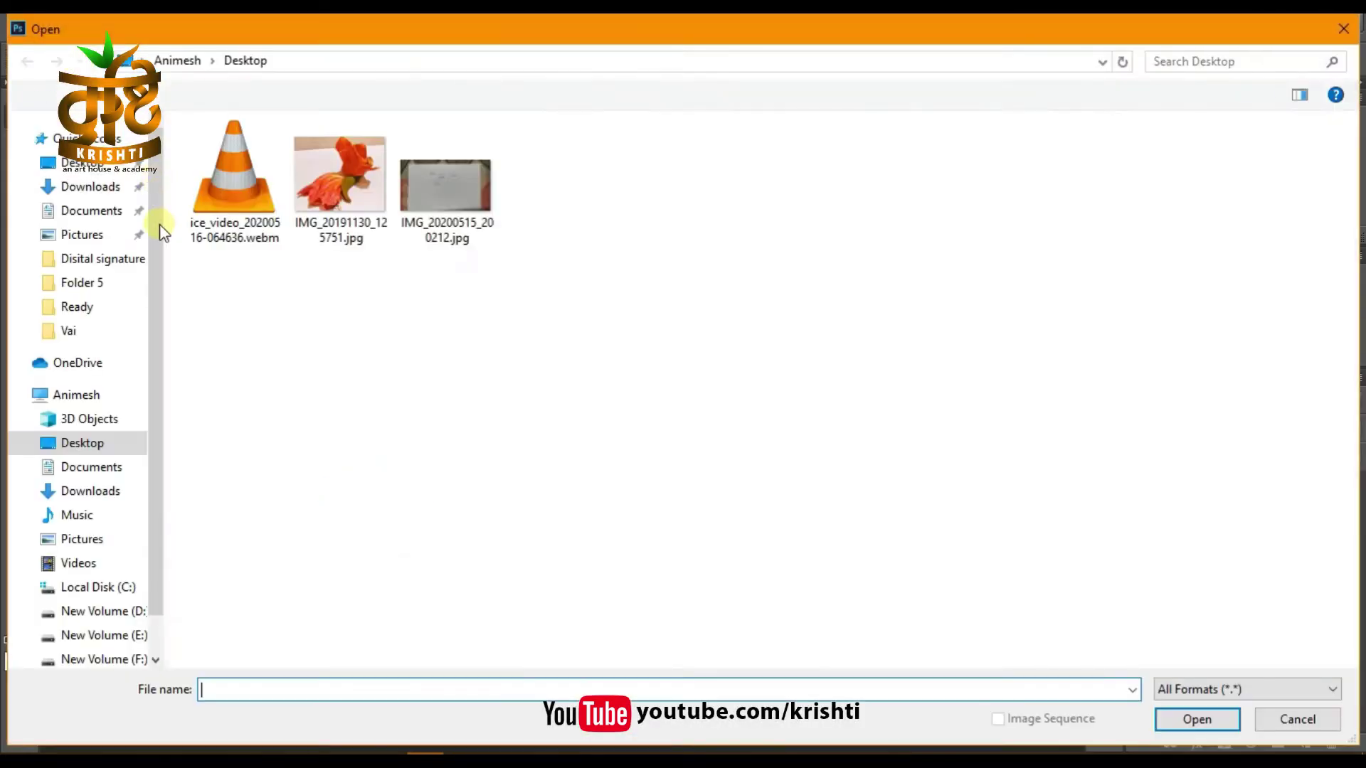
{"action": "left_click", "coordinate": [450, 182]}
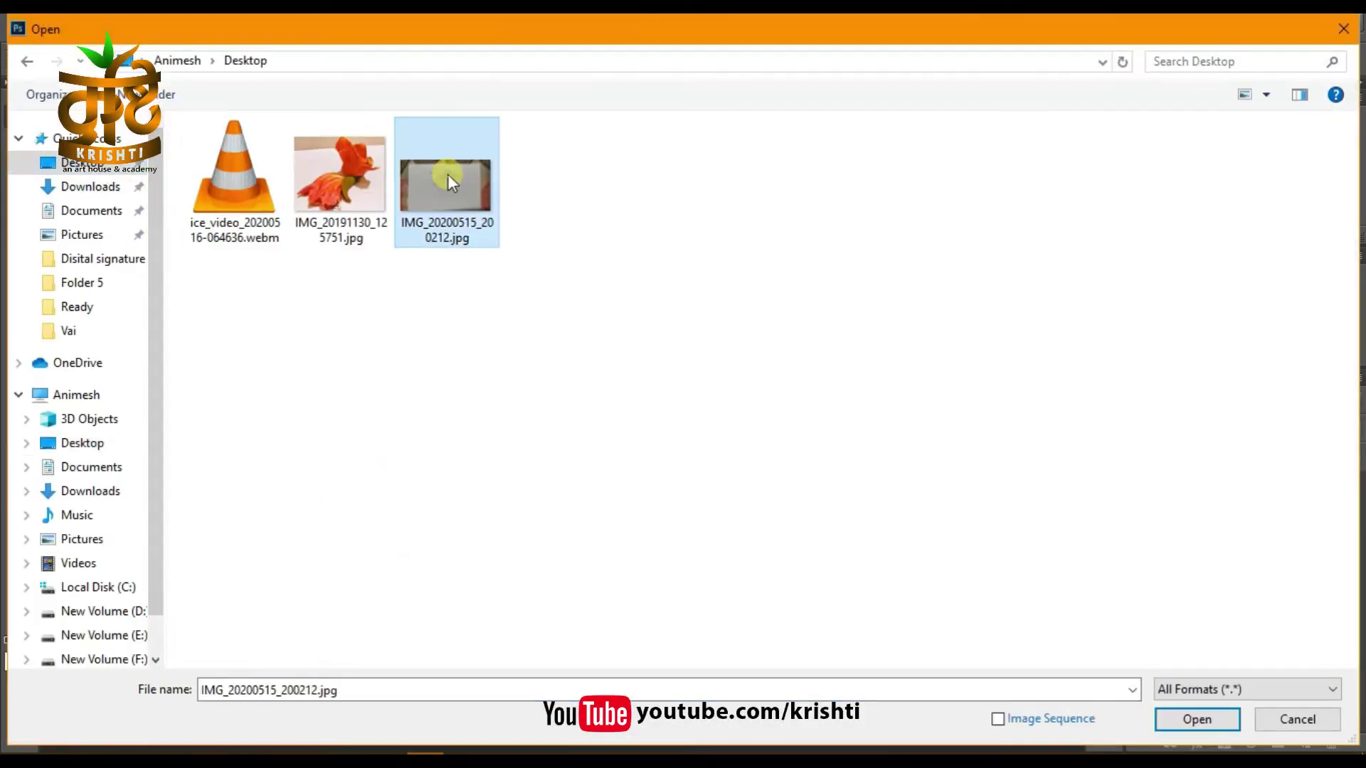
{"action": "left_click", "coordinate": [1197, 719]}
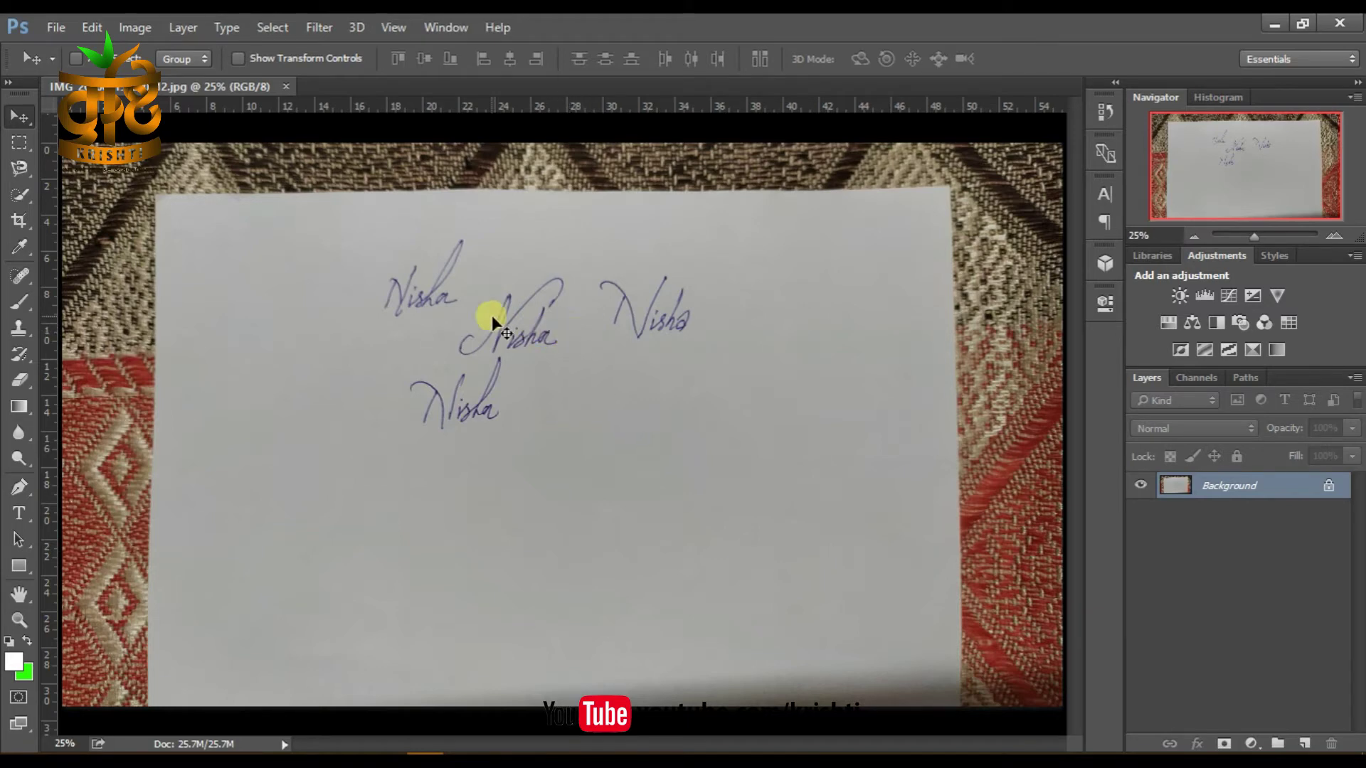
Step: Crop tightly around a single Nisha signature and zoom in on the result
{"action": "left_click", "coordinate": [20, 222]}
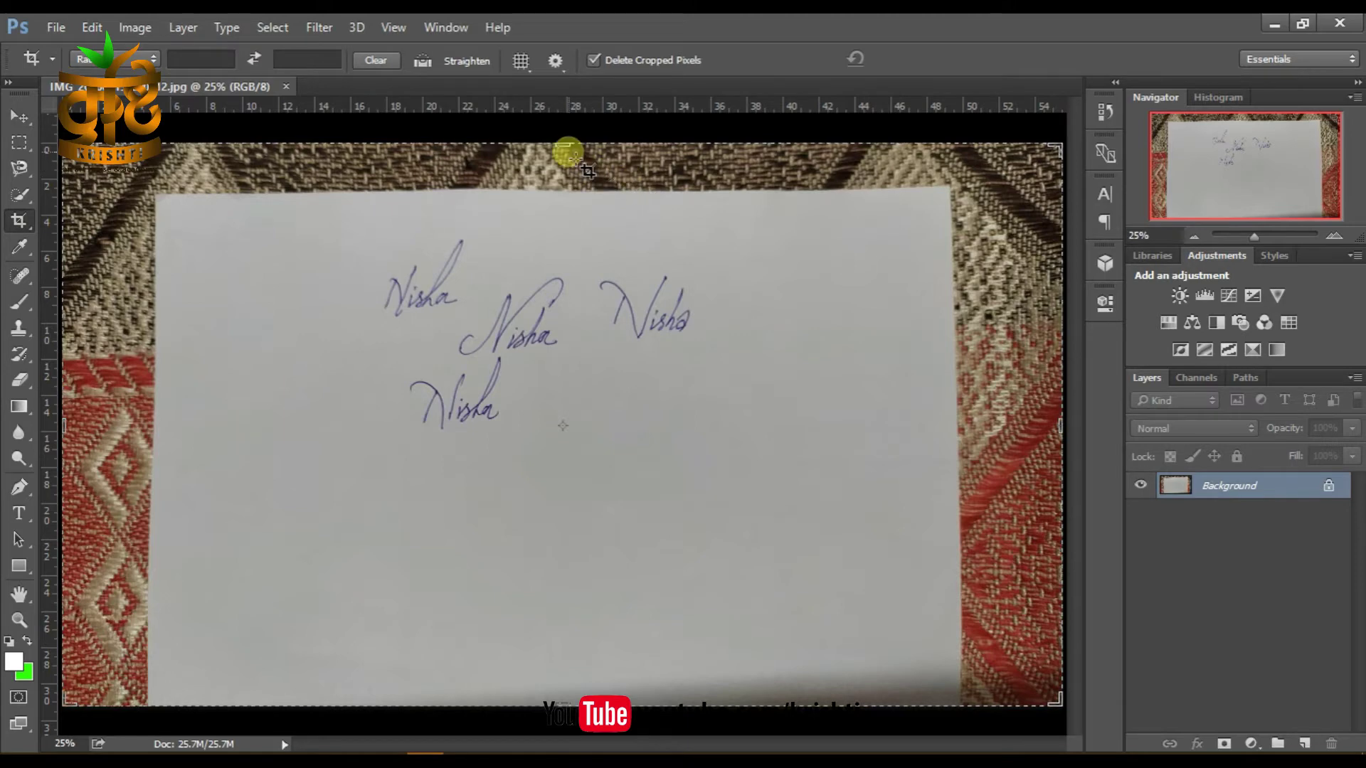
{"action": "left_click_drag", "start_coordinate": [568, 151], "coordinate": [578, 208]}
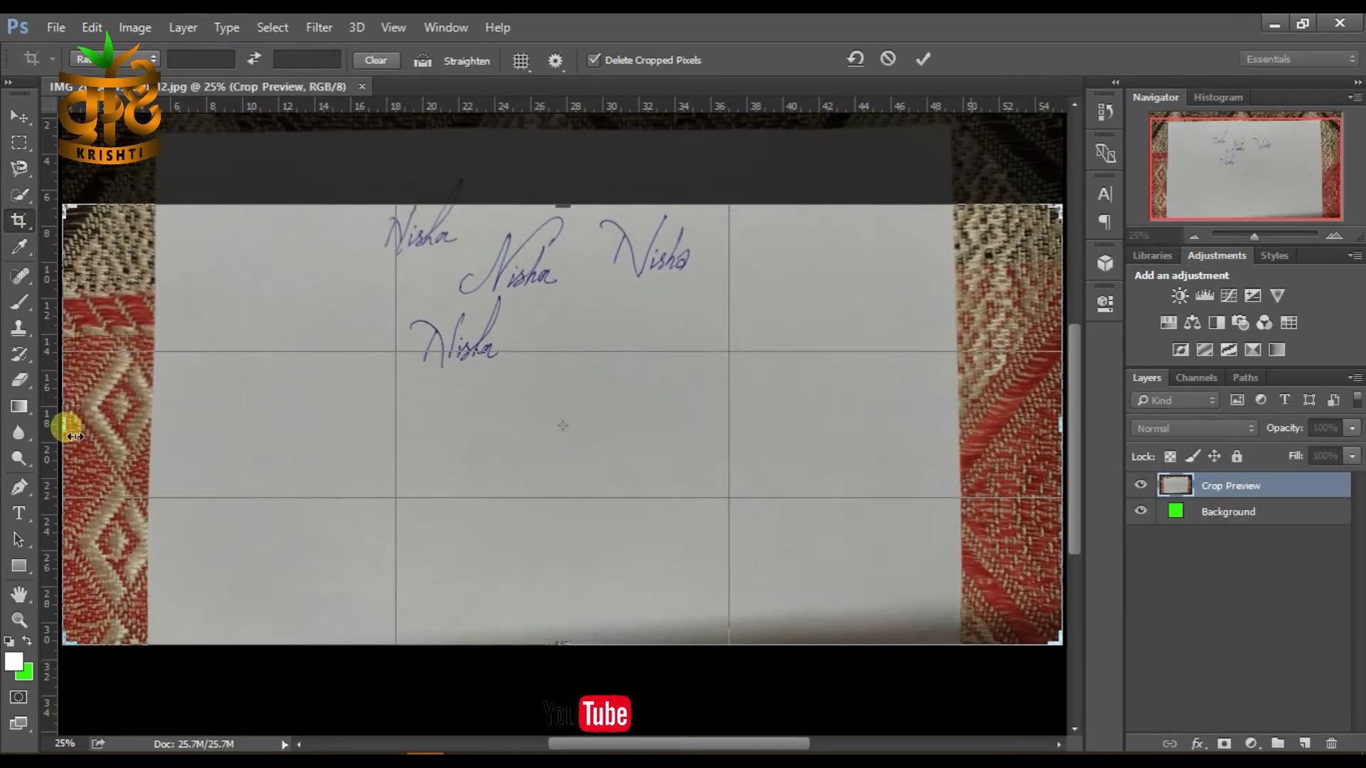
{"action": "mouse_move", "coordinate": [74, 435]}
{"action": "left_mouse_down"}
{"action": "mouse_move", "coordinate": [347, 391]}
{"action": "mouse_move", "coordinate": [331, 388]}
{"action": "left_mouse_up"}
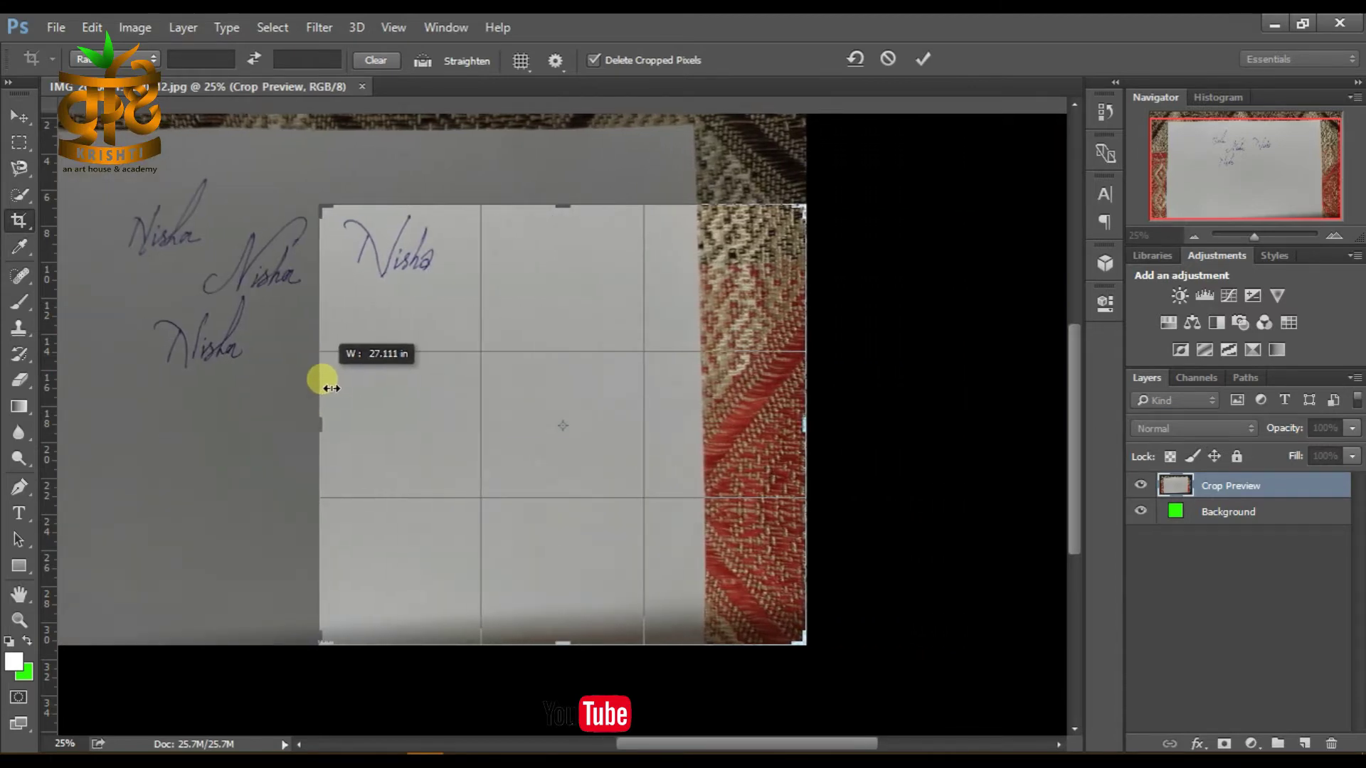
{"action": "left_click_drag", "start_coordinate": [801, 421], "coordinate": [625, 392]}
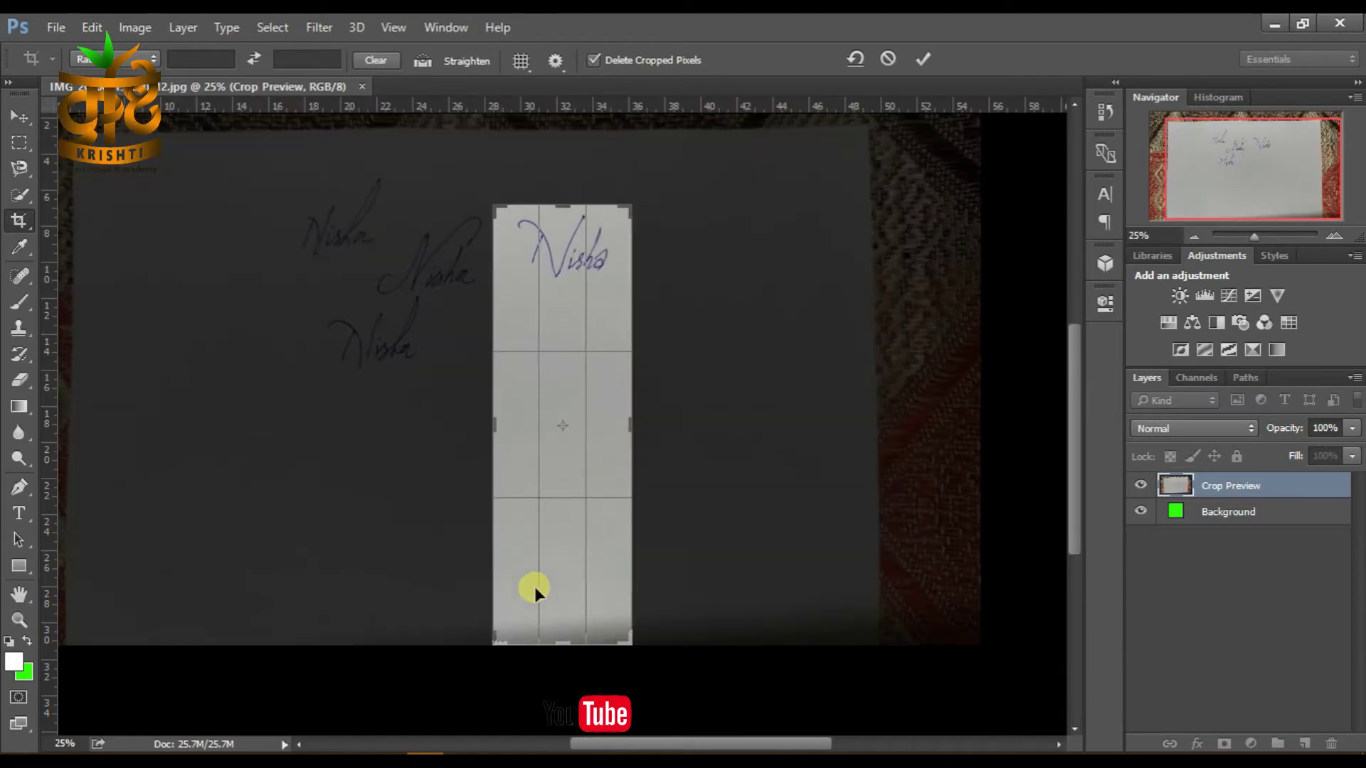
{"action": "left_click_drag", "start_coordinate": [559, 641], "coordinate": [577, 471]}
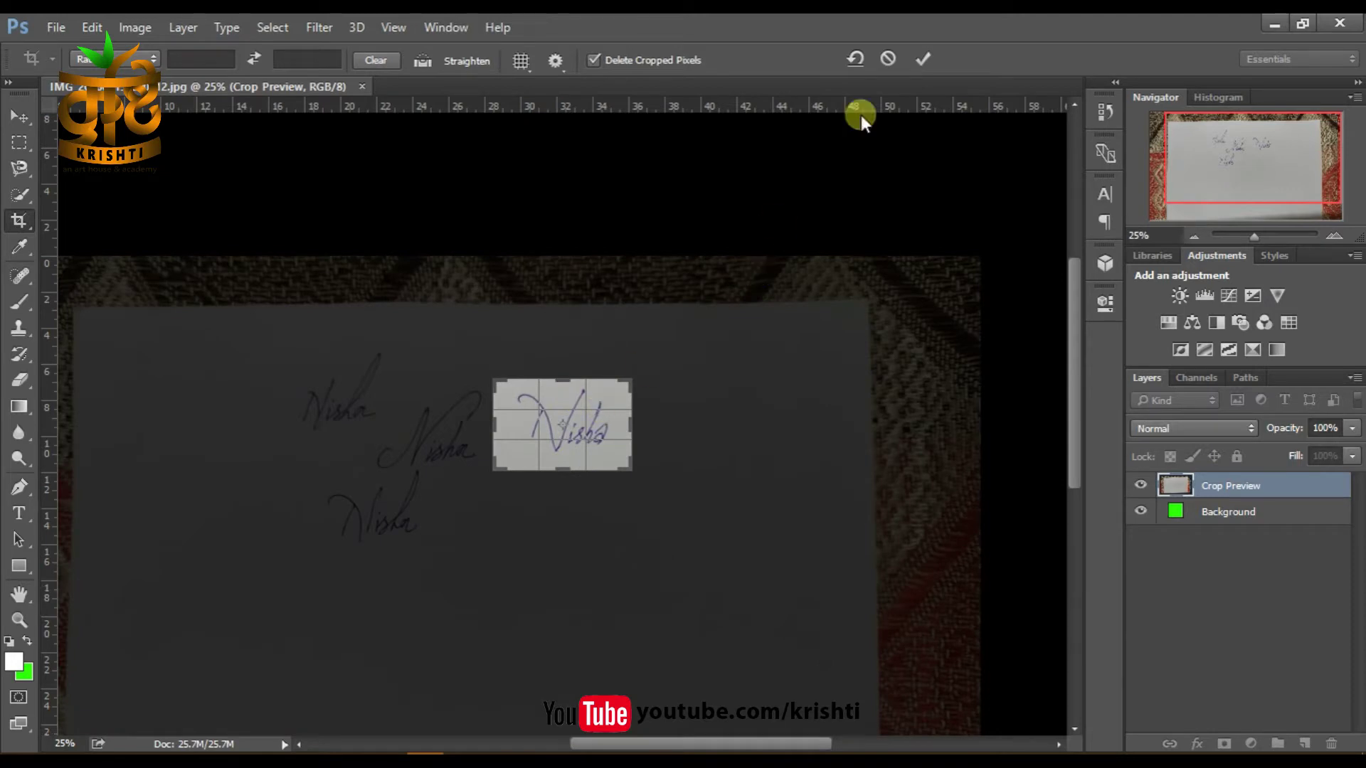
{"action": "left_click", "coordinate": [922, 58]}
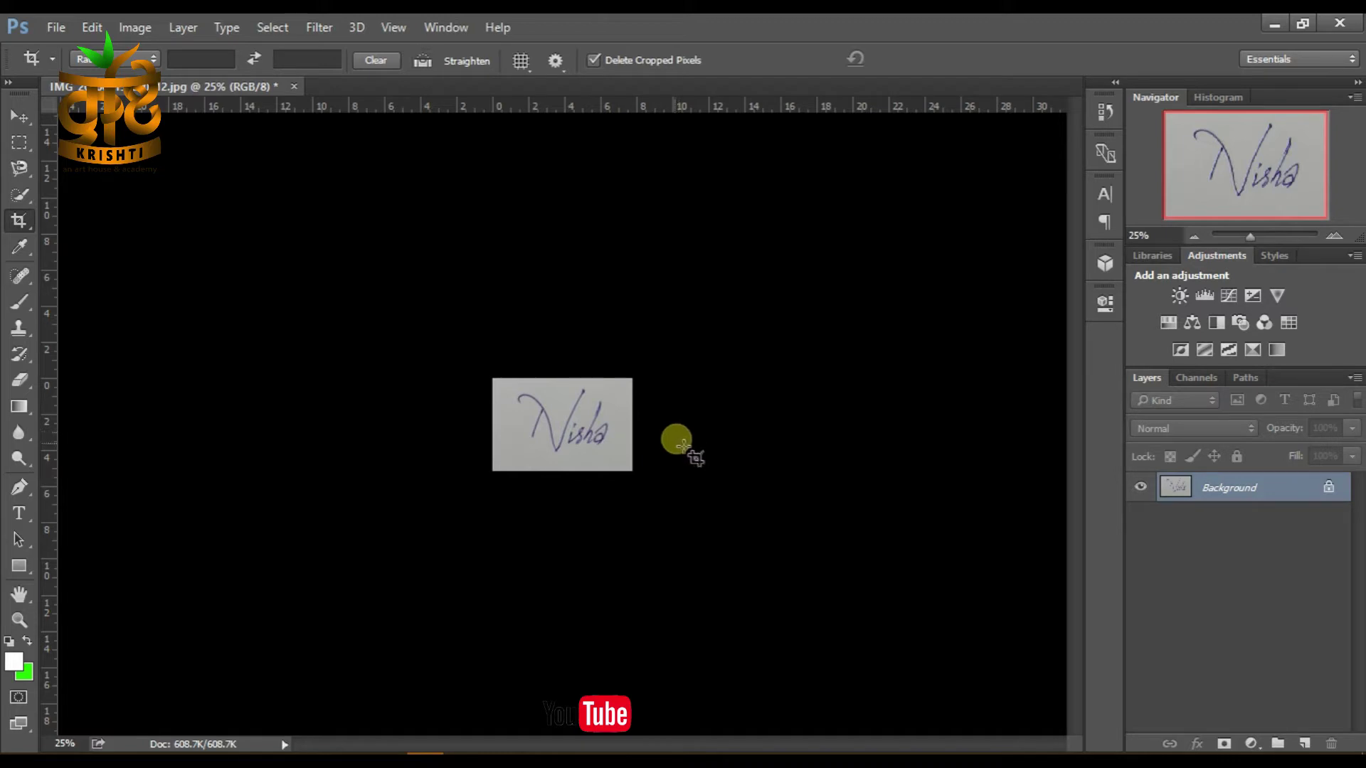
{"action": "key", "text": "ctrl+plus"}
{"action": "key", "text": "ctrl+plus"}
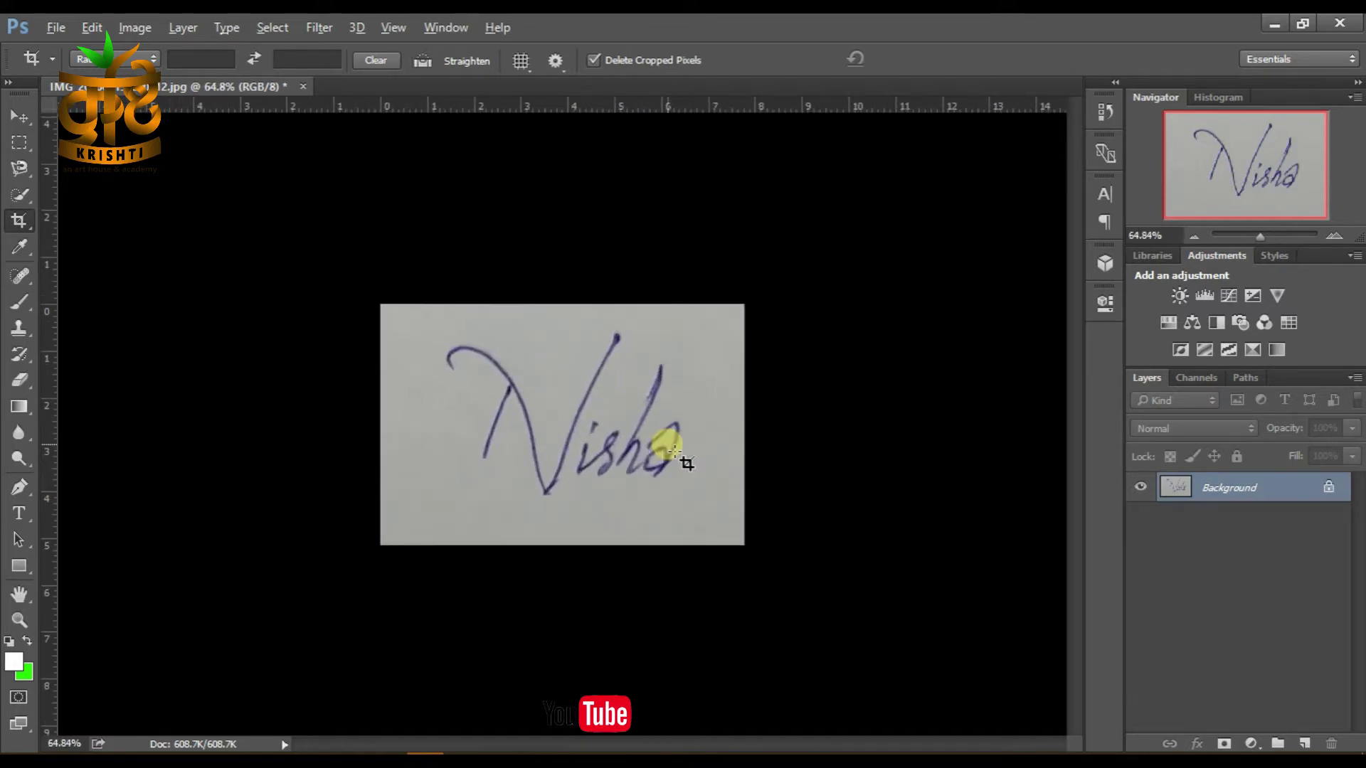
Step: Make a copy of the Background layer and turn off the original Background's visibility
{"action": "left_click", "coordinate": [20, 116]}
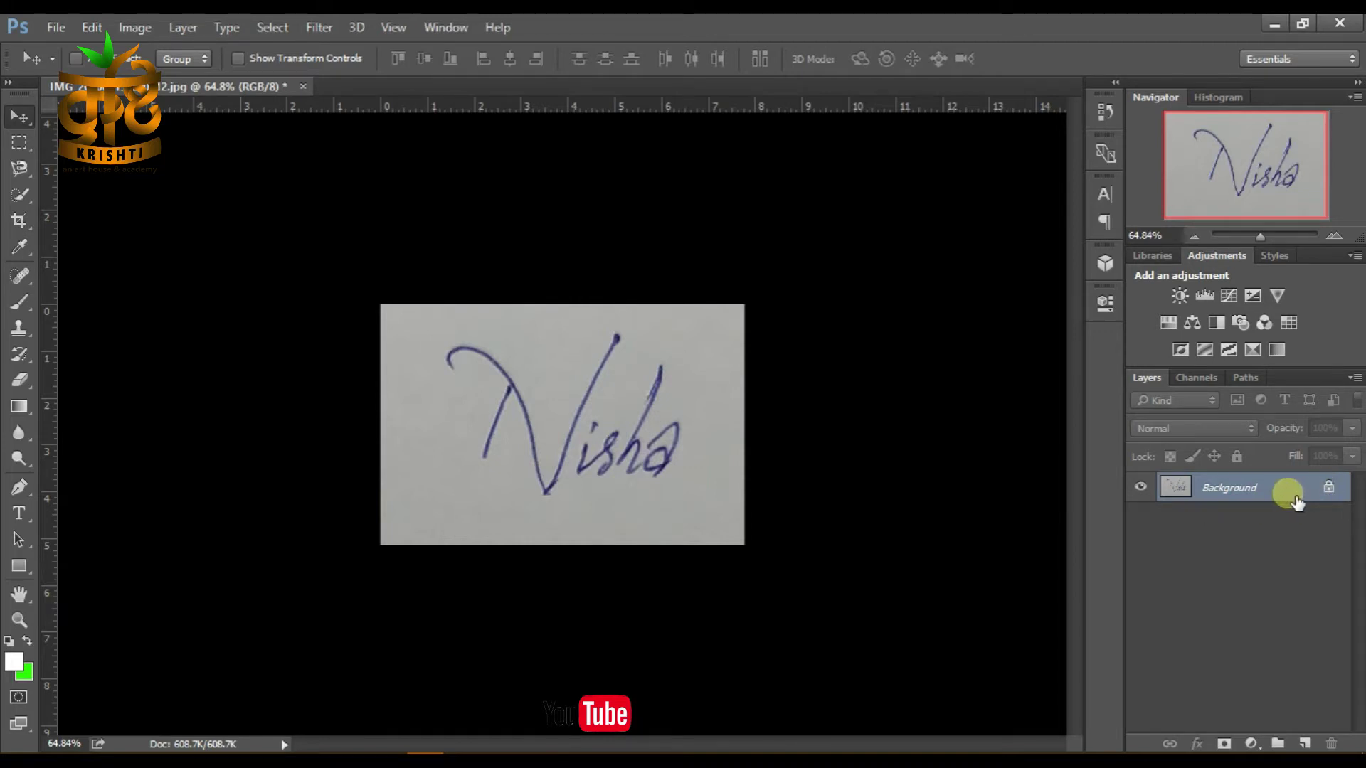
{"action": "left_click_drag", "start_coordinate": [1287, 496], "coordinate": [1314, 745]}
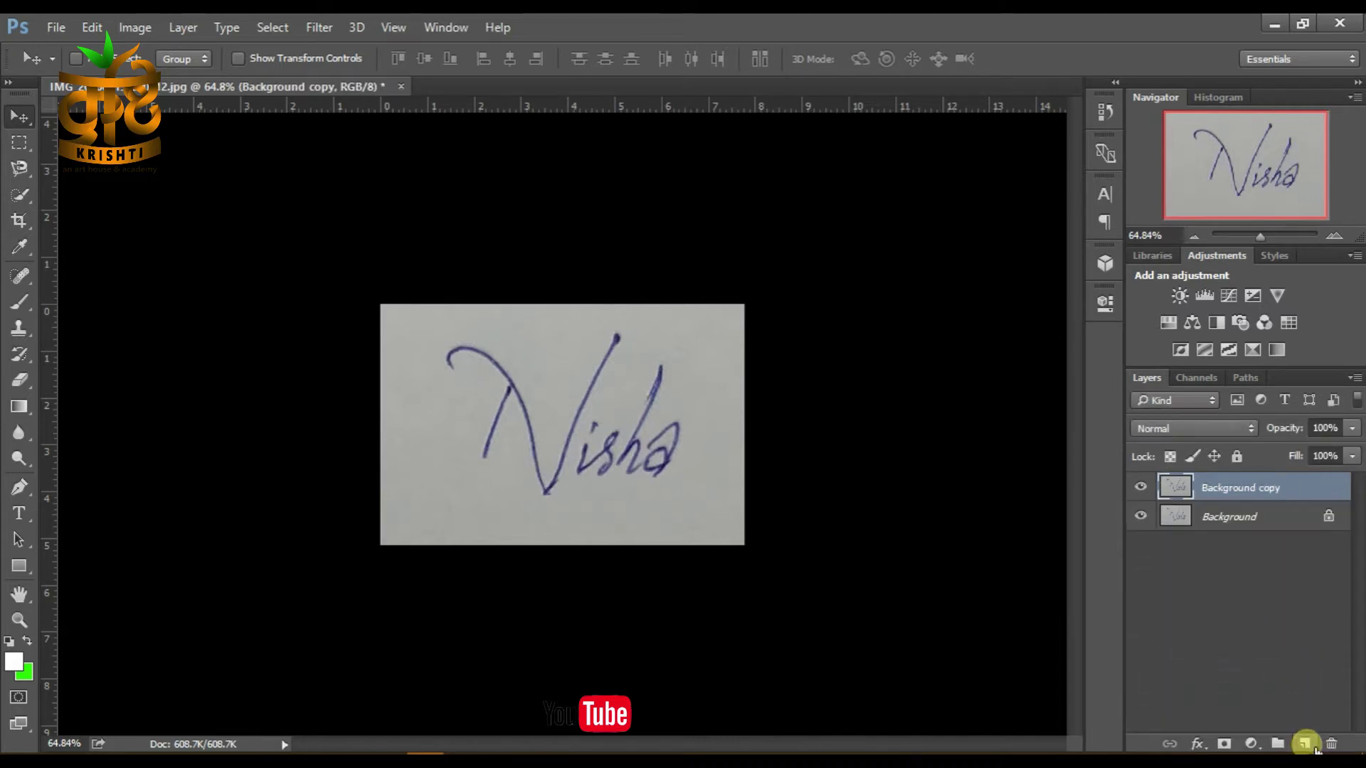
{"action": "left_click", "coordinate": [1141, 516]}
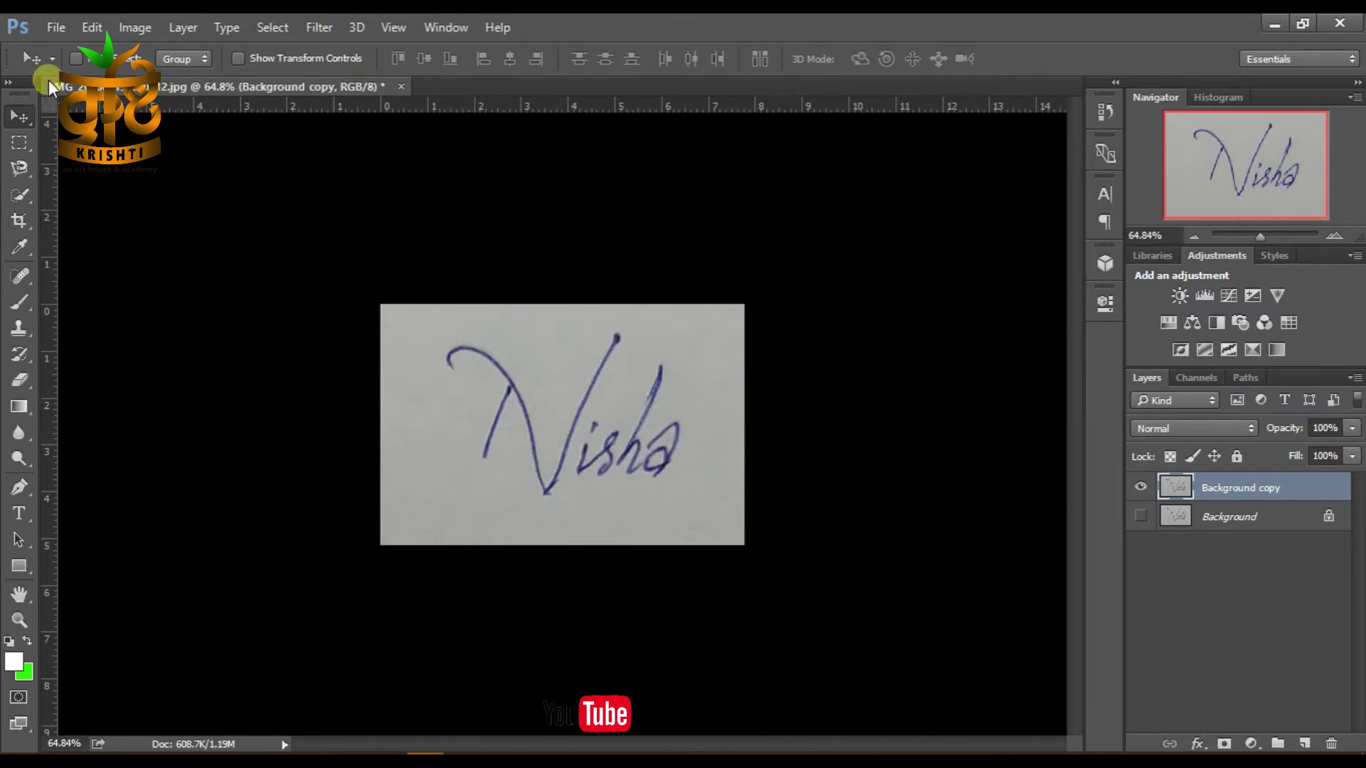
{"action": "left_click", "coordinate": [135, 27]}
{"action": "mouse_move", "coordinate": [171, 78]}
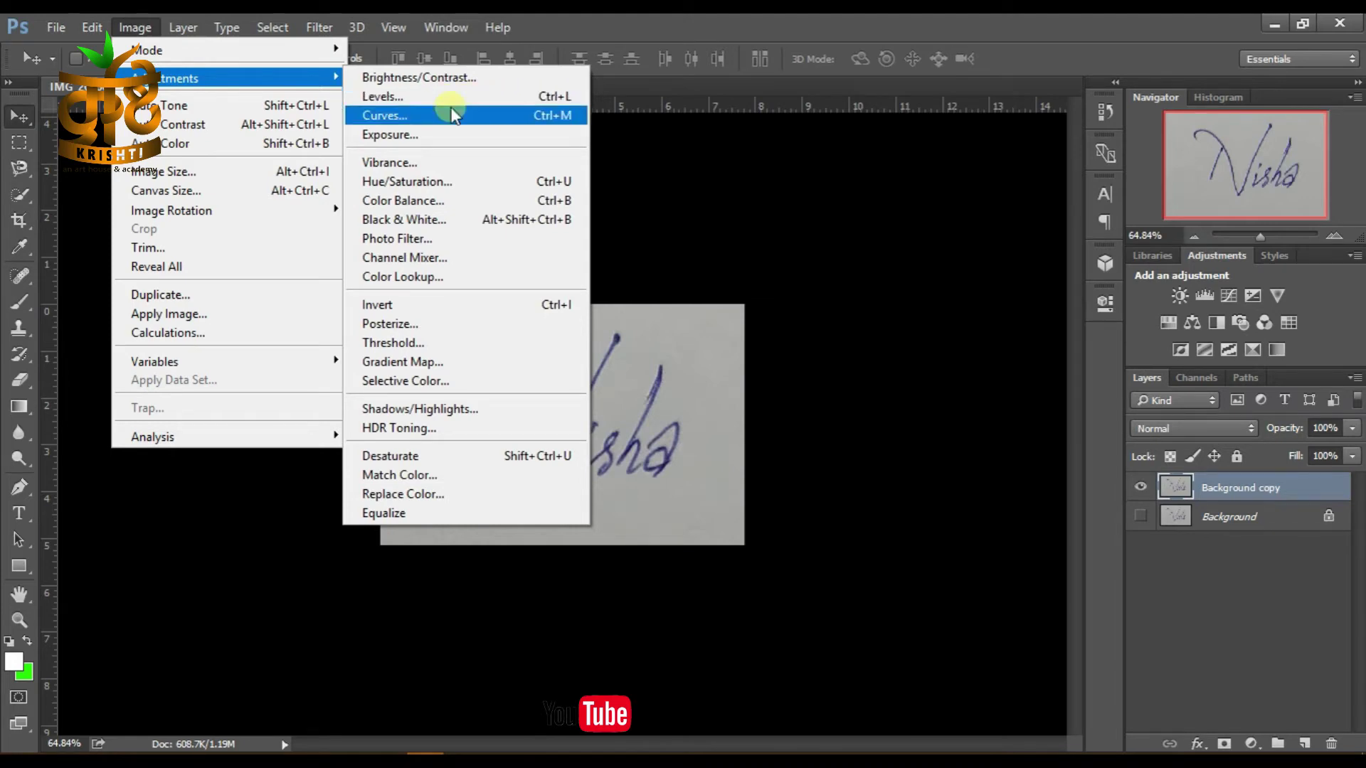
Step: Apply Levels to the signature copy, raising the black input and lowering the white input to 229
{"action": "left_click", "coordinate": [681, 164]}
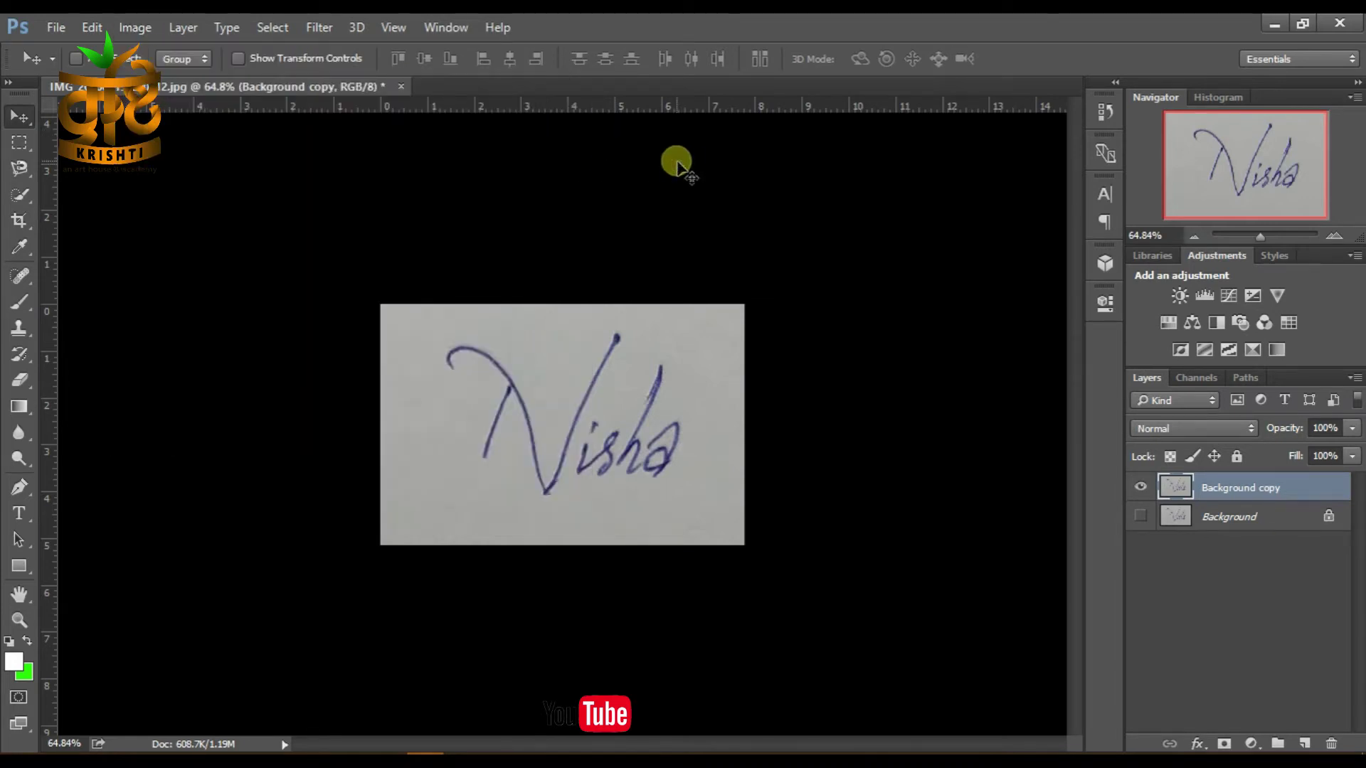
{"action": "key", "text": "ctrl+l"}
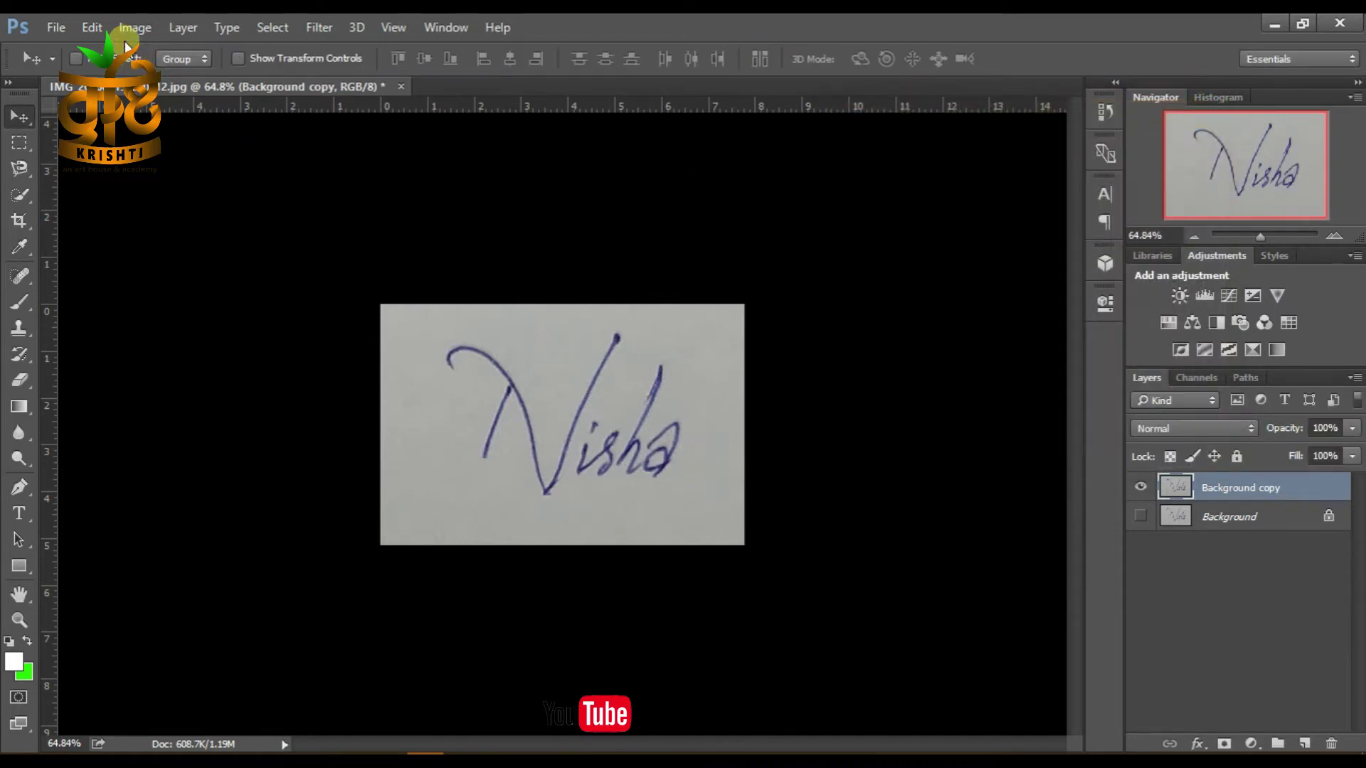
{"action": "left_click", "coordinate": [134, 29]}
{"action": "mouse_move", "coordinate": [170, 79]}
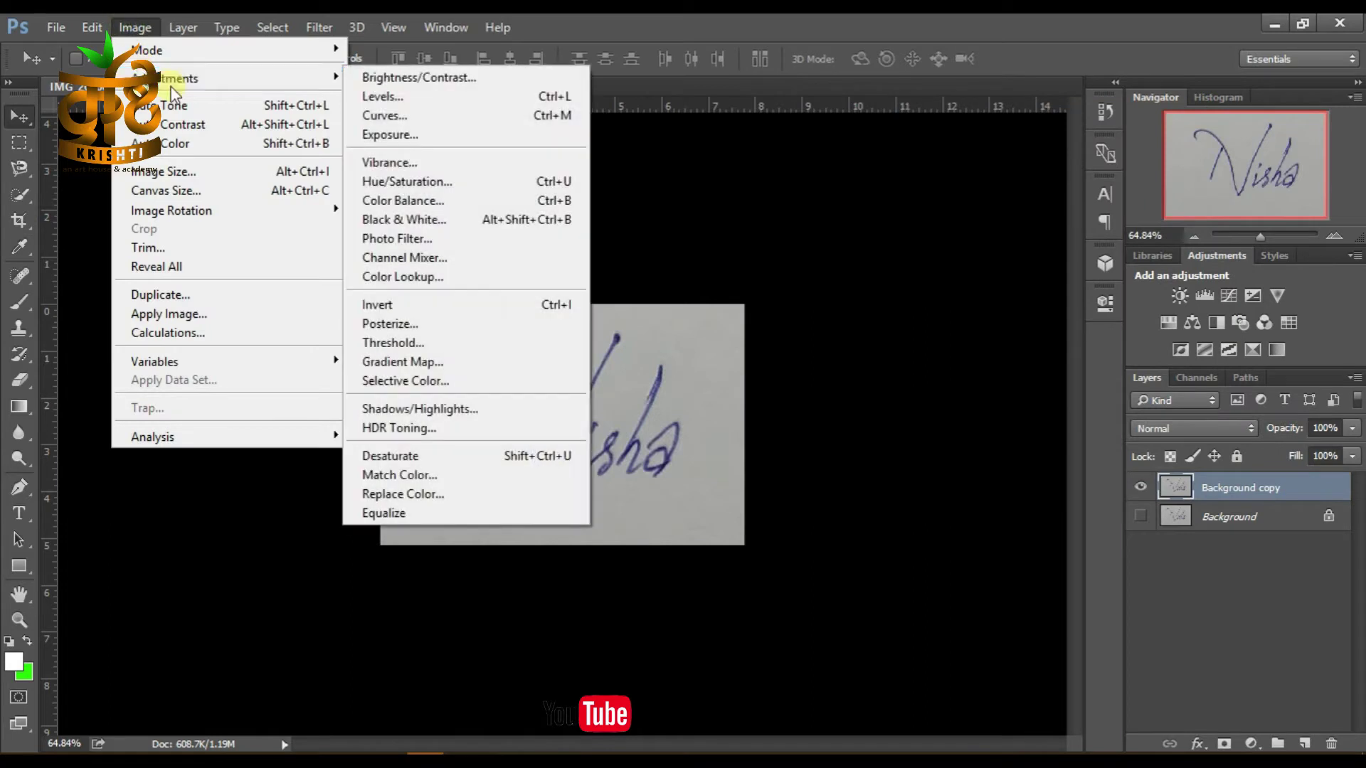
{"action": "left_click", "coordinate": [430, 105]}
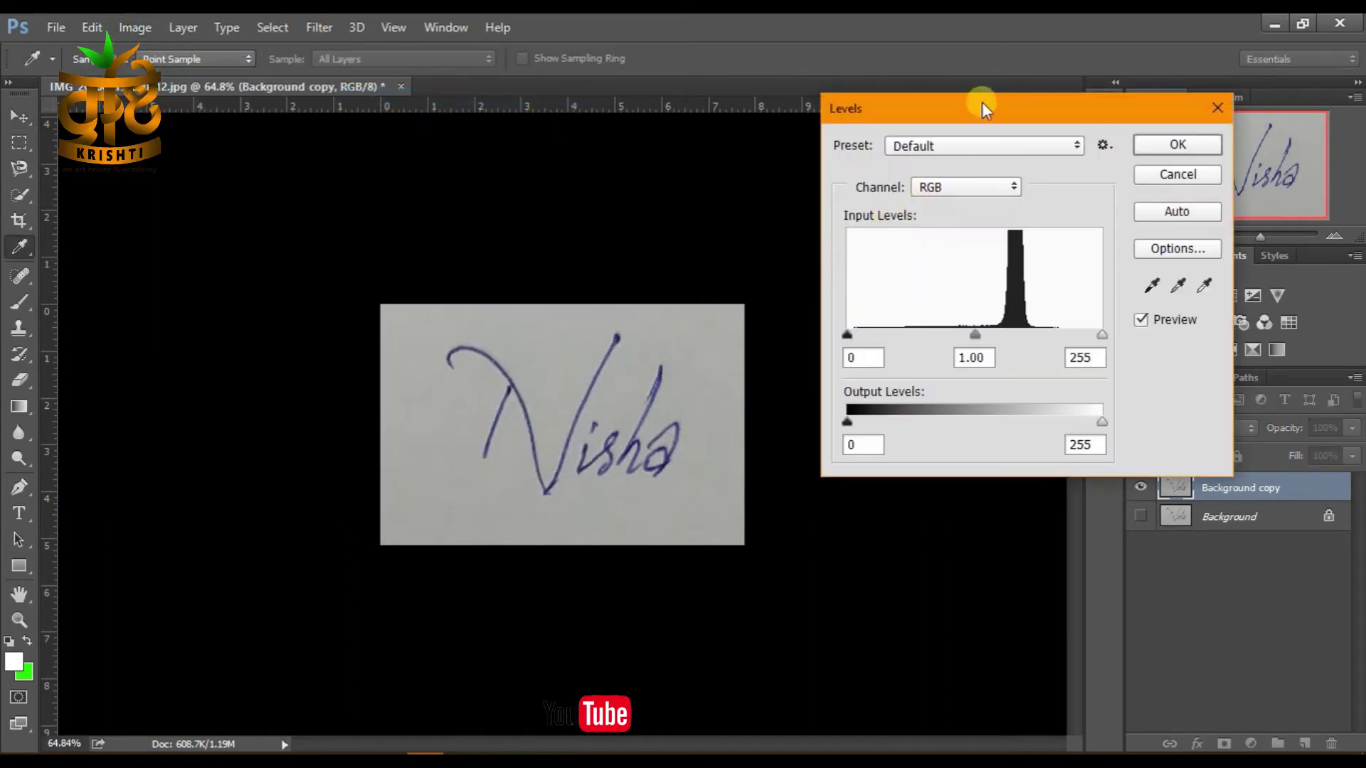
{"action": "left_click_drag", "start_coordinate": [982, 101], "coordinate": [962, 139]}
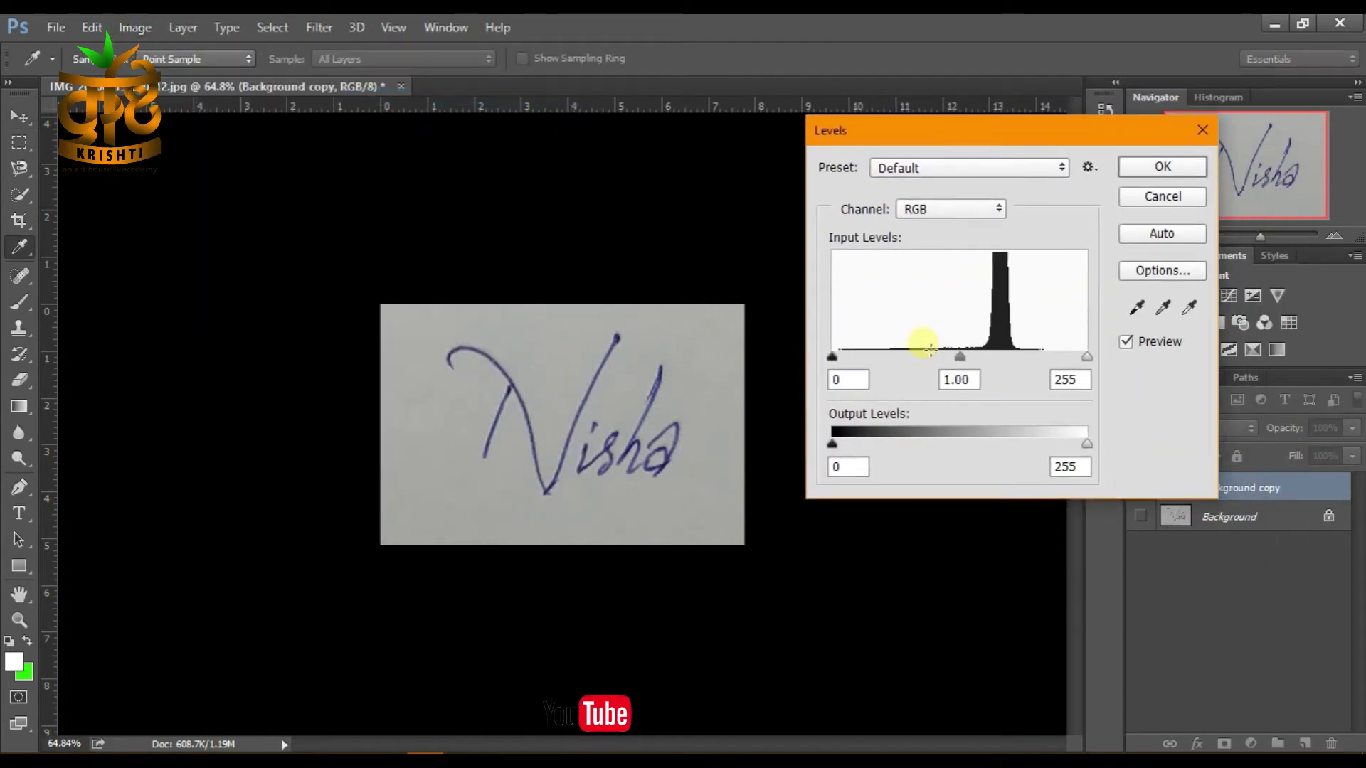
{"action": "left_click_drag", "start_coordinate": [834, 358], "coordinate": [846, 358]}
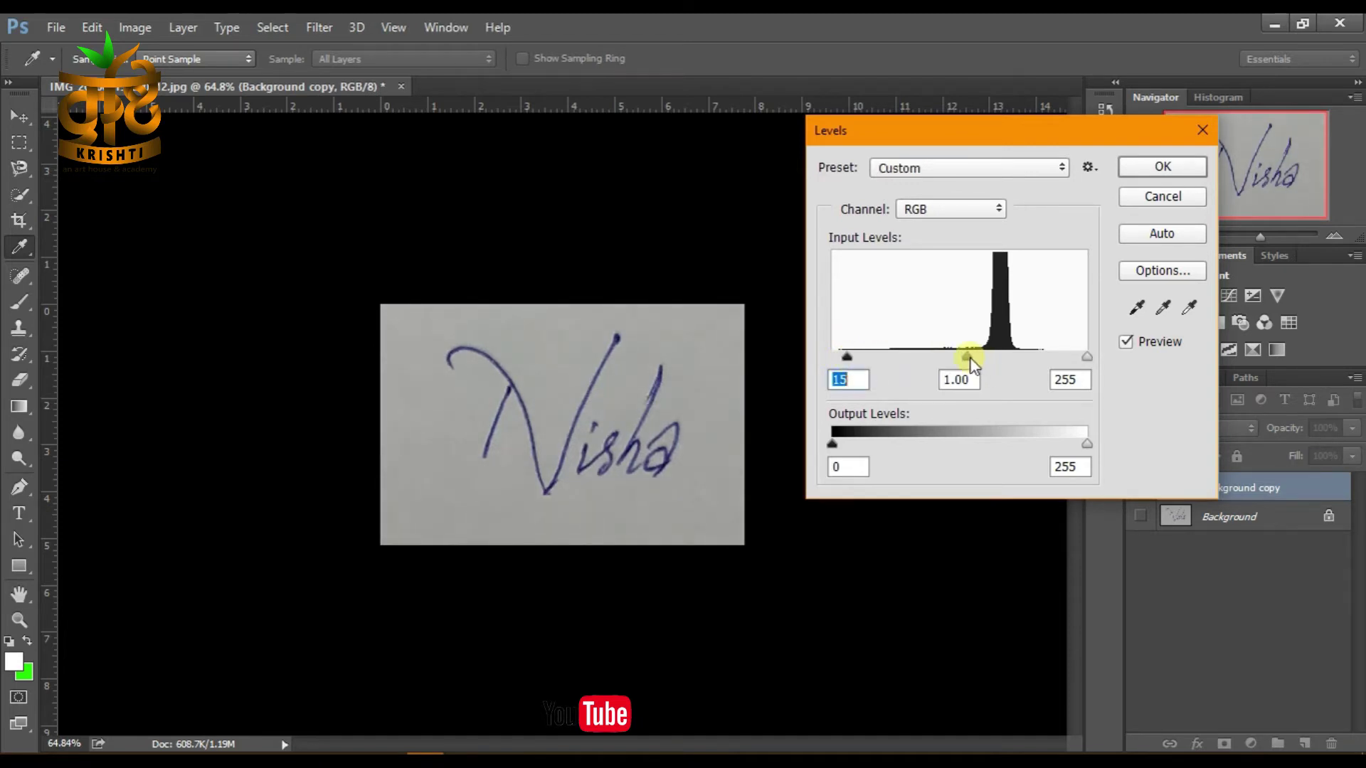
{"action": "left_click_drag", "start_coordinate": [968, 357], "coordinate": [947, 357]}
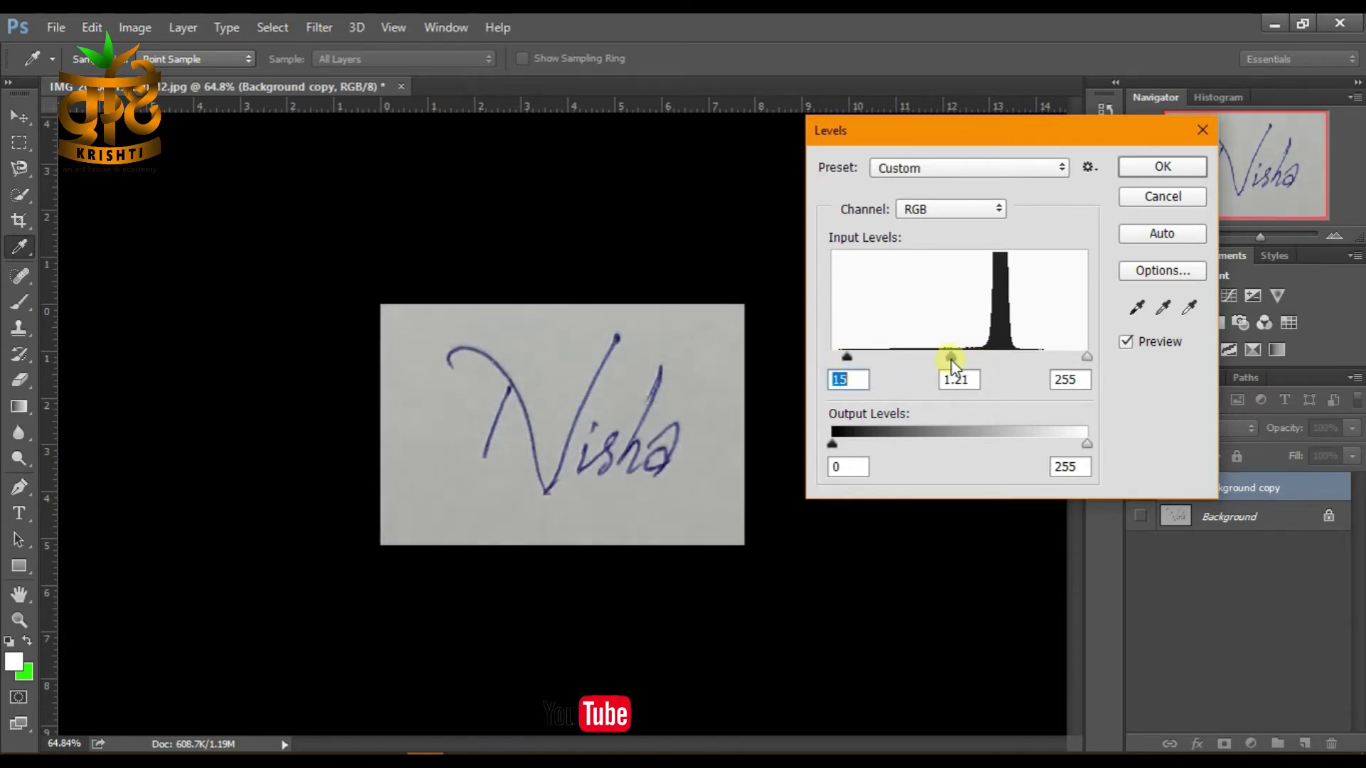
{"action": "left_click", "coordinate": [952, 359]}
{"action": "left_click_drag", "start_coordinate": [1088, 357], "coordinate": [1030, 365]}
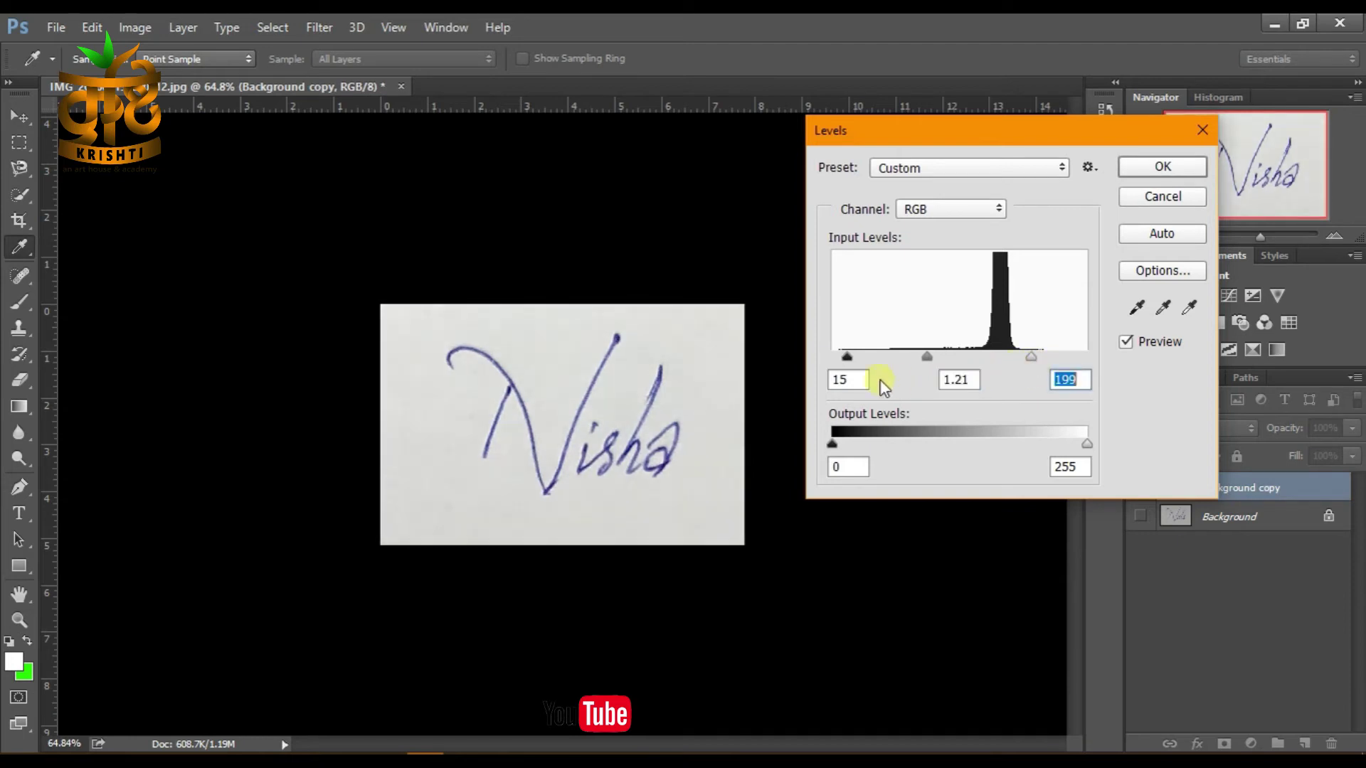
{"action": "left_click_drag", "start_coordinate": [850, 361], "coordinate": [869, 361]}
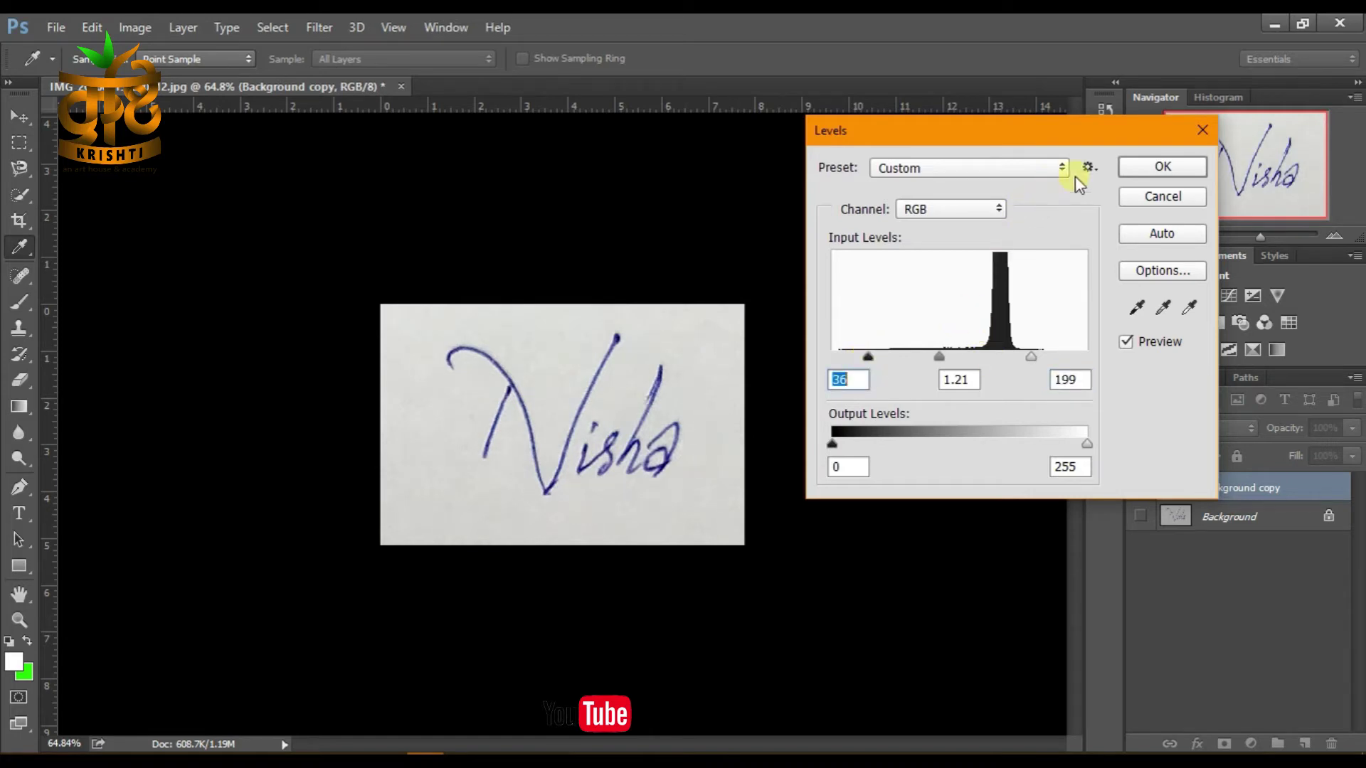
{"action": "left_click", "coordinate": [1138, 169]}
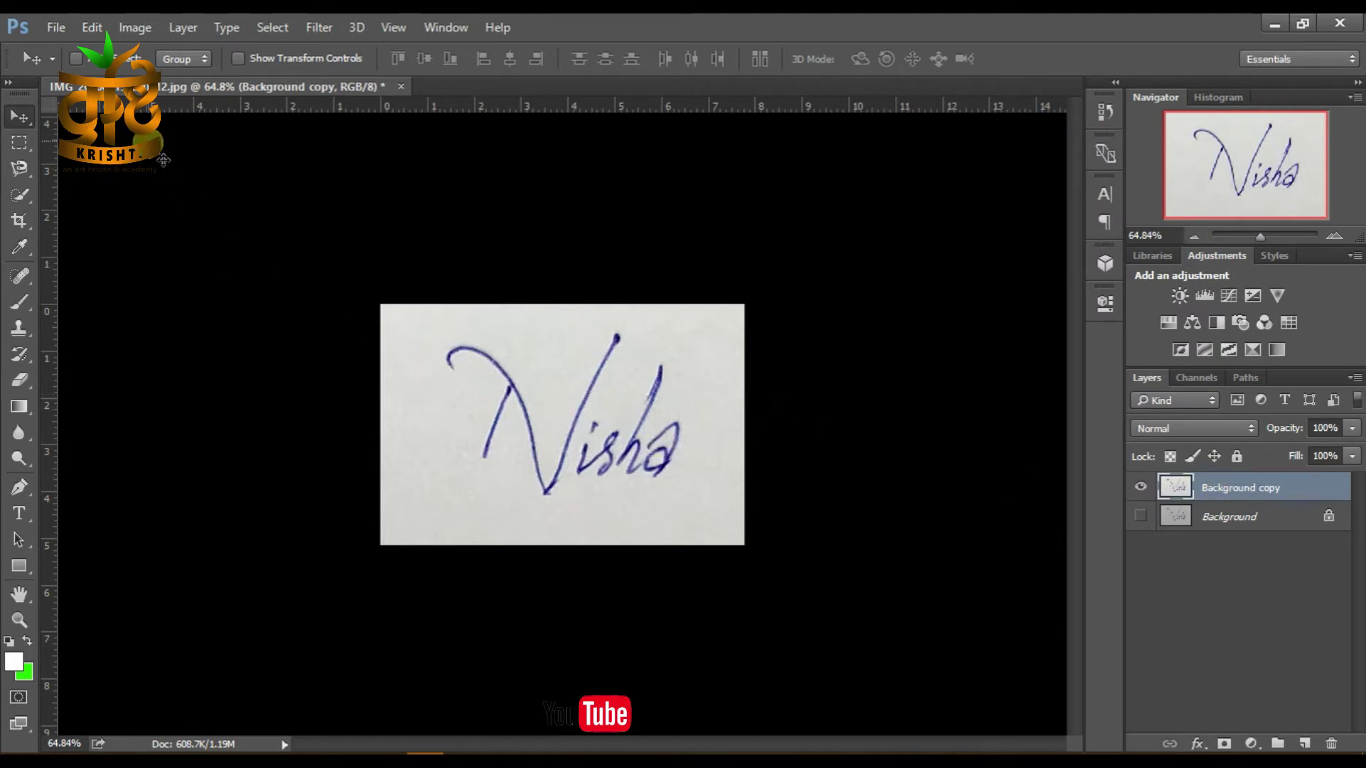
{"action": "left_click", "coordinate": [135, 28]}
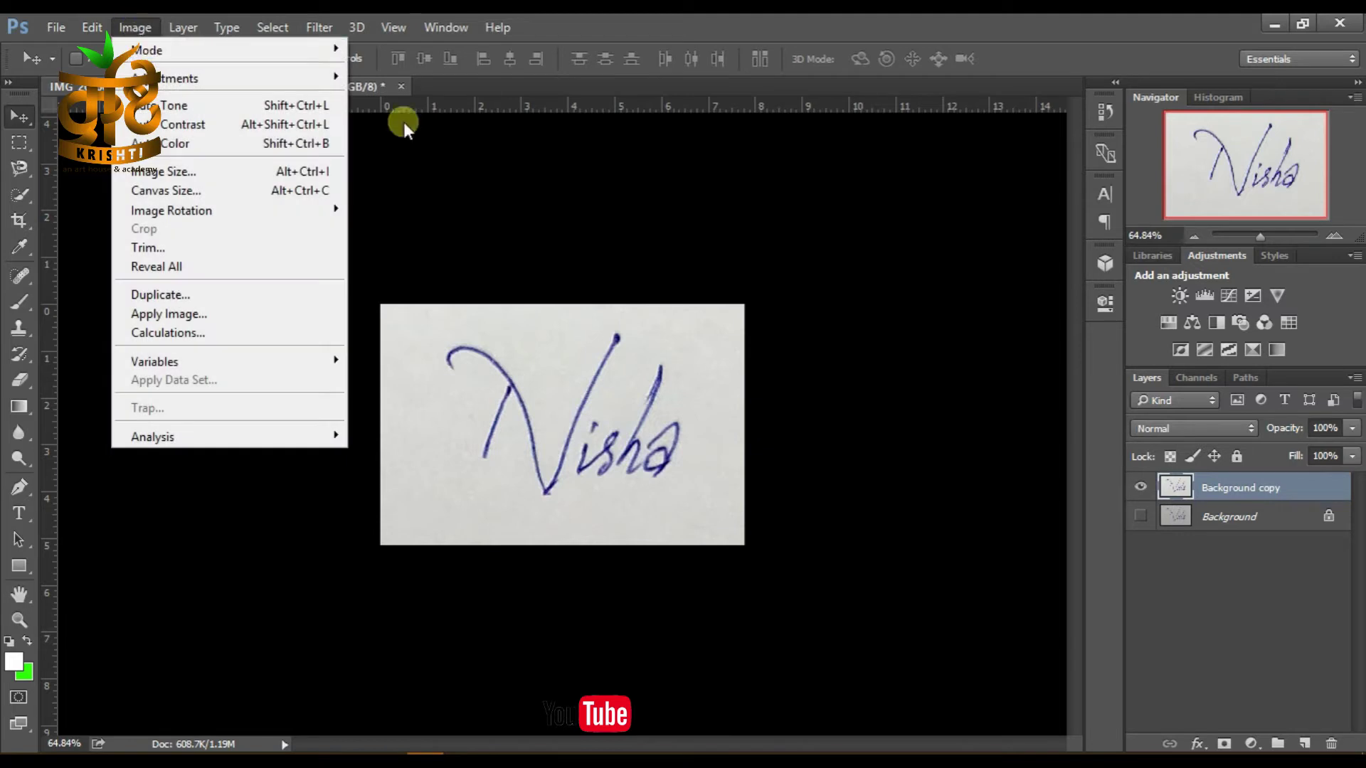
{"action": "left_click", "coordinate": [508, 174]}
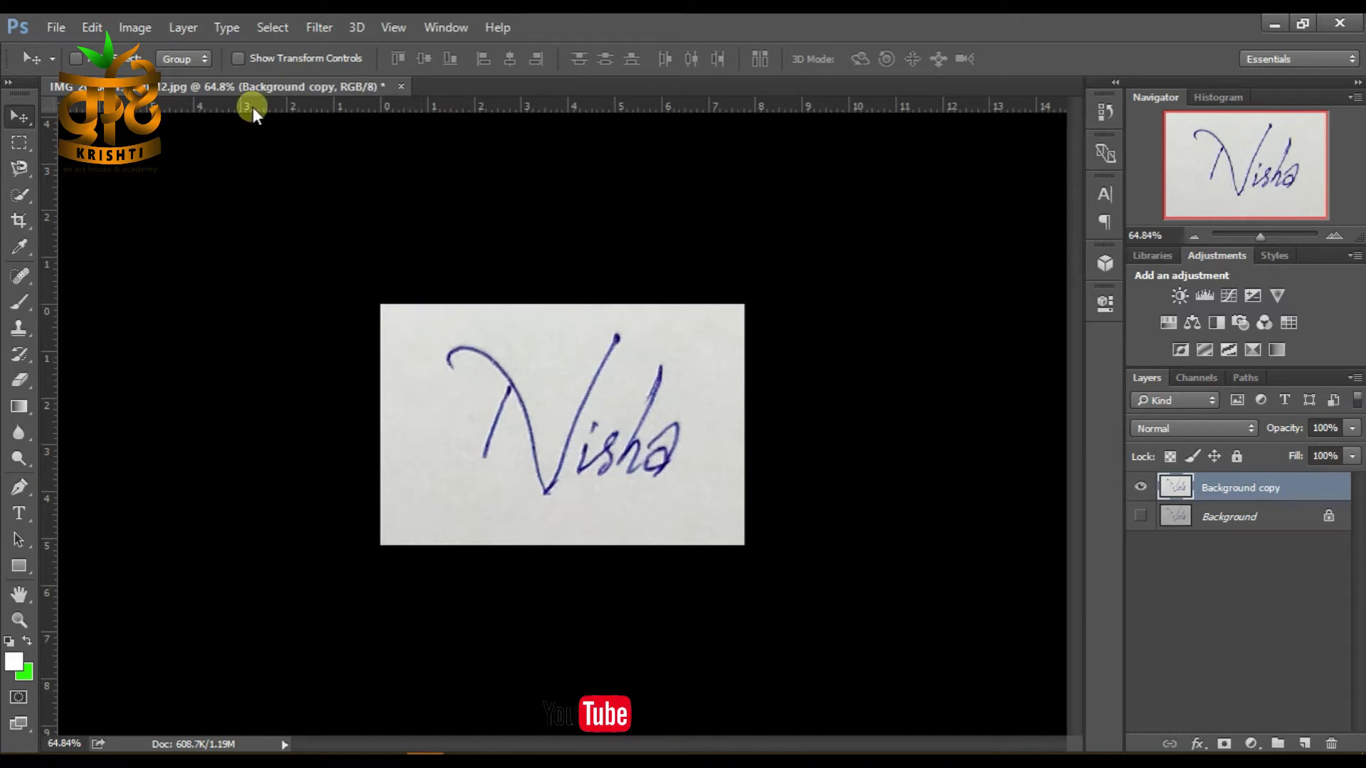
{"action": "left_click", "coordinate": [139, 27]}
{"action": "left_click", "coordinate": [628, 241]}
{"action": "left_click", "coordinate": [136, 29]}
{"action": "mouse_move", "coordinate": [170, 78]}
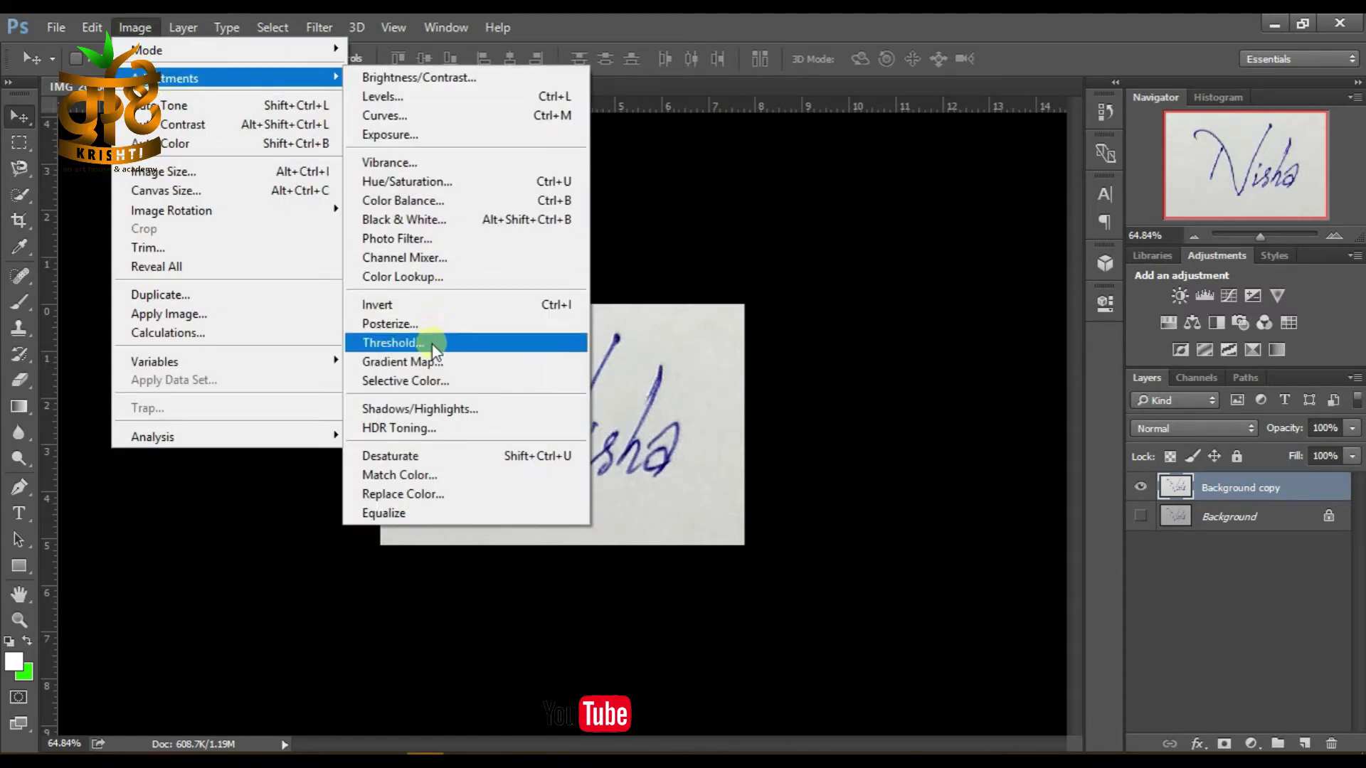
{"action": "left_click", "coordinate": [435, 348]}
{"action": "mouse_move", "coordinate": [885, 147]}
{"action": "left_mouse_down"}
{"action": "mouse_move", "coordinate": [994, 269]}
{"action": "mouse_move", "coordinate": [887, 228]}
{"action": "mouse_move", "coordinate": [927, 172]}
{"action": "left_mouse_up"}
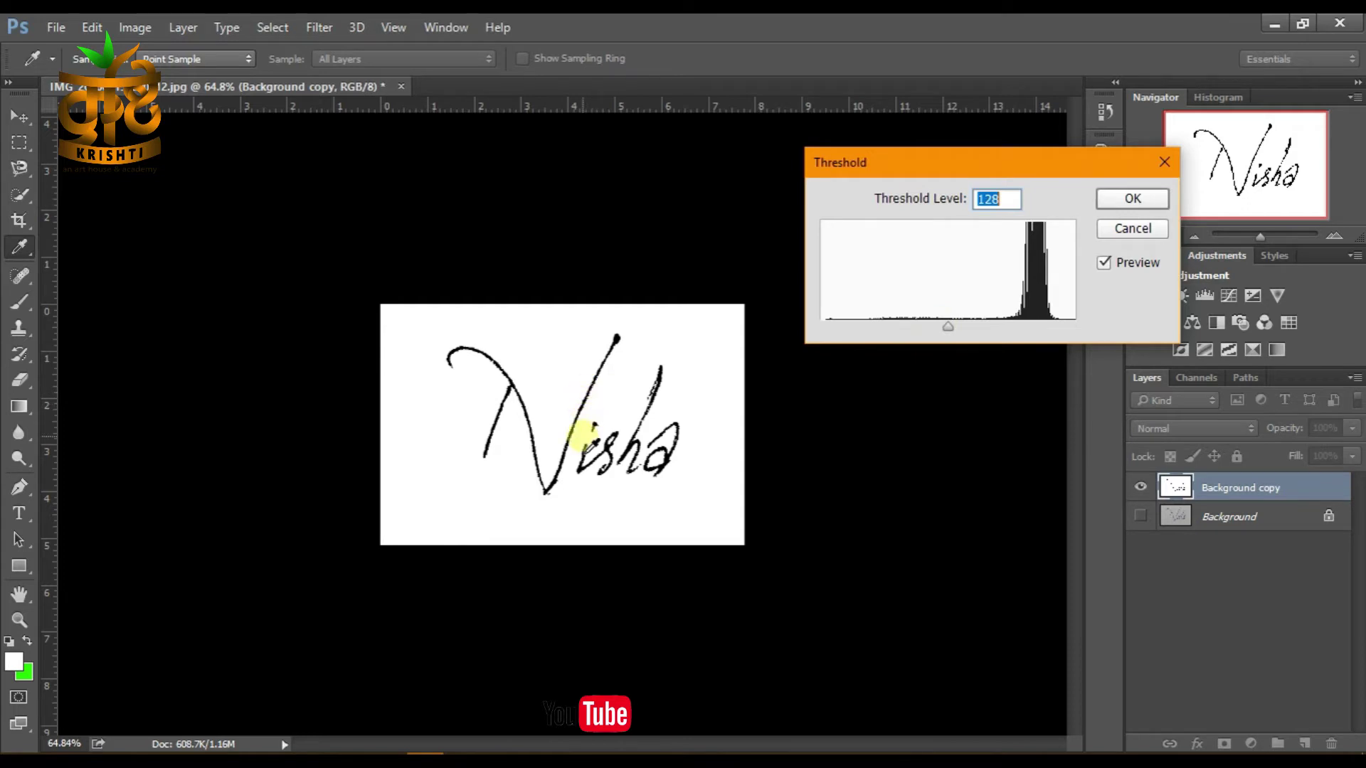
{"action": "key", "text": "v"}
{"action": "left_click", "coordinate": [1161, 163]}
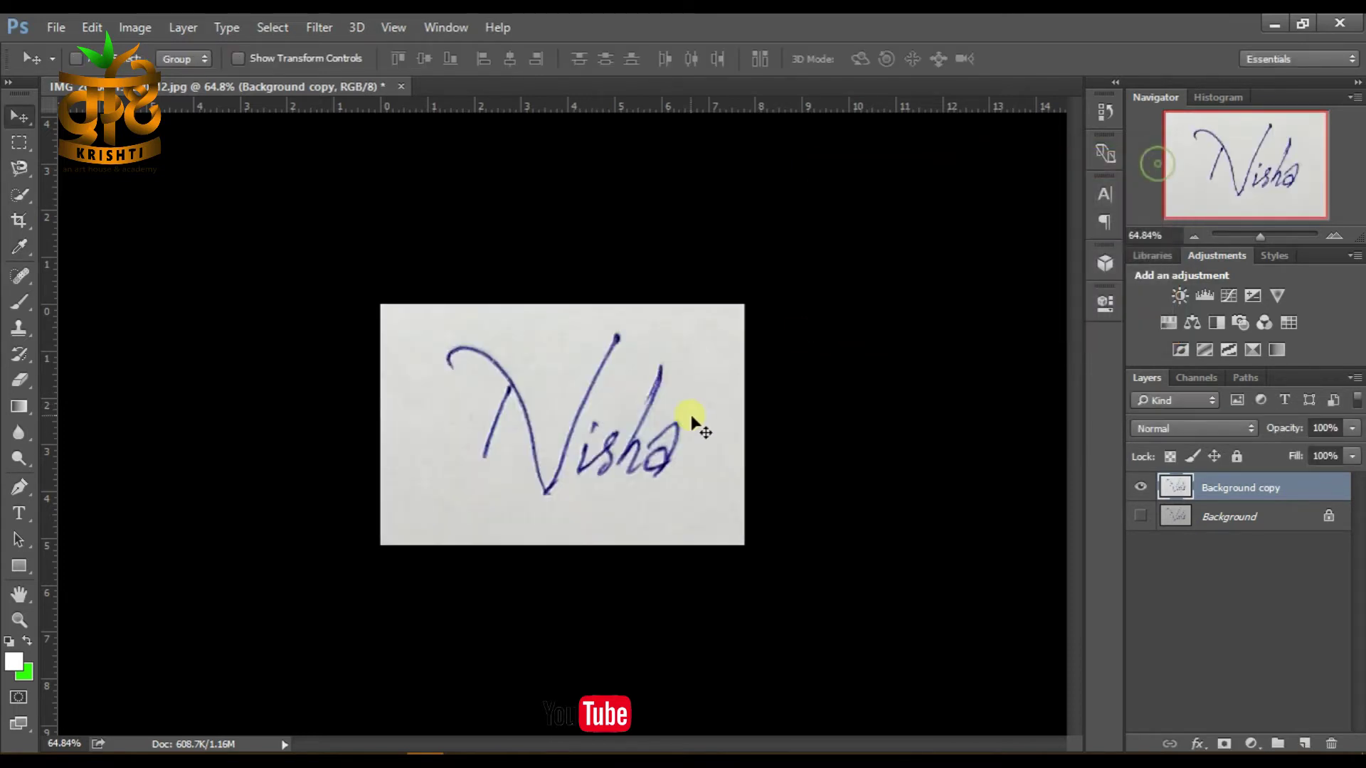
{"action": "scroll", "coordinate": [656, 464], "scroll_direction": "up", "scroll_amount": 1}
{"action": "scroll", "coordinate": [642, 468], "scroll_direction": "up", "scroll_amount": 3}
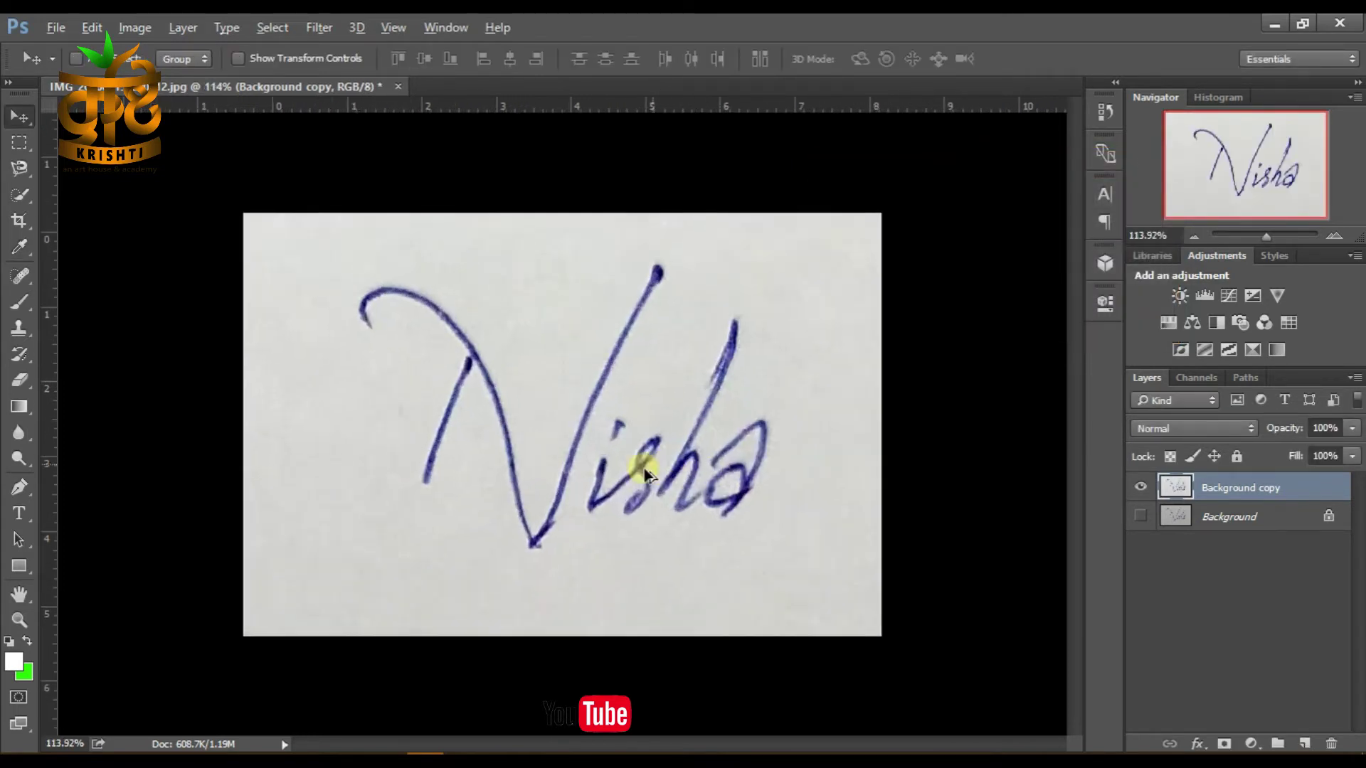
{"action": "scroll", "coordinate": [625, 467], "scroll_direction": "up", "scroll_amount": 2}
{"action": "scroll", "coordinate": [636, 471], "scroll_direction": "up", "scroll_amount": 1}
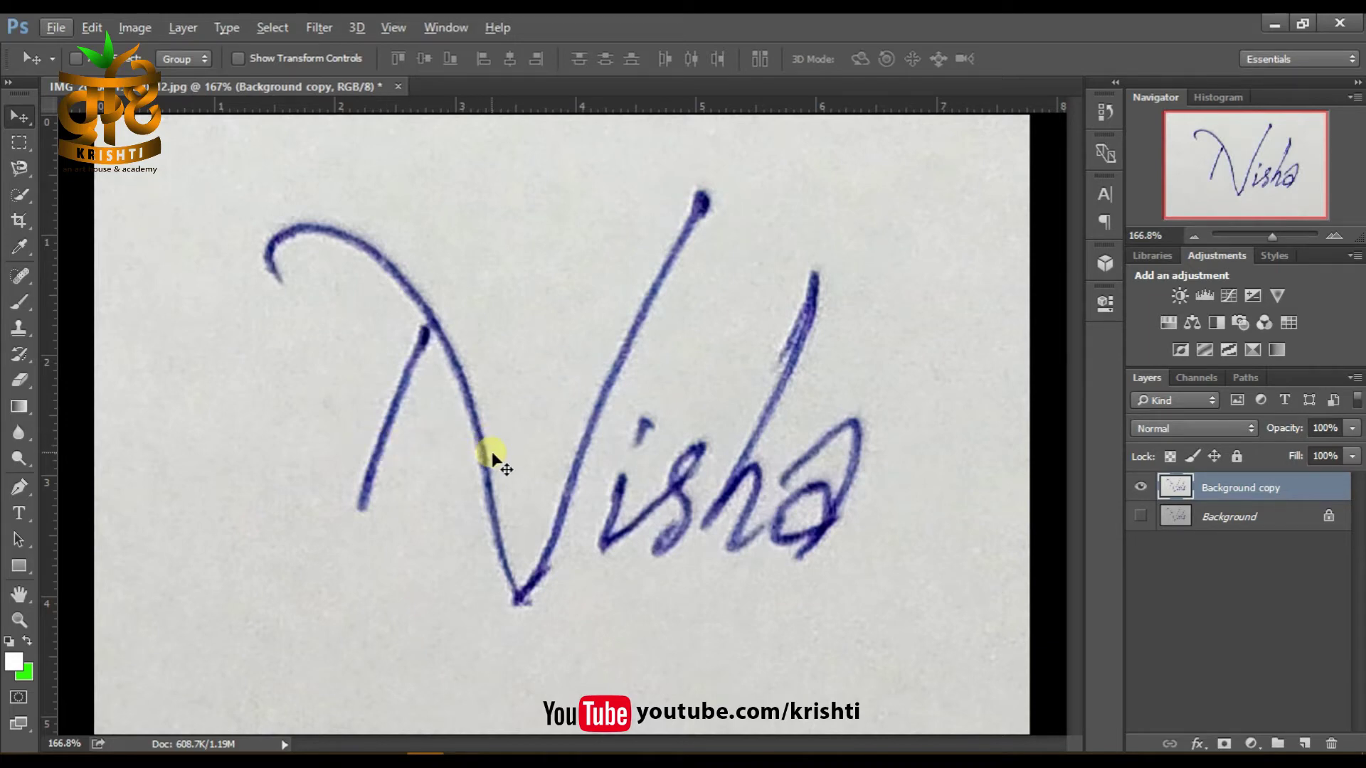
{"action": "scroll", "coordinate": [493, 458], "scroll_direction": "down", "scroll_amount": 5}
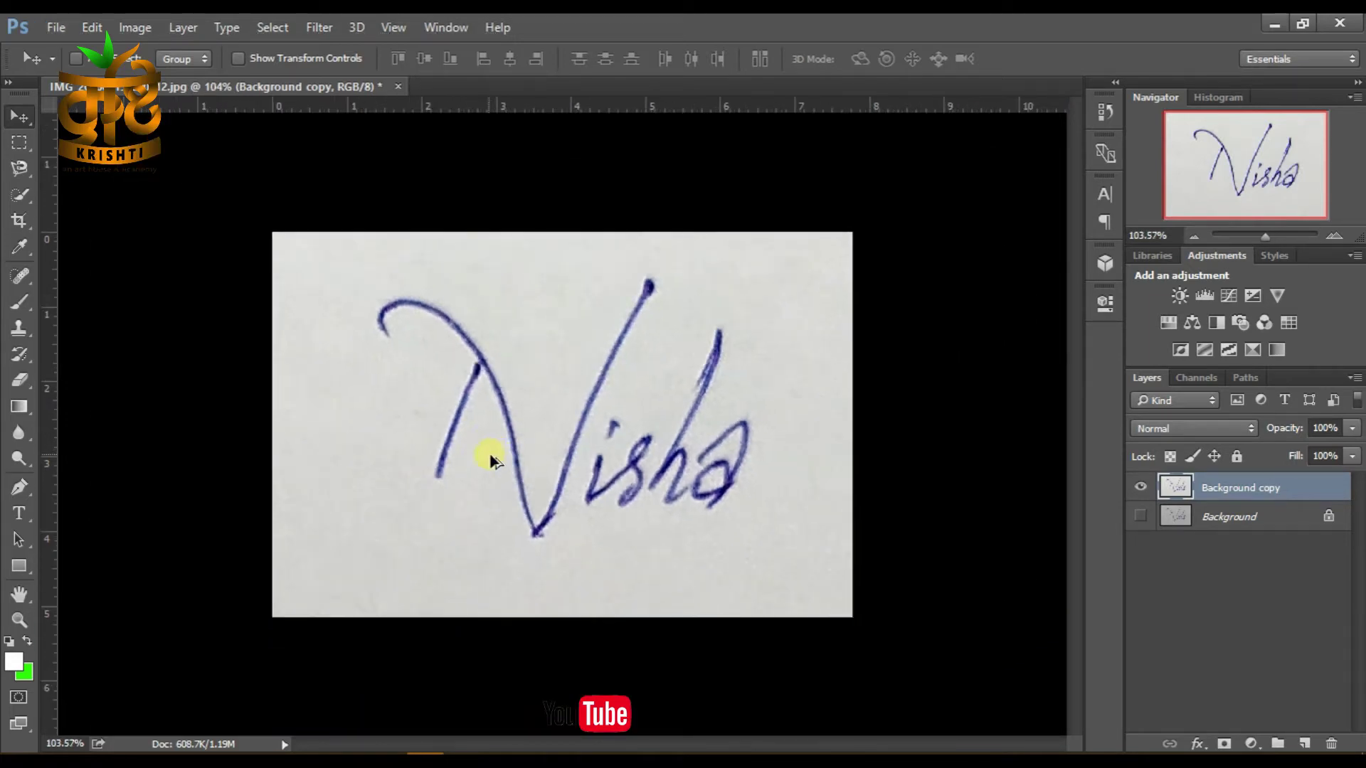
{"action": "scroll", "coordinate": [493, 448], "scroll_direction": "up", "scroll_amount": 1}
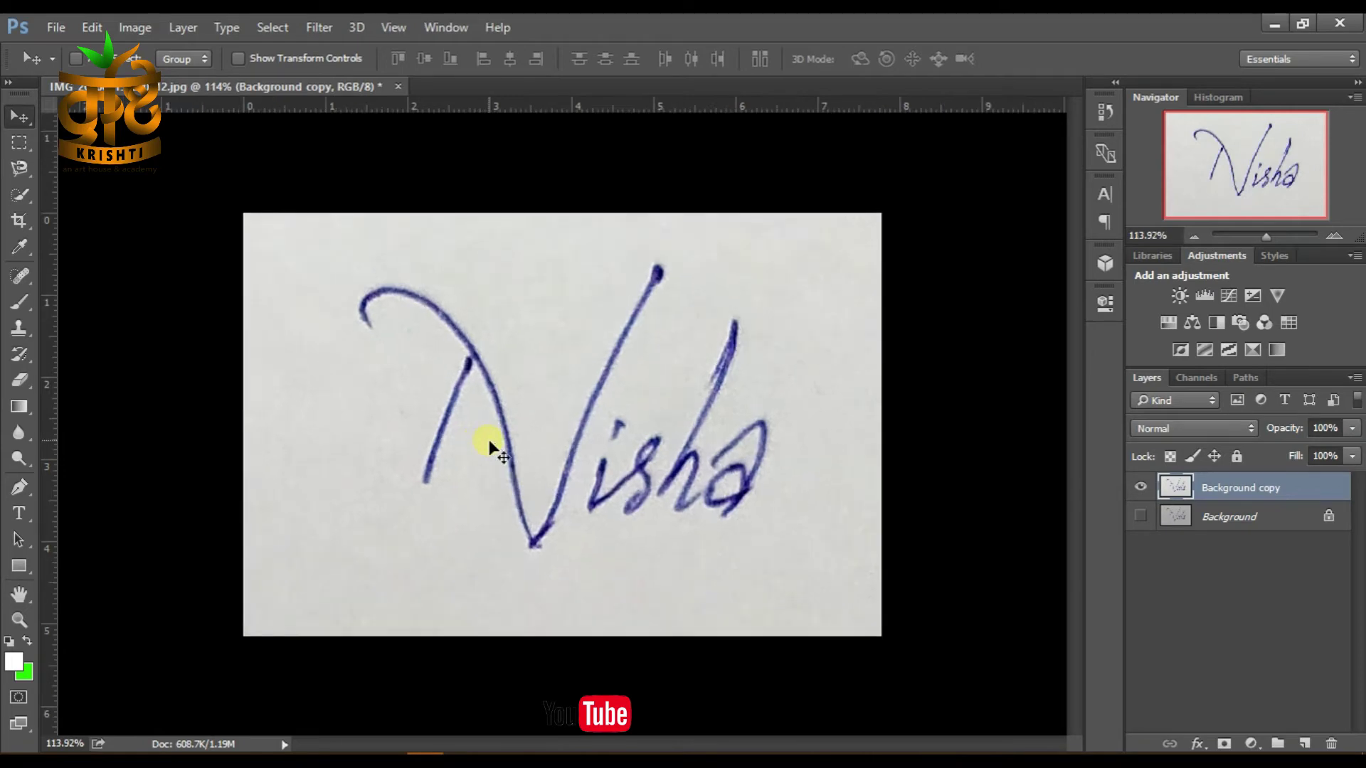
Step: Apply a Threshold at level 159 so the signature becomes solid black on white
{"action": "left_click", "coordinate": [146, 27]}
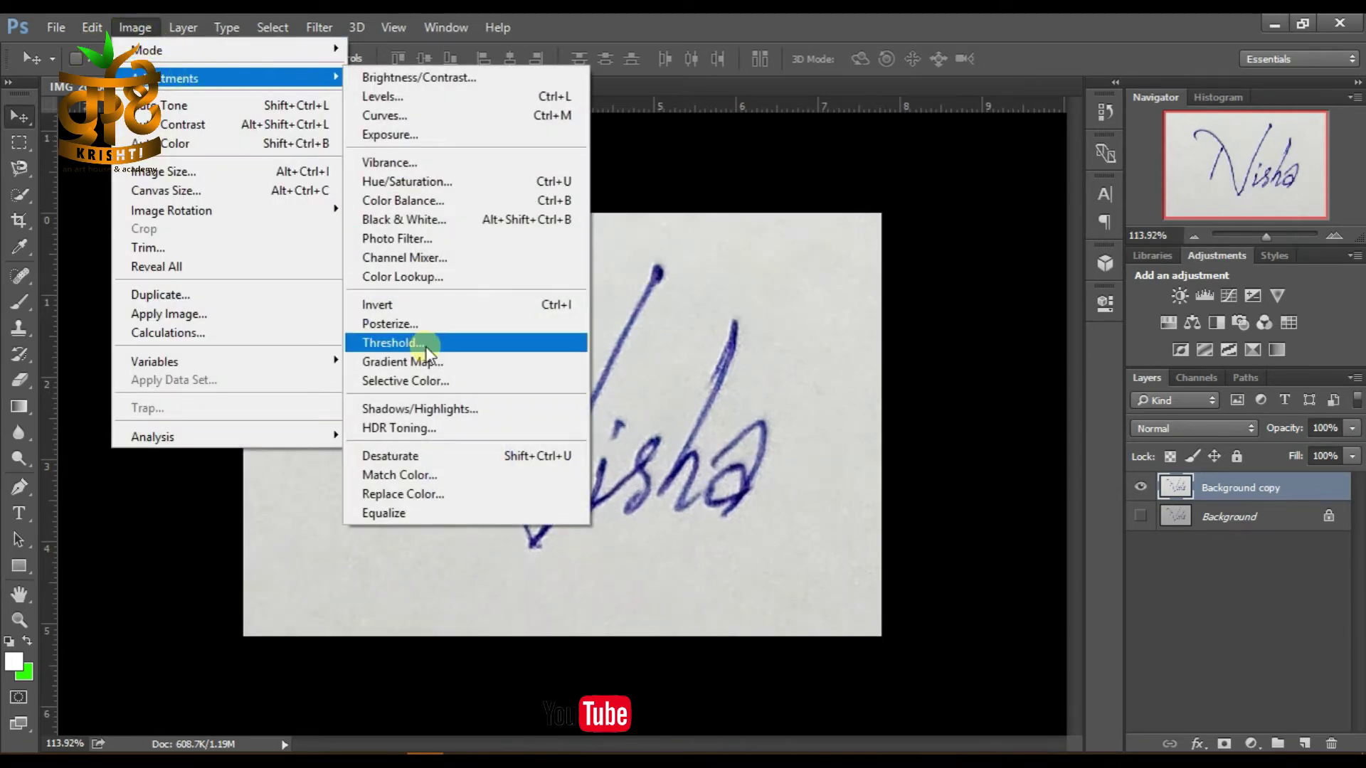
{"action": "left_click", "coordinate": [428, 343]}
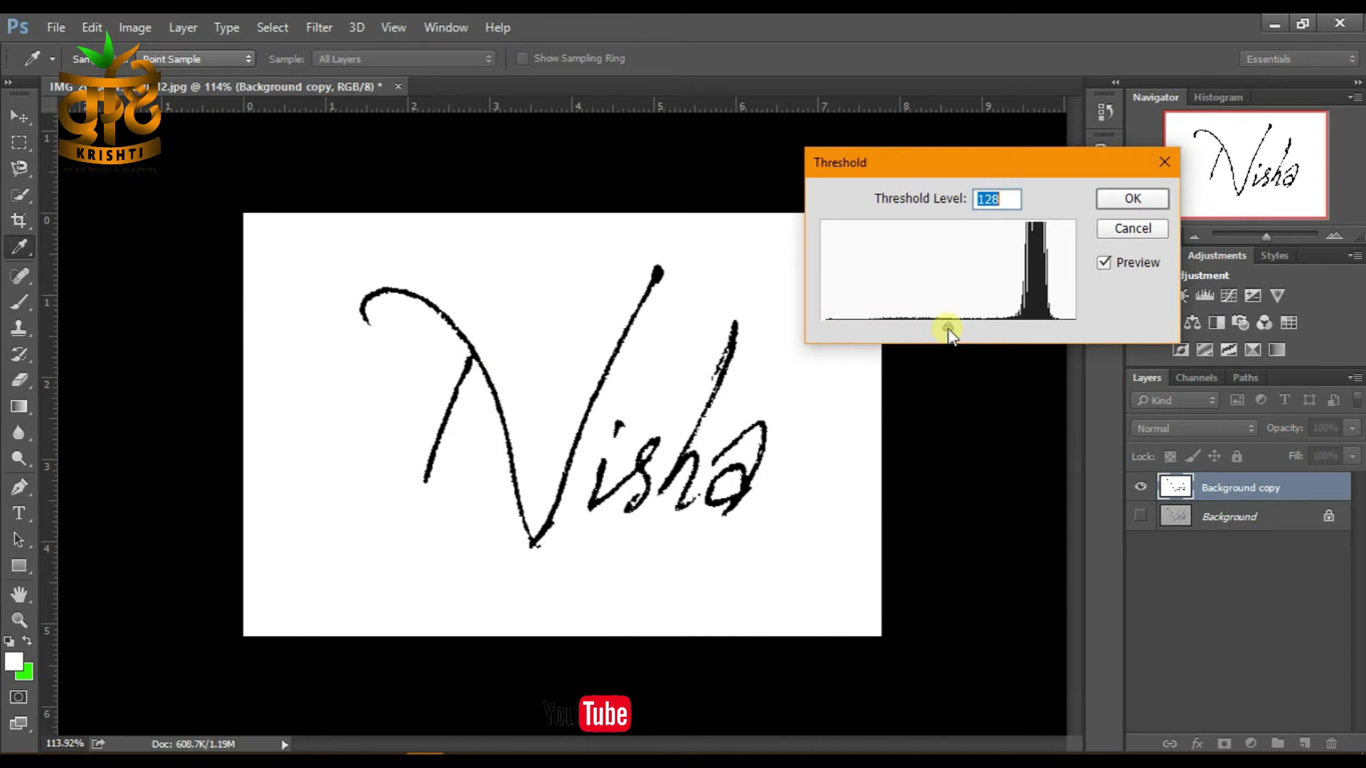
{"action": "left_click_drag", "start_coordinate": [949, 331], "coordinate": [974, 335]}
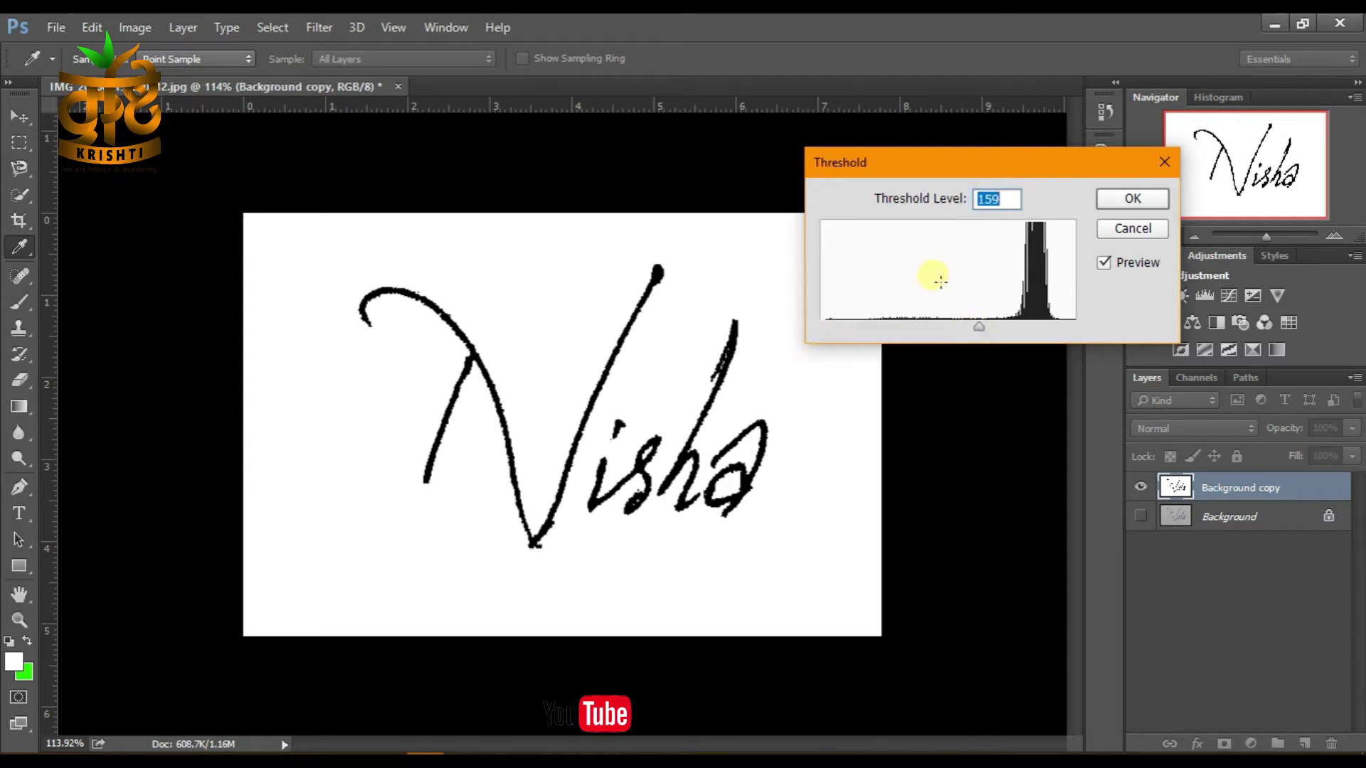
{"action": "left_click", "coordinate": [1115, 201]}
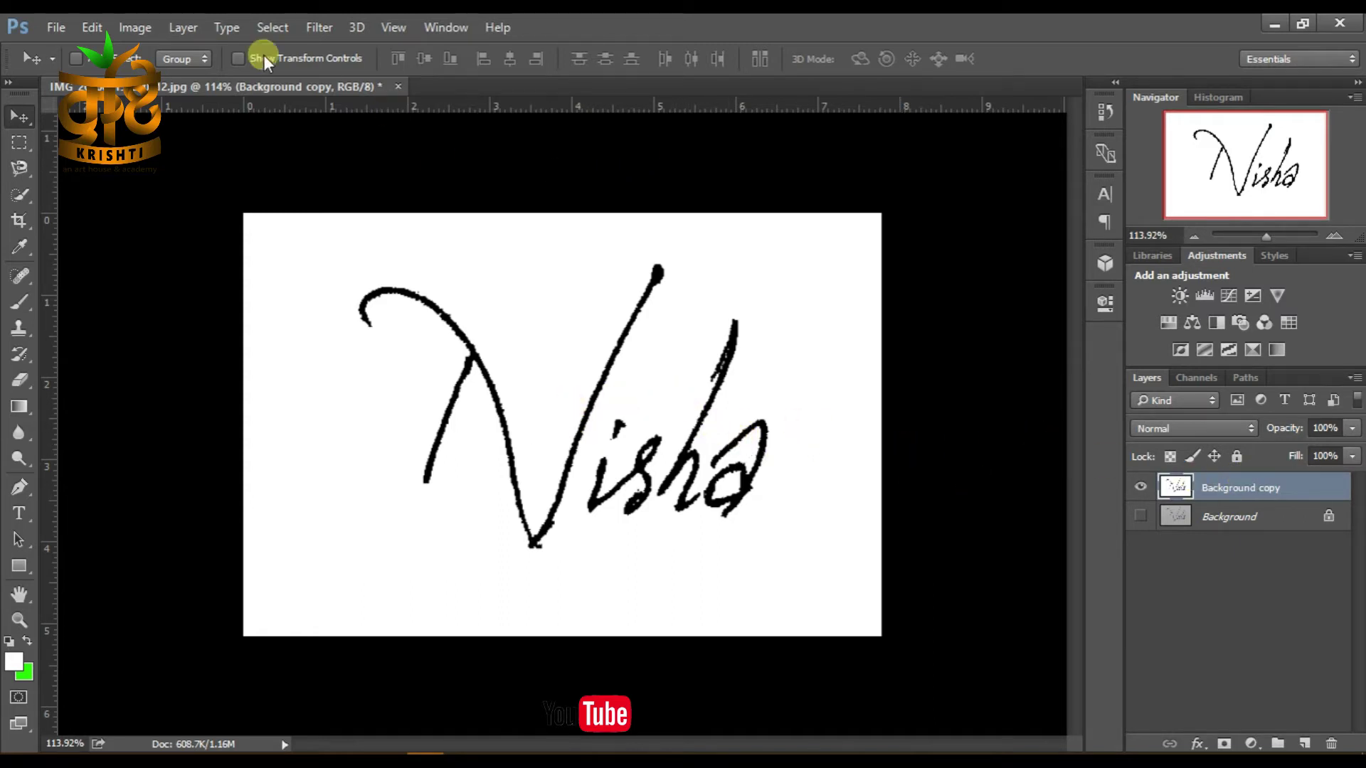
Step: Select the white paper with Color Range, using the Quick Mask selection preview
{"action": "left_click", "coordinate": [267, 27]}
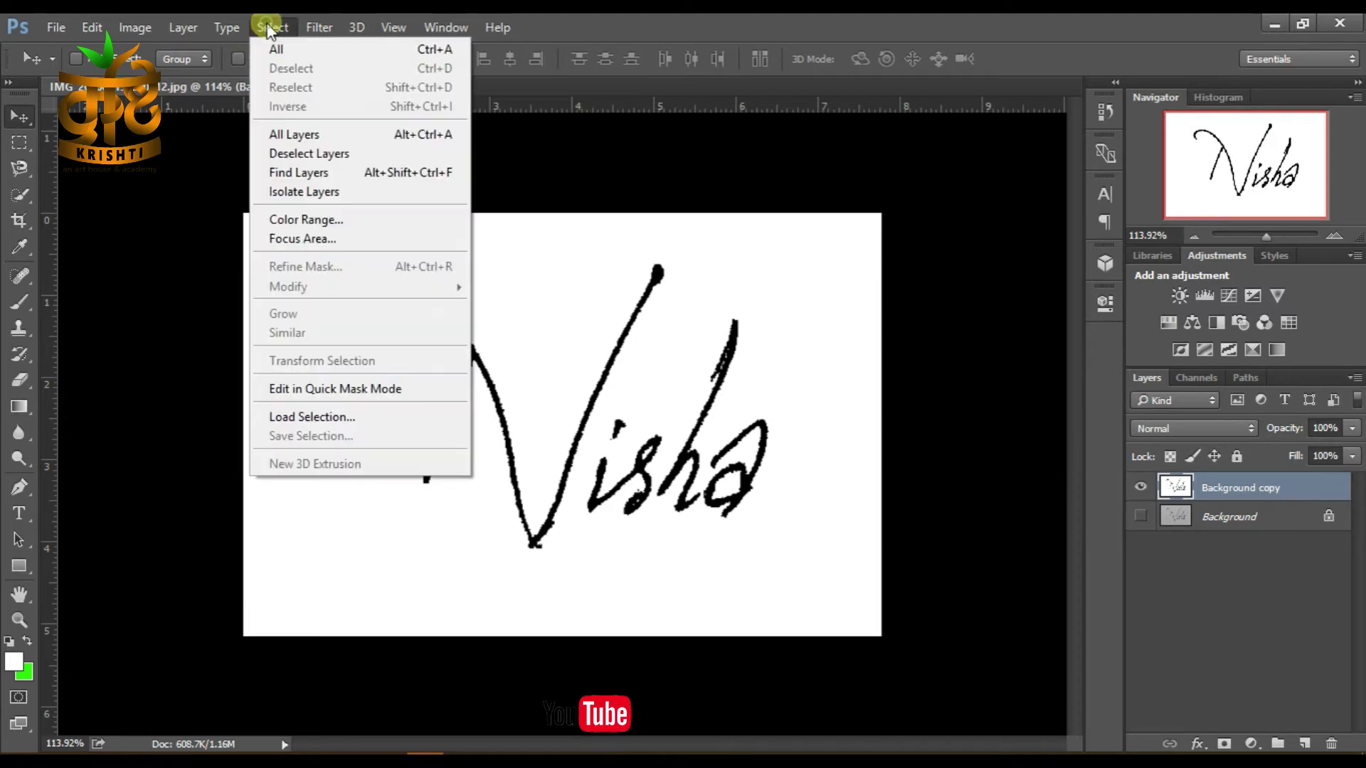
{"action": "left_click", "coordinate": [352, 222]}
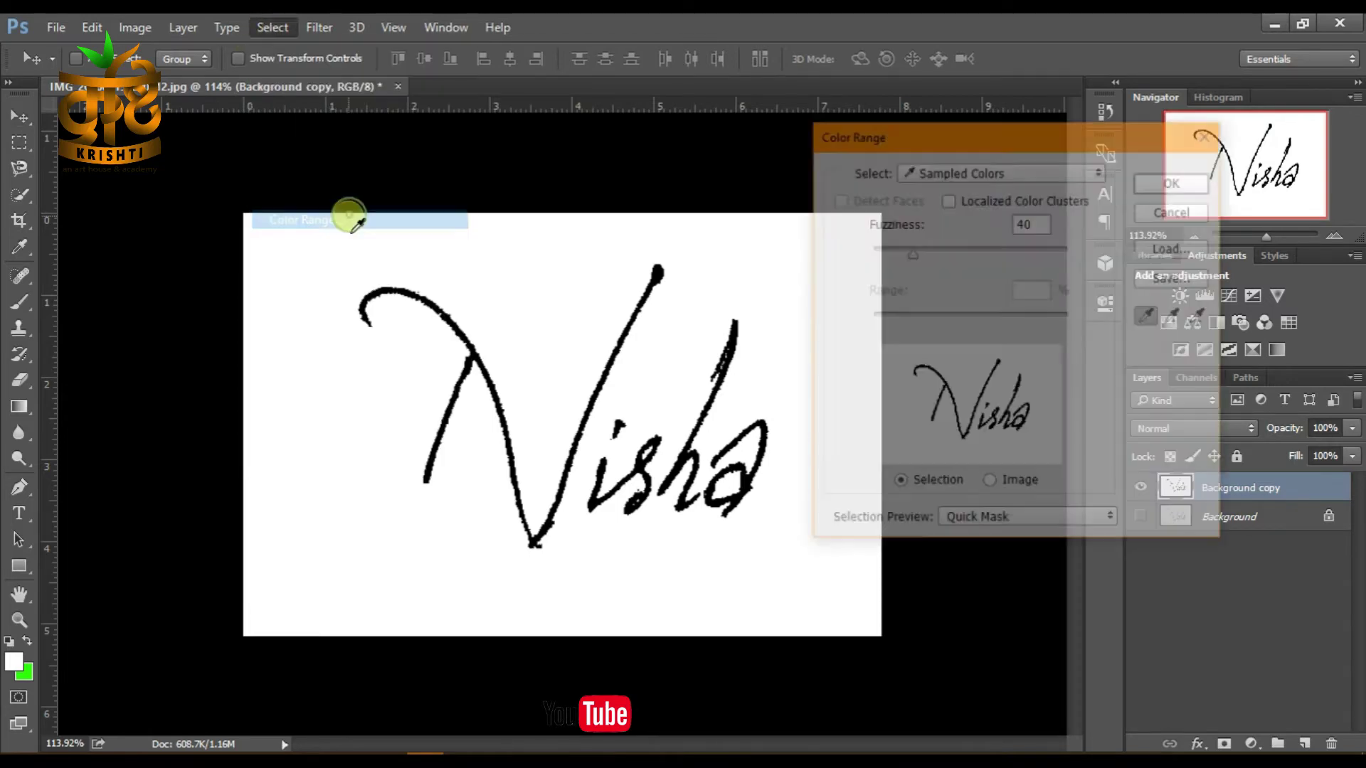
{"action": "left_click_drag", "start_coordinate": [965, 142], "coordinate": [1044, 89]}
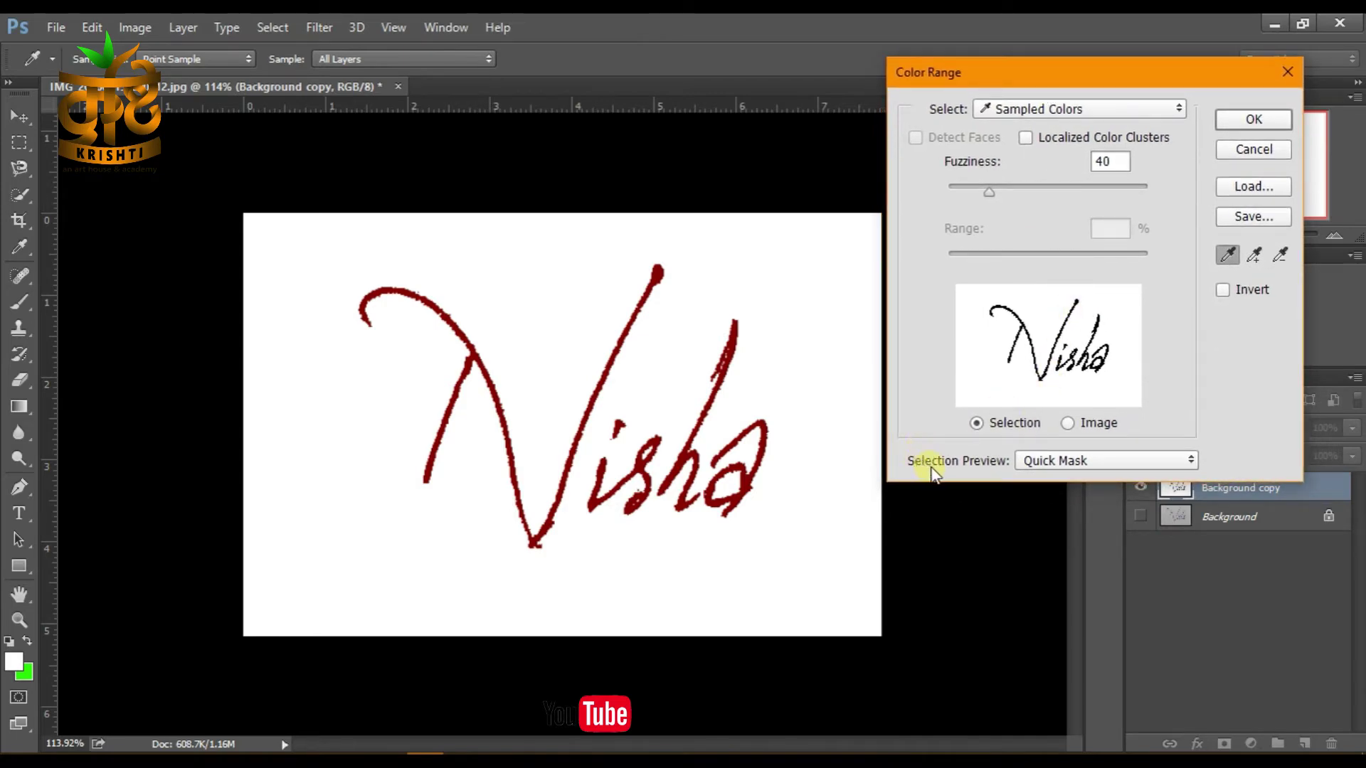
{"action": "left_click", "coordinate": [1063, 456]}
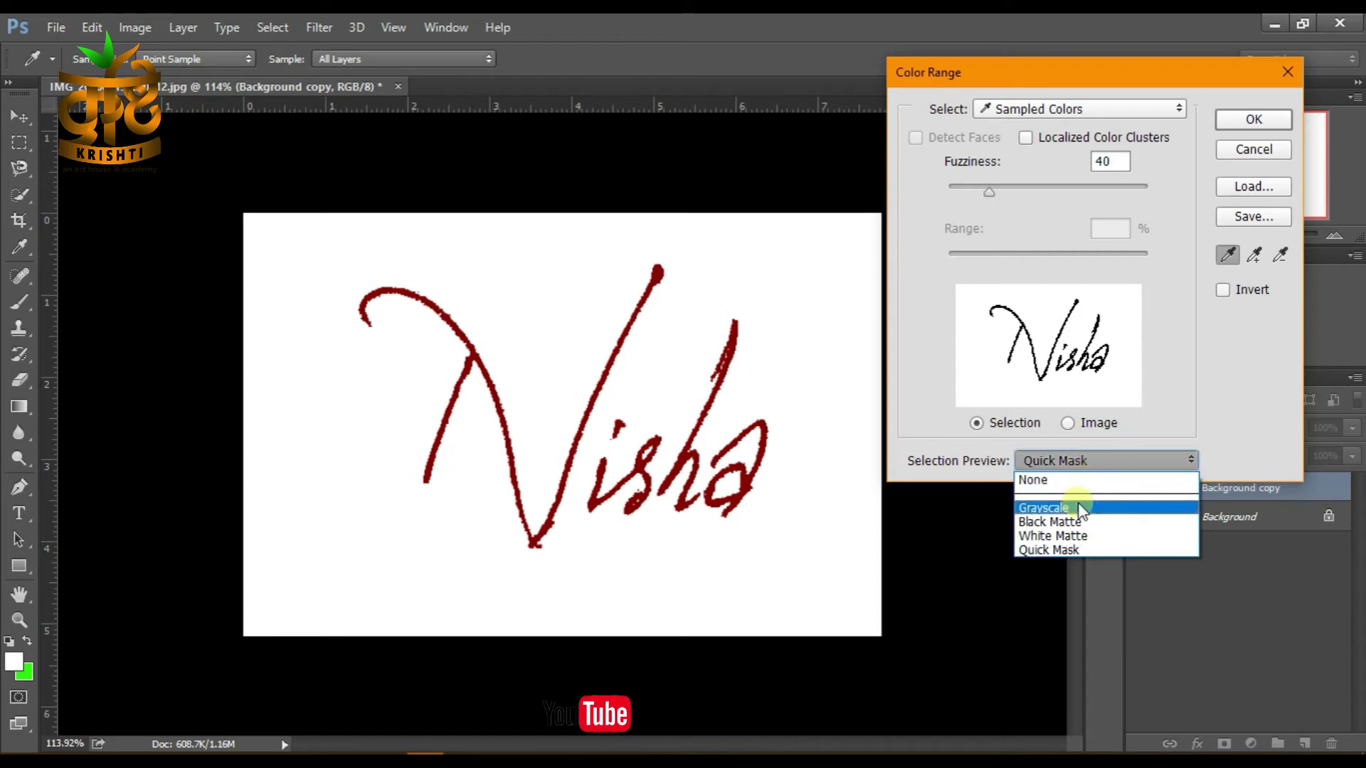
{"action": "left_click", "coordinate": [1077, 546]}
{"action": "left_click", "coordinate": [1098, 459]}
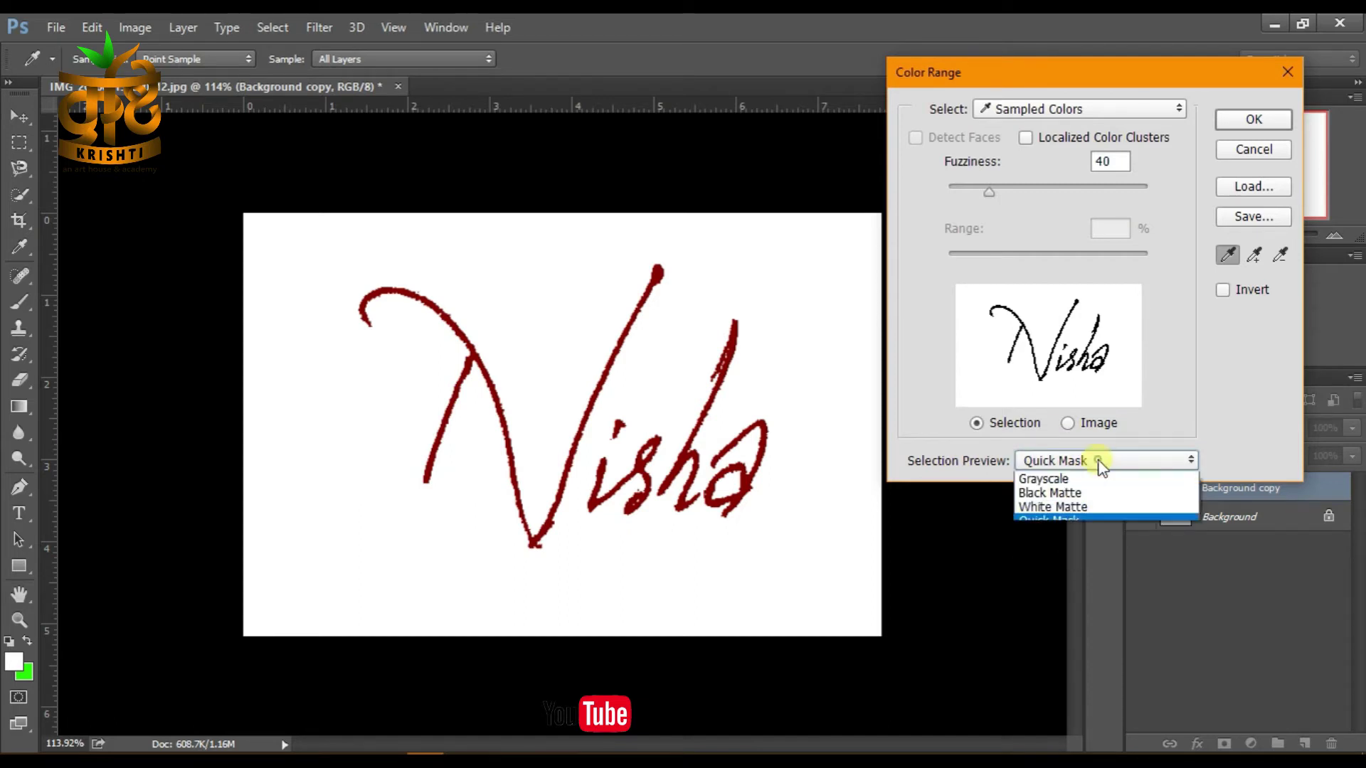
{"action": "left_click", "coordinate": [1083, 549]}
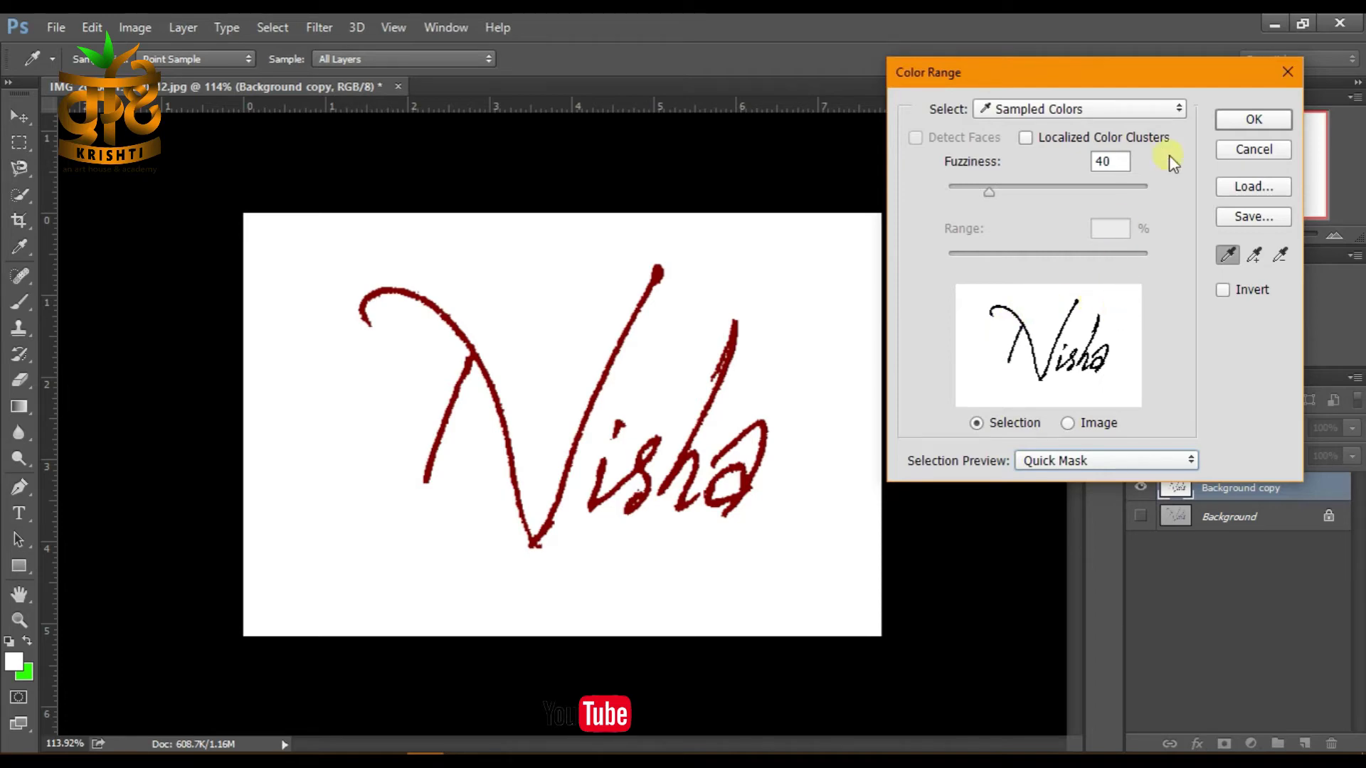
{"action": "left_click", "coordinate": [1251, 119]}
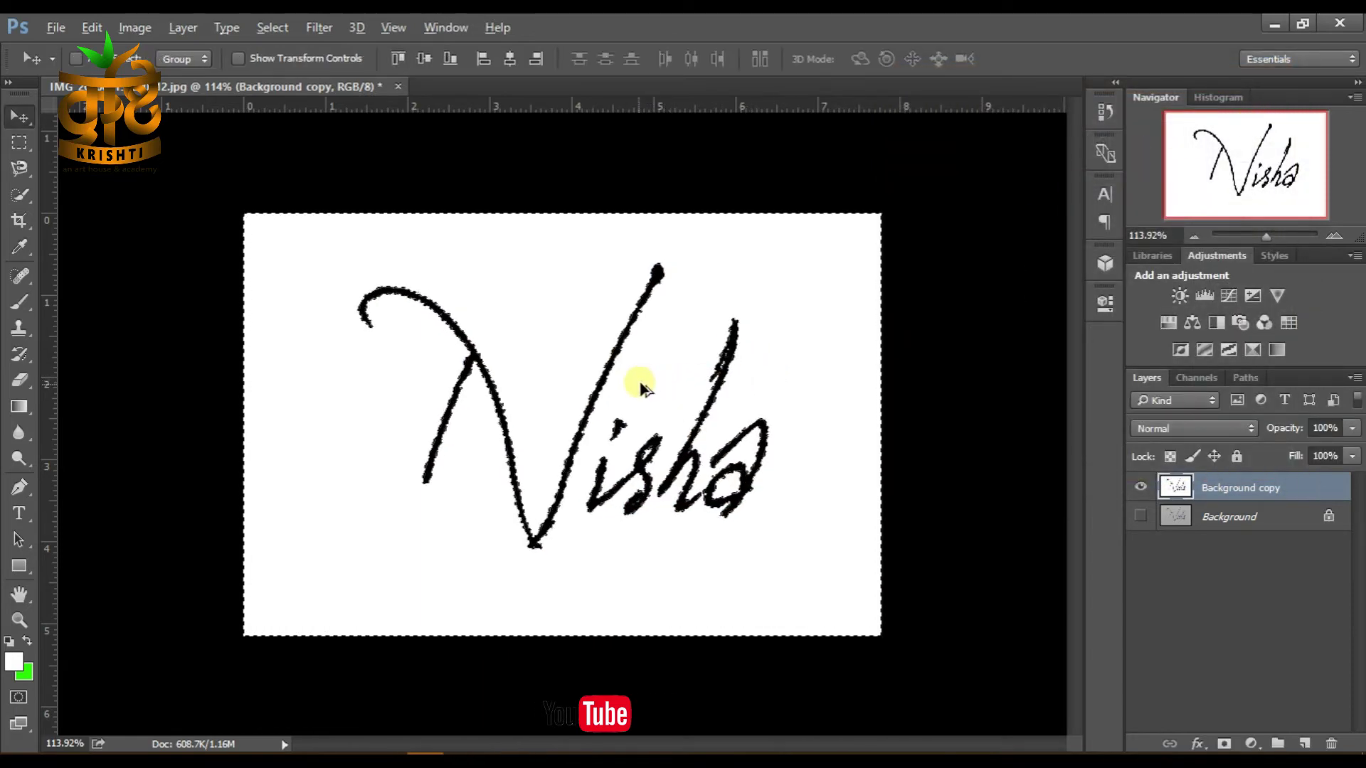
{"action": "scroll", "coordinate": [626, 395], "scroll_direction": "up", "scroll_amount": 2}
{"action": "scroll", "coordinate": [604, 403], "scroll_direction": "up", "scroll_amount": 1}
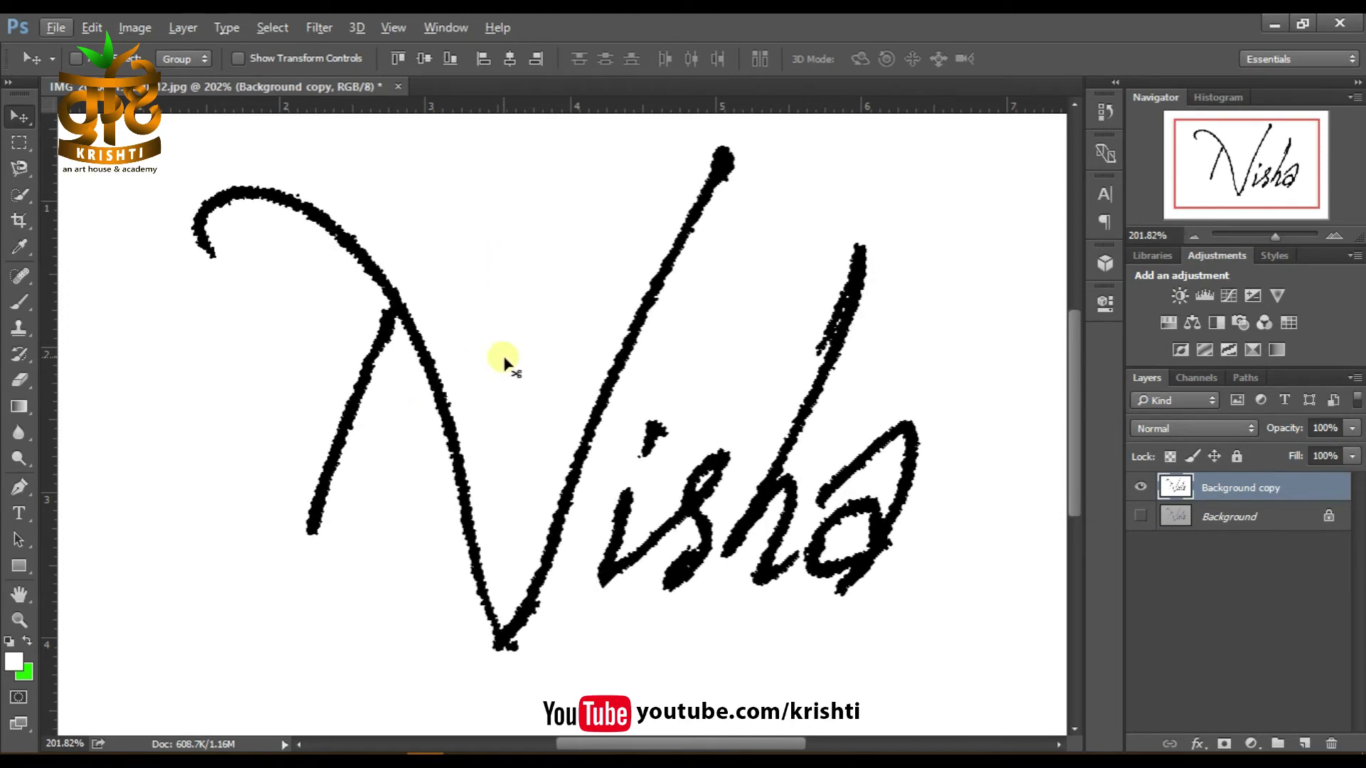
{"action": "scroll", "coordinate": [505, 359], "scroll_direction": "down", "scroll_amount": 2}
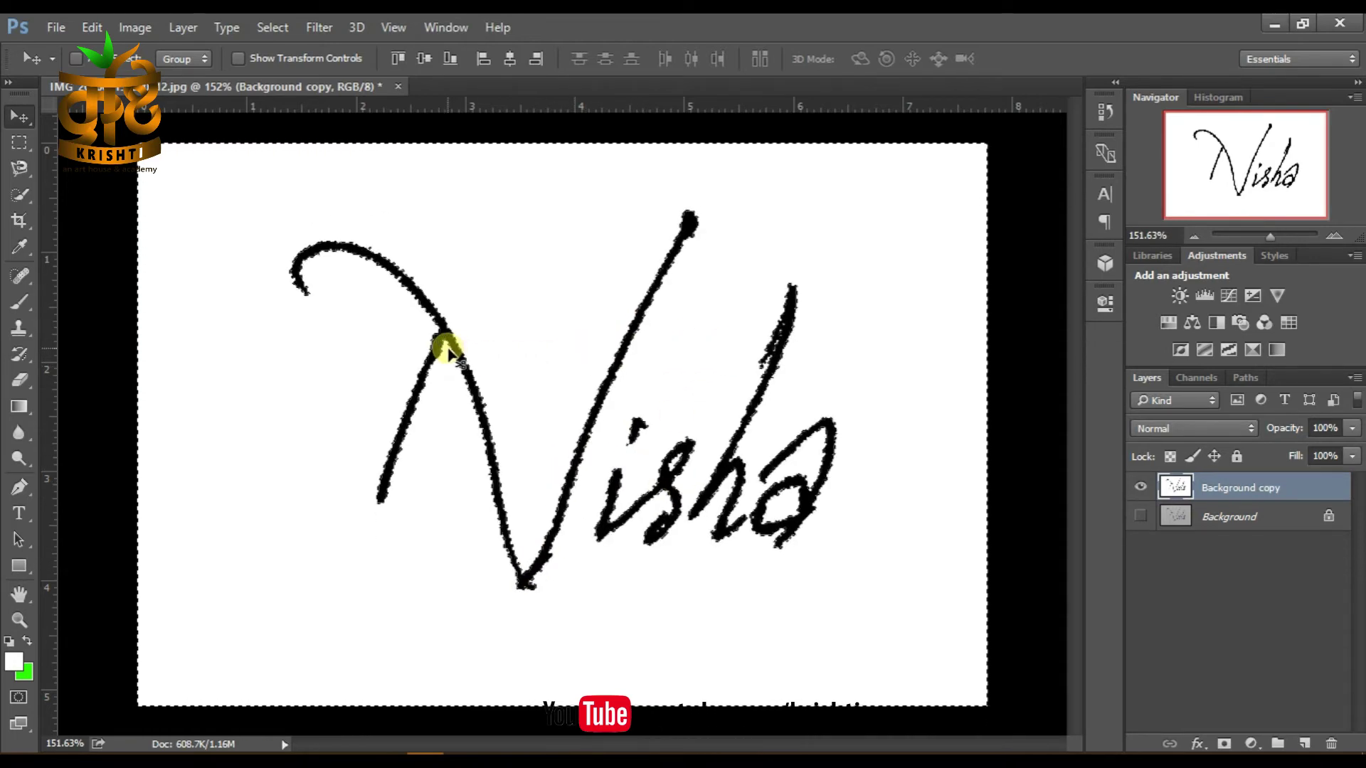
{"action": "scroll", "coordinate": [455, 347], "scroll_direction": "down", "scroll_amount": 3}
{"action": "scroll", "coordinate": [470, 347], "scroll_direction": "up", "scroll_amount": 2}
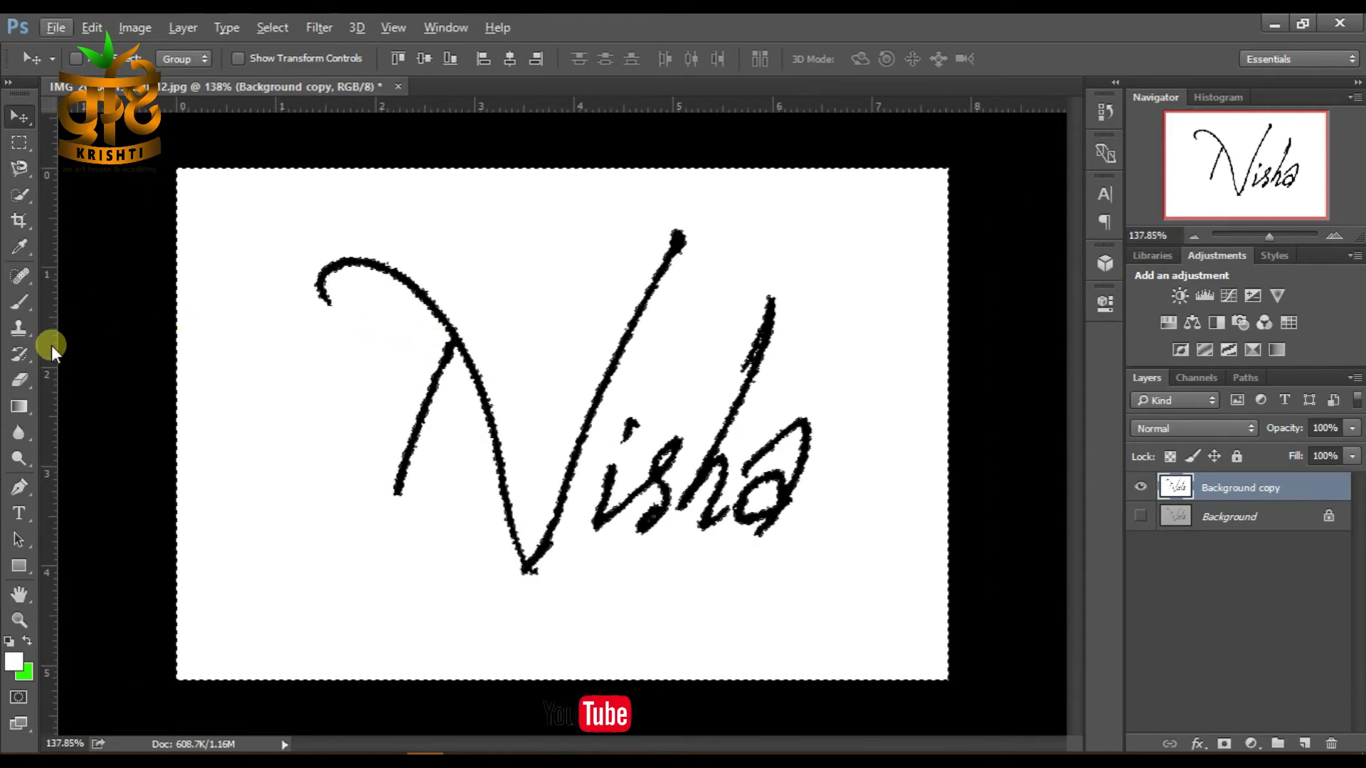
Step: Set the Eraser to a fully hard brush of about 82 px
{"action": "left_click", "coordinate": [20, 379]}
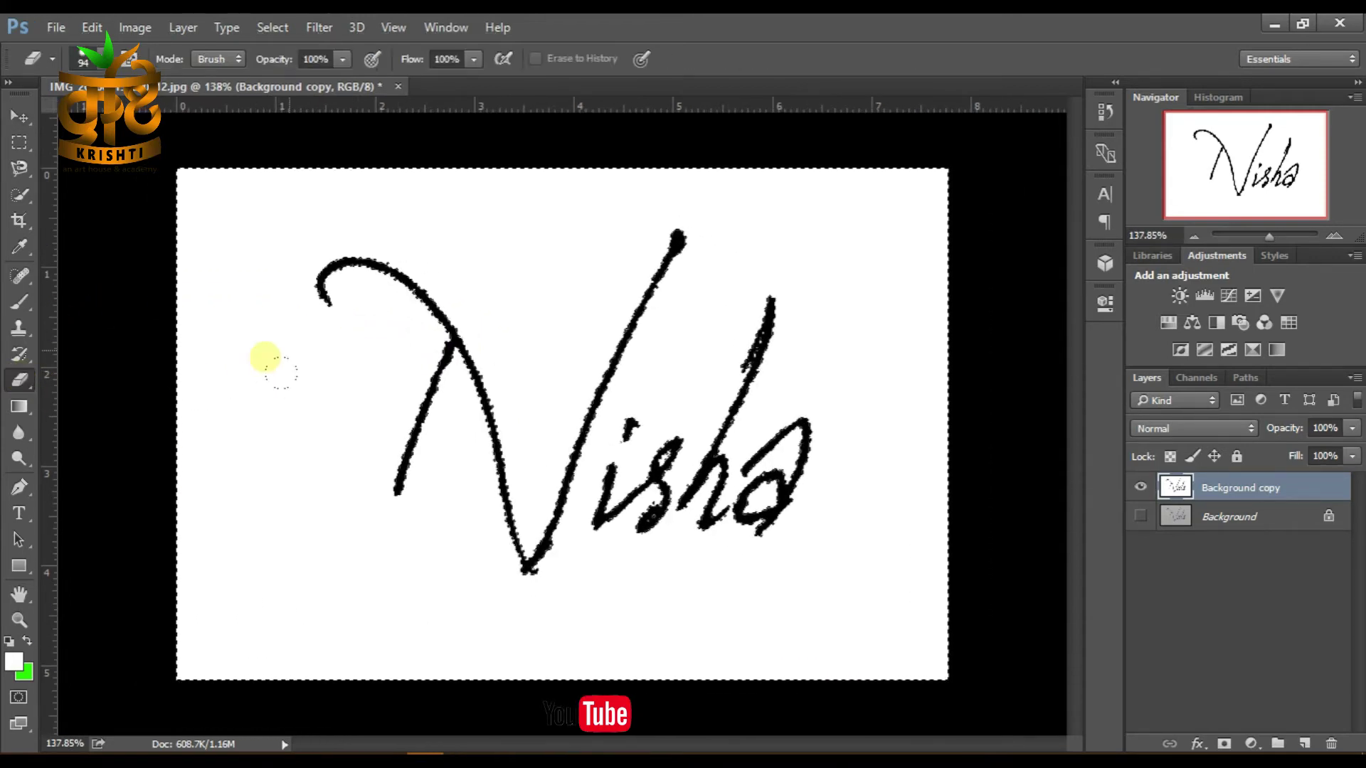
{"action": "right_click", "coordinate": [391, 329]}
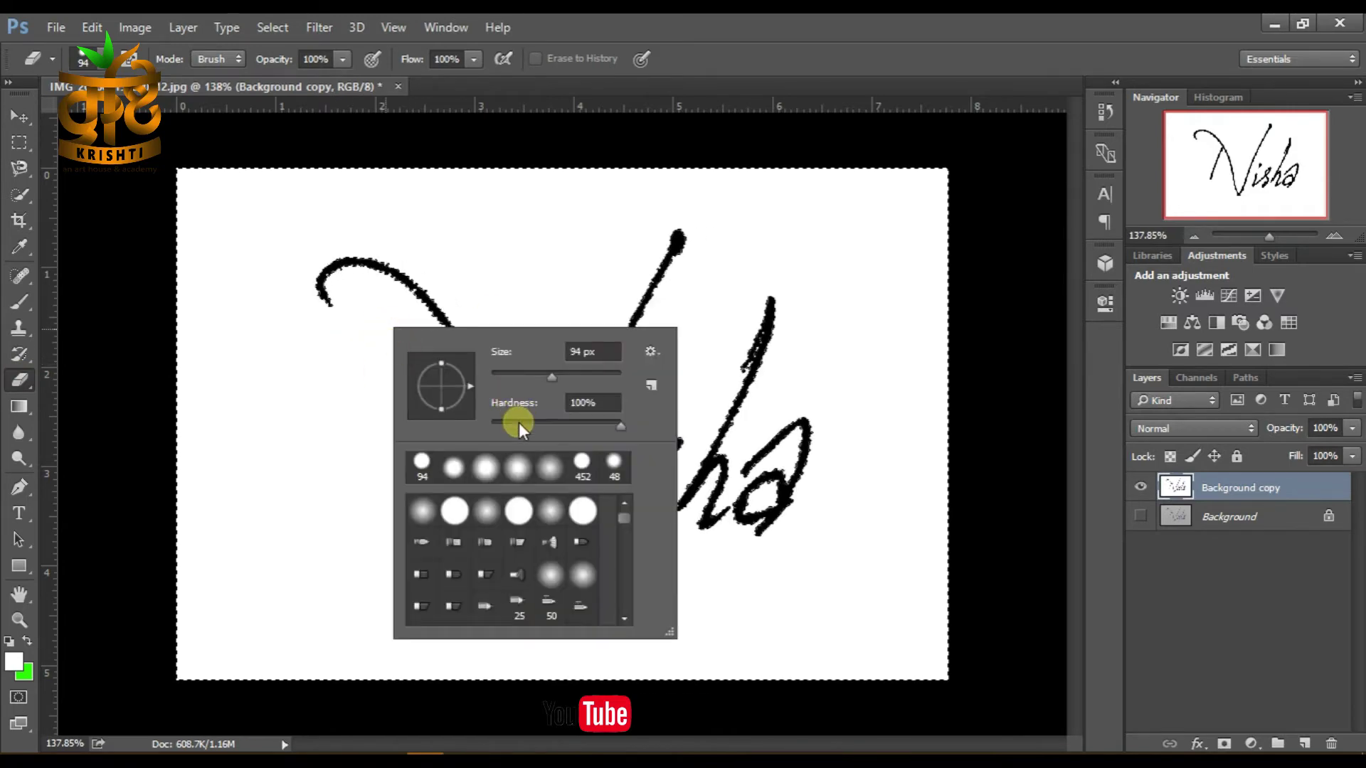
{"action": "left_click_drag", "start_coordinate": [524, 428], "coordinate": [617, 428]}
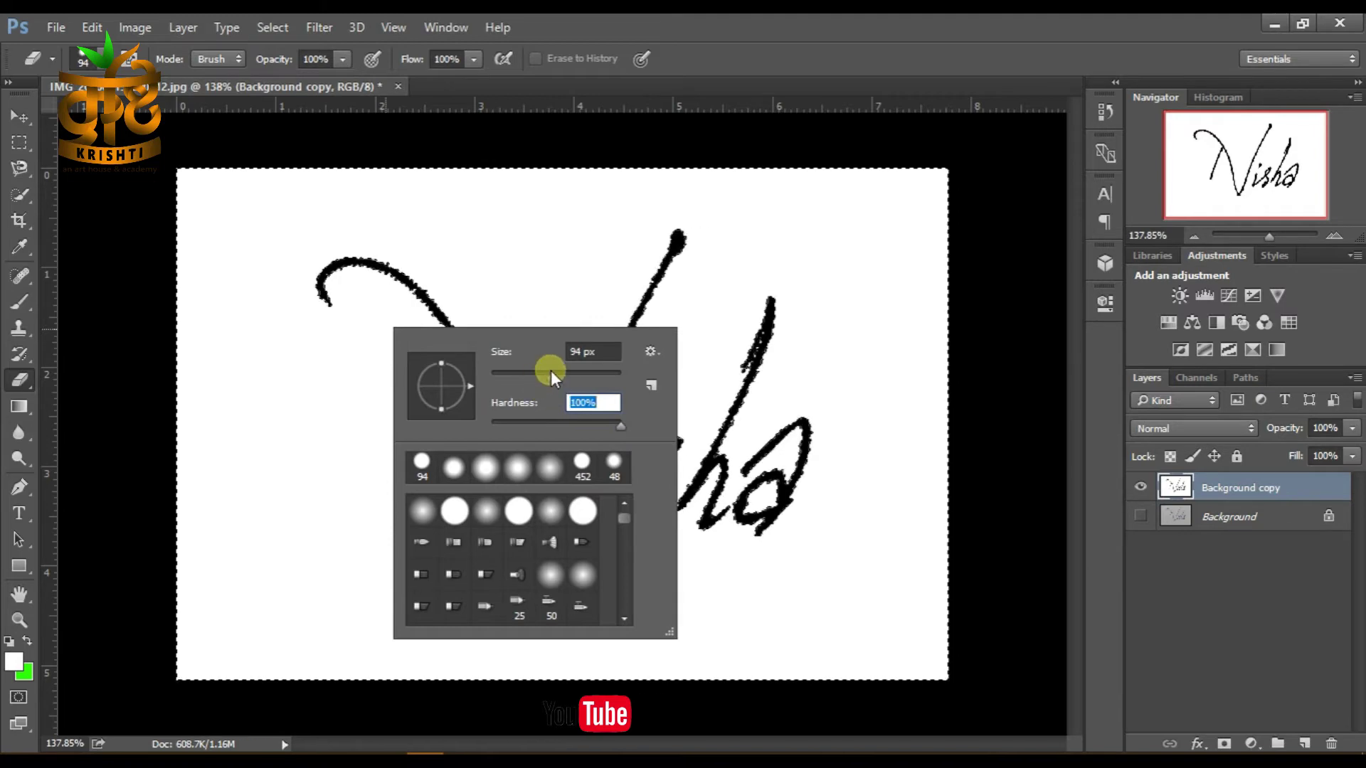
{"action": "left_click_drag", "start_coordinate": [552, 374], "coordinate": [548, 377]}
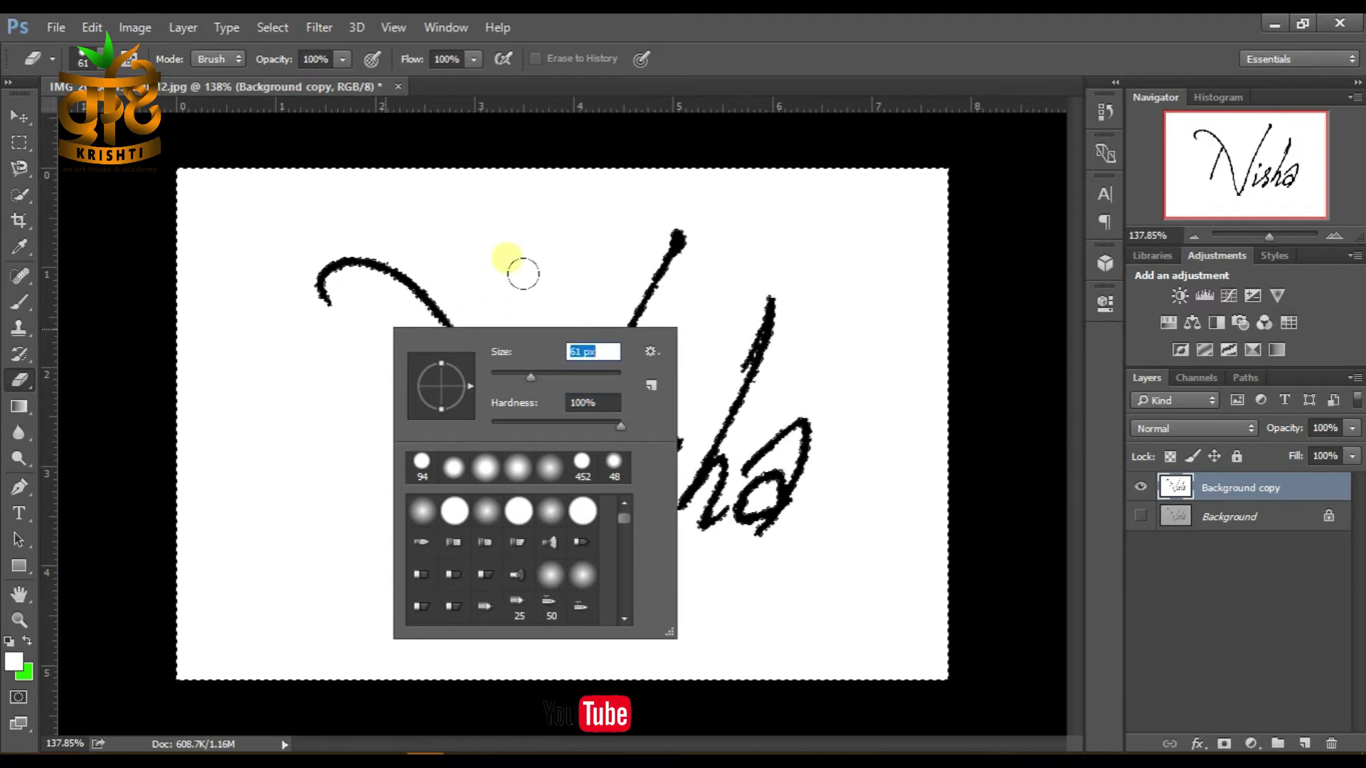
{"action": "left_click", "coordinate": [739, 28]}
Step: Erase part of the white area, undo it, then delete the selected white background
{"action": "mouse_move", "coordinate": [328, 350]}
{"action": "left_mouse_down"}
{"action": "mouse_move", "coordinate": [409, 308]}
{"action": "mouse_move", "coordinate": [497, 305]}
{"action": "mouse_move", "coordinate": [345, 414]}
{"action": "mouse_move", "coordinate": [559, 377]}
{"action": "mouse_move", "coordinate": [388, 467]}
{"action": "mouse_move", "coordinate": [586, 422]}
{"action": "mouse_move", "coordinate": [442, 529]}
{"action": "mouse_move", "coordinate": [601, 497]}
{"action": "mouse_move", "coordinate": [482, 582]}
{"action": "mouse_move", "coordinate": [634, 583]}
{"action": "mouse_move", "coordinate": [557, 604]}
{"action": "mouse_move", "coordinate": [493, 465]}
{"action": "left_mouse_up"}
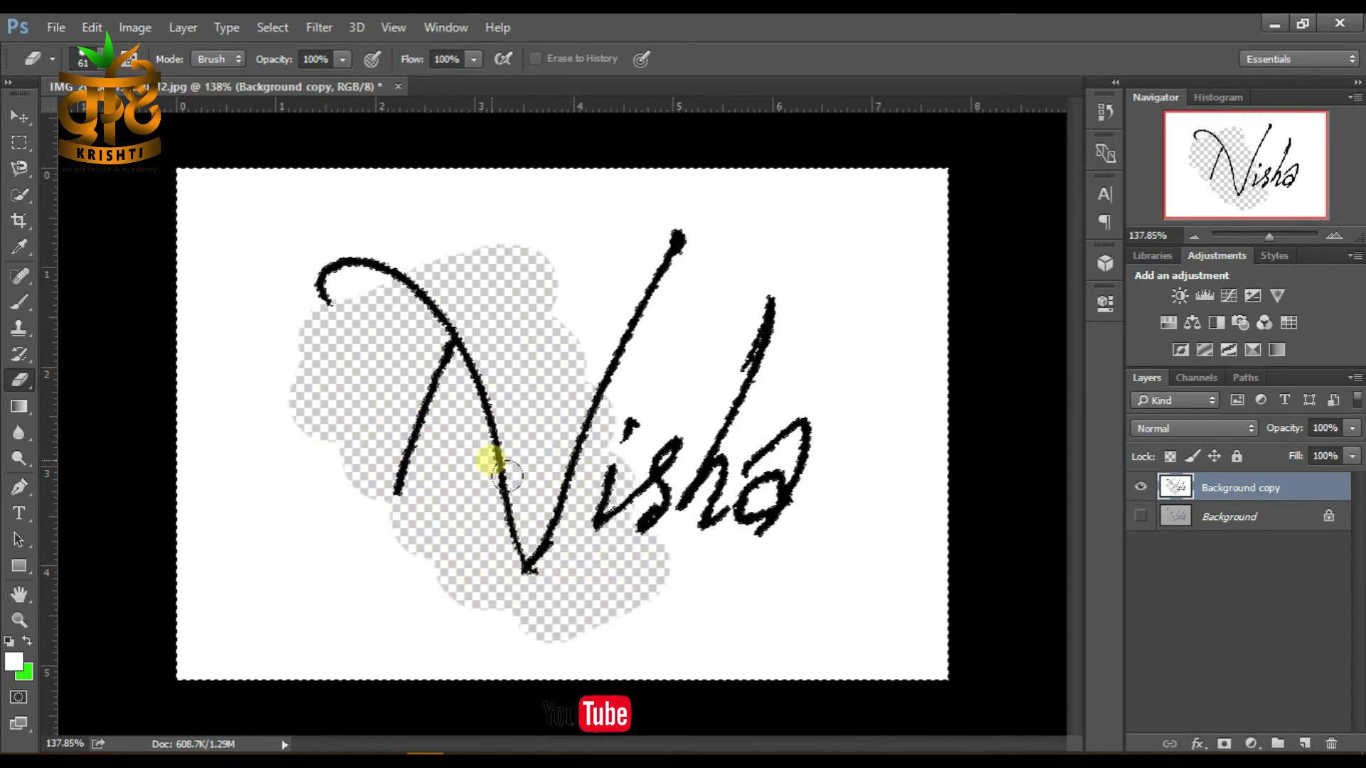
{"action": "key", "text": "ctrl+z"}
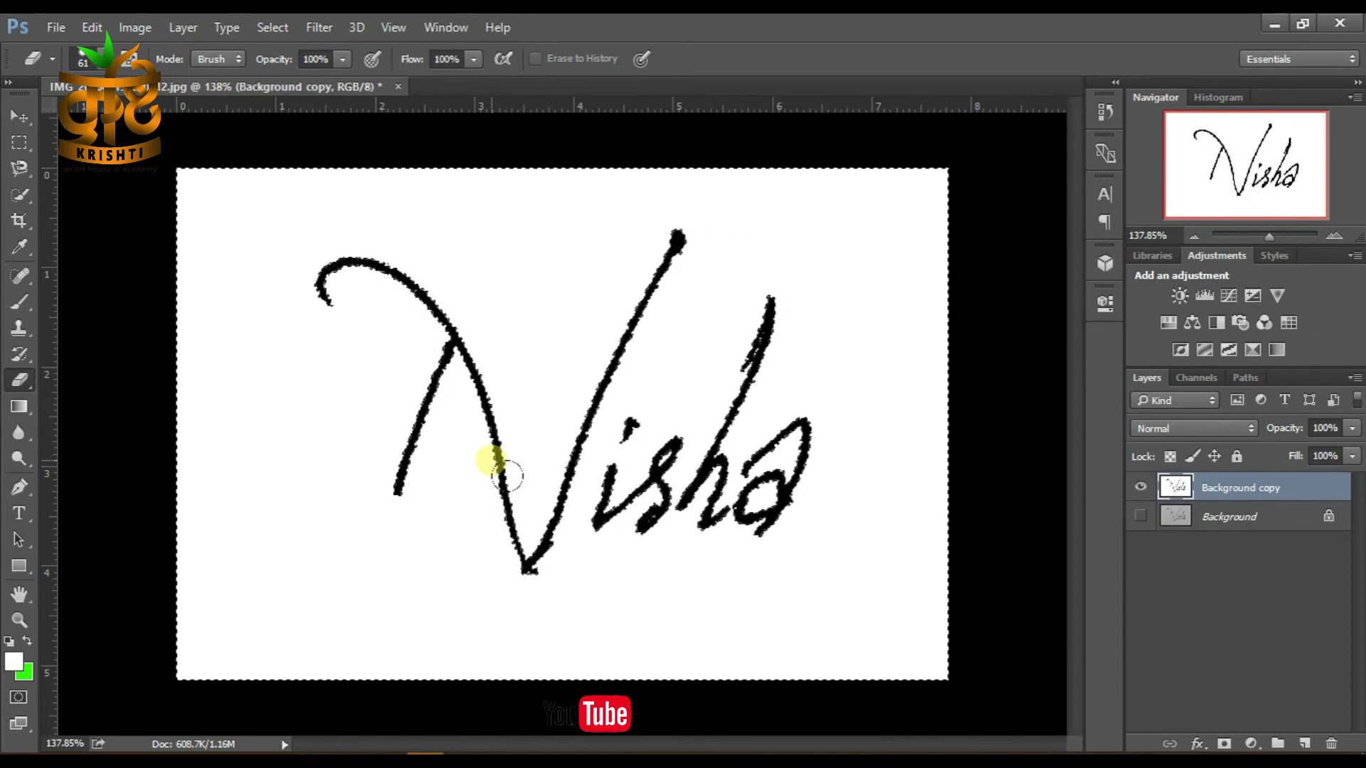
{"action": "key", "text": "Delete"}
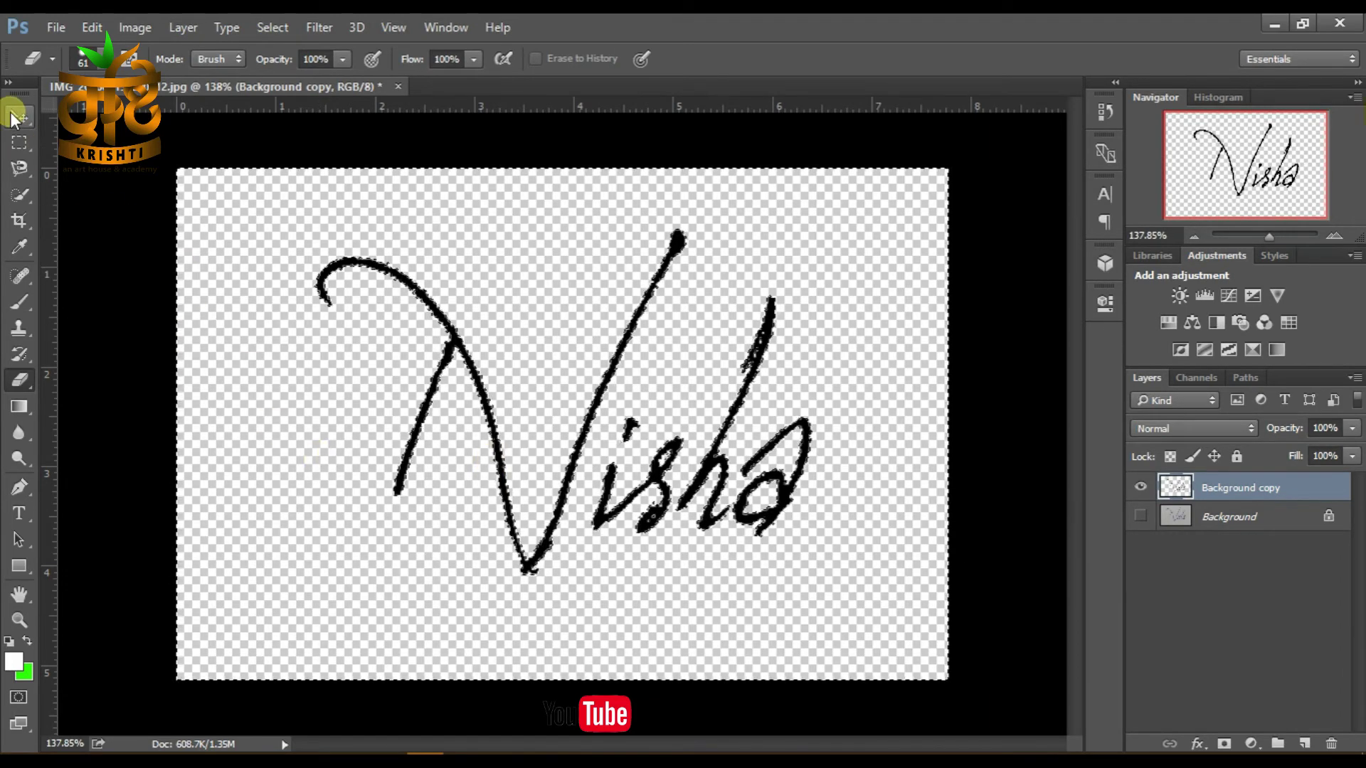
Step: With the Move tool active, deselect everything around the transparent signature
{"action": "left_click", "coordinate": [19, 116]}
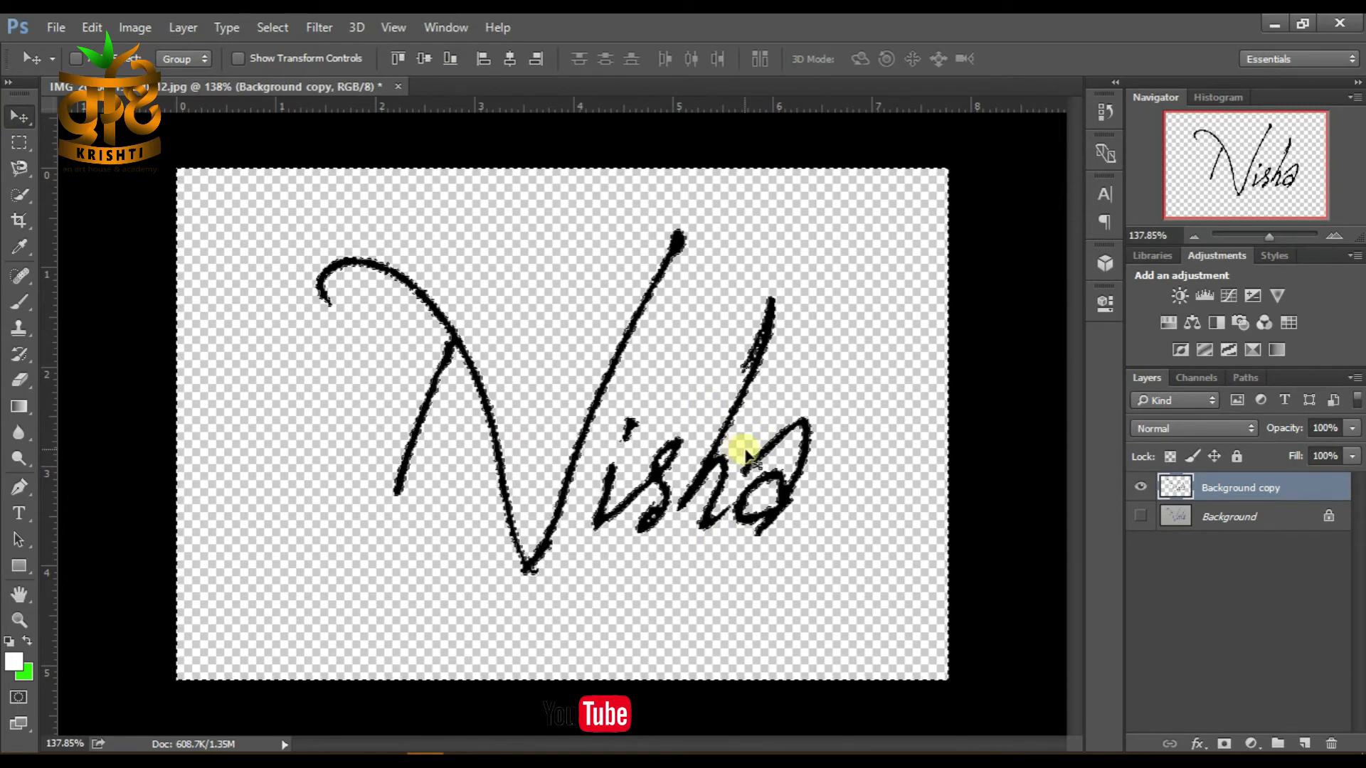
{"action": "left_click", "coordinate": [267, 28]}
{"action": "left_click", "coordinate": [281, 64]}
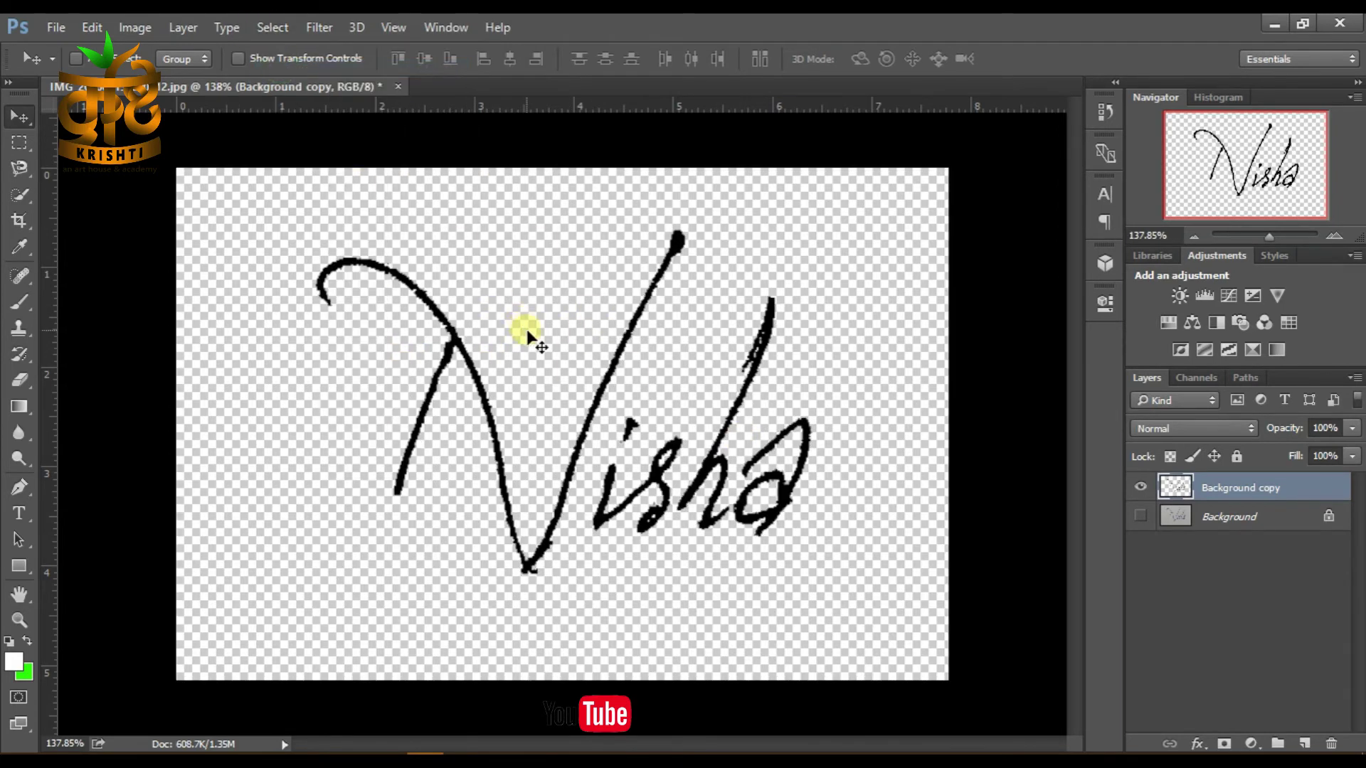
{"action": "scroll", "coordinate": [741, 370], "scroll_direction": "up", "scroll_amount": 3}
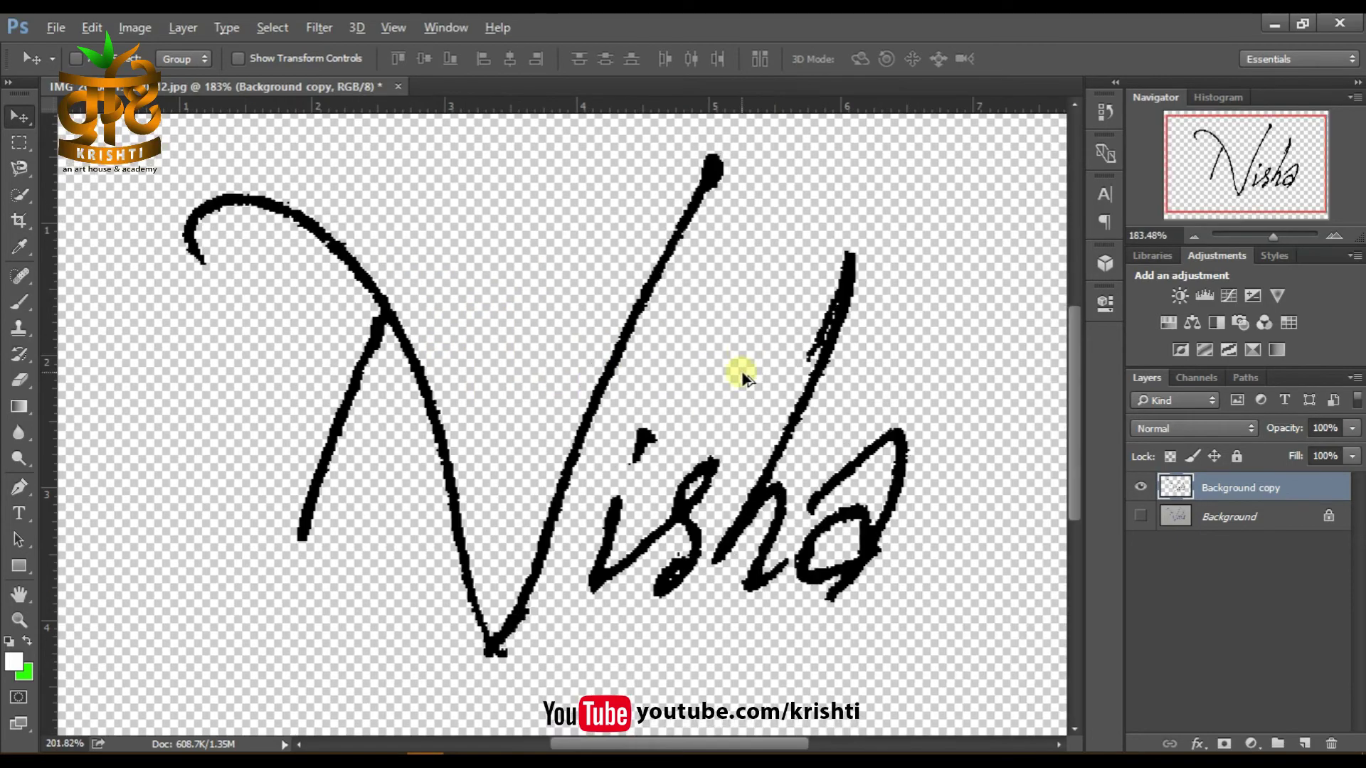
{"action": "scroll", "coordinate": [741, 371], "scroll_direction": "down", "scroll_amount": 2}
{"action": "scroll", "coordinate": [741, 371], "scroll_direction": "down", "scroll_amount": 1}
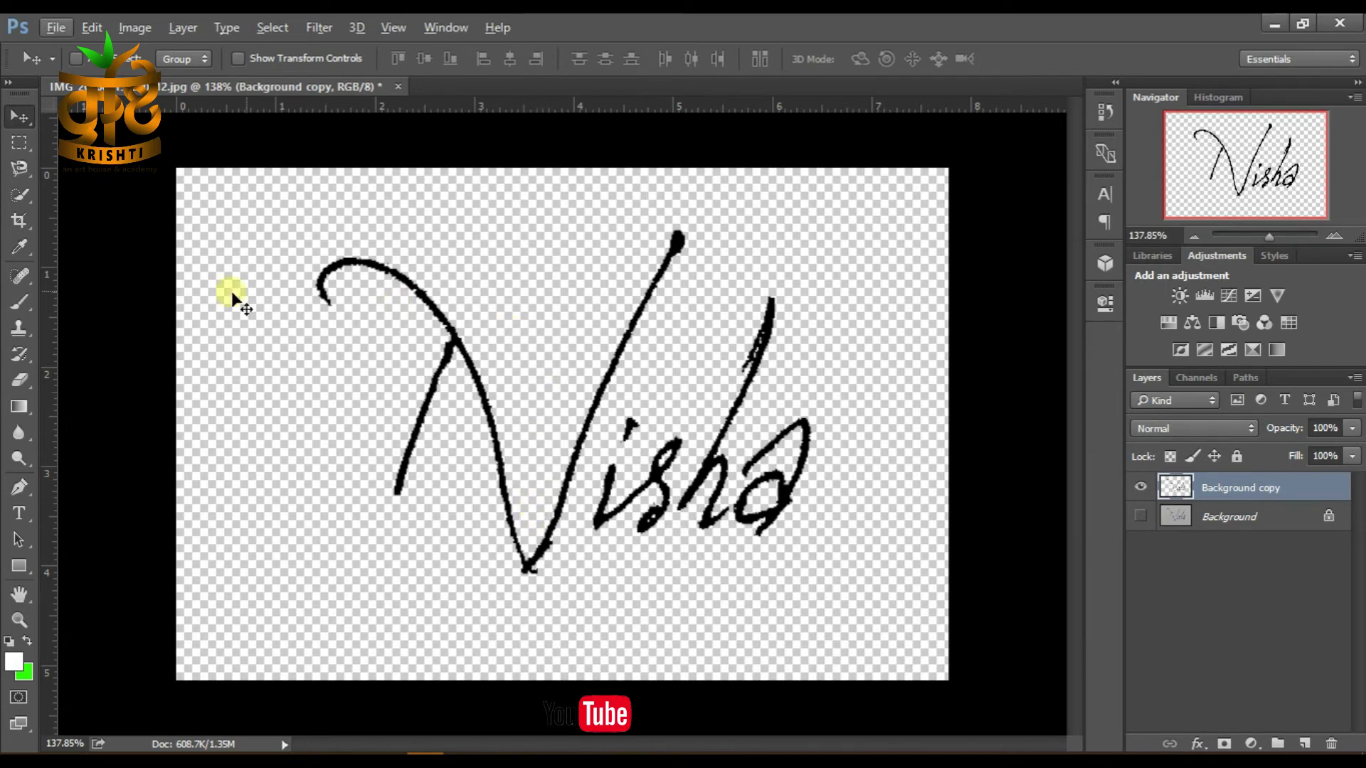
Step: Open IMG_20191130_125751.jpg and switch between the flower and signature documents
{"action": "left_click", "coordinate": [56, 28]}
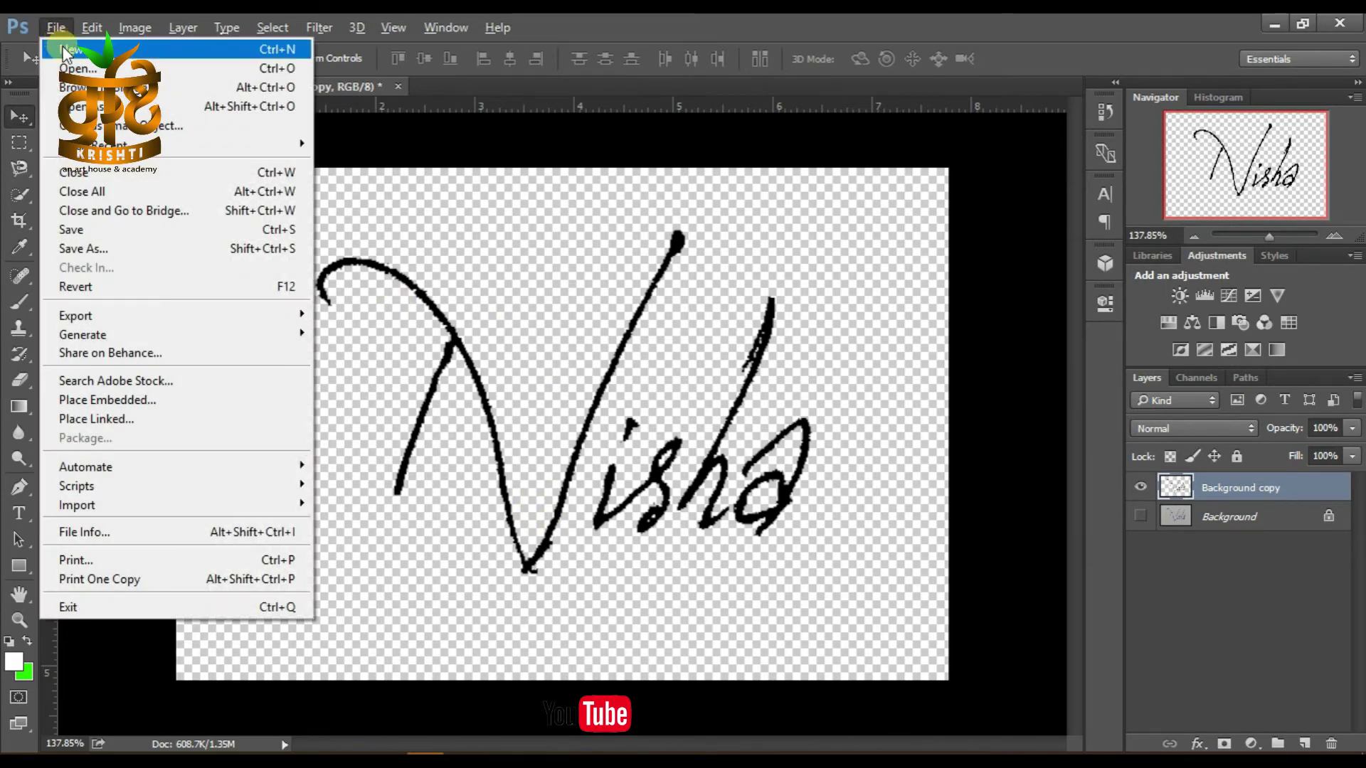
{"action": "left_click", "coordinate": [62, 68]}
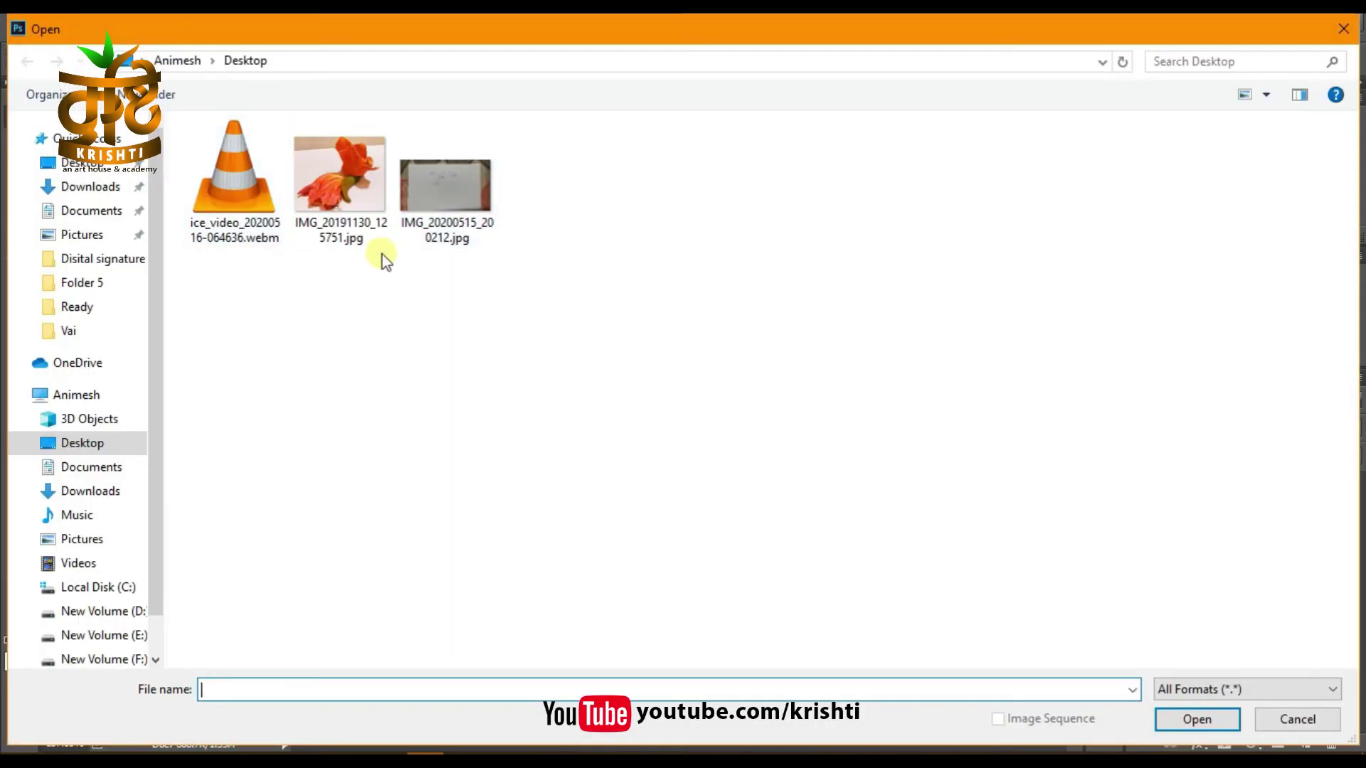
{"action": "left_click", "coordinate": [351, 193]}
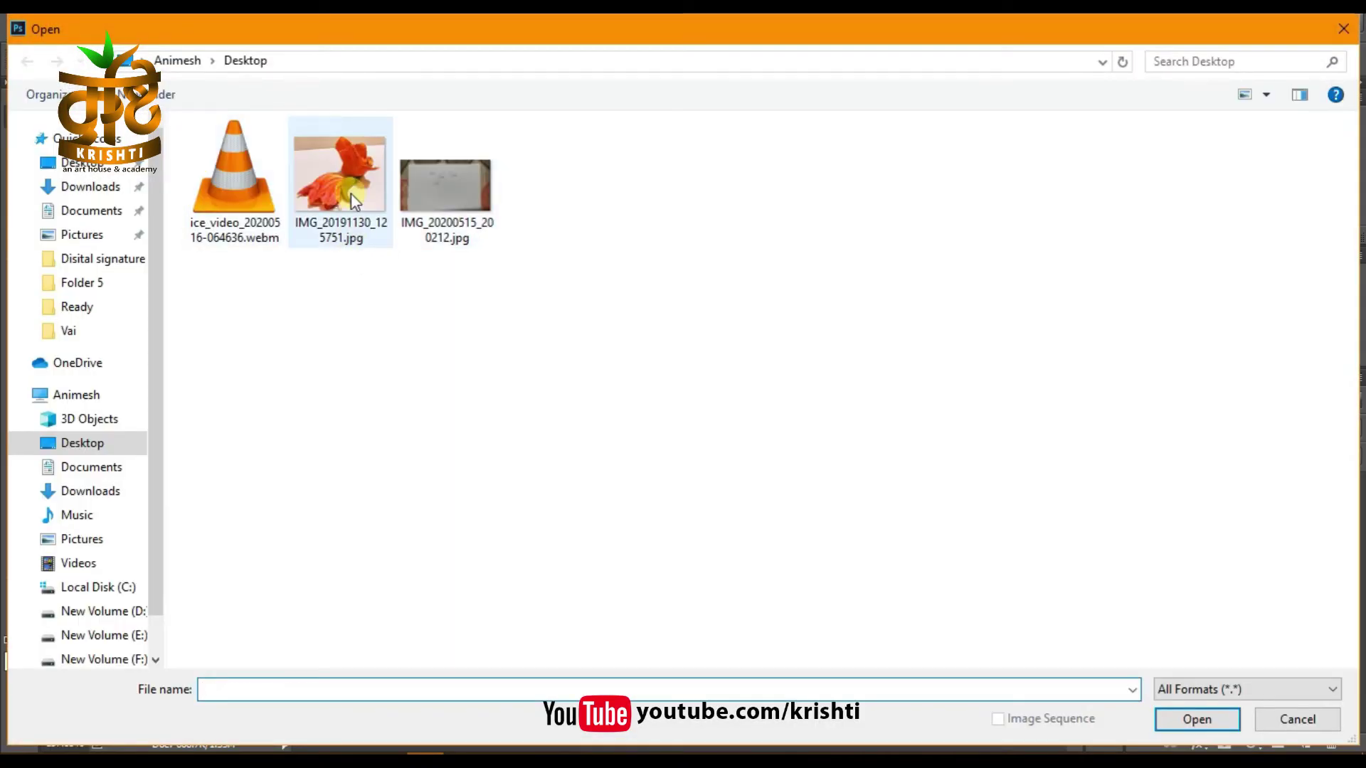
{"action": "left_click", "coordinate": [1197, 719]}
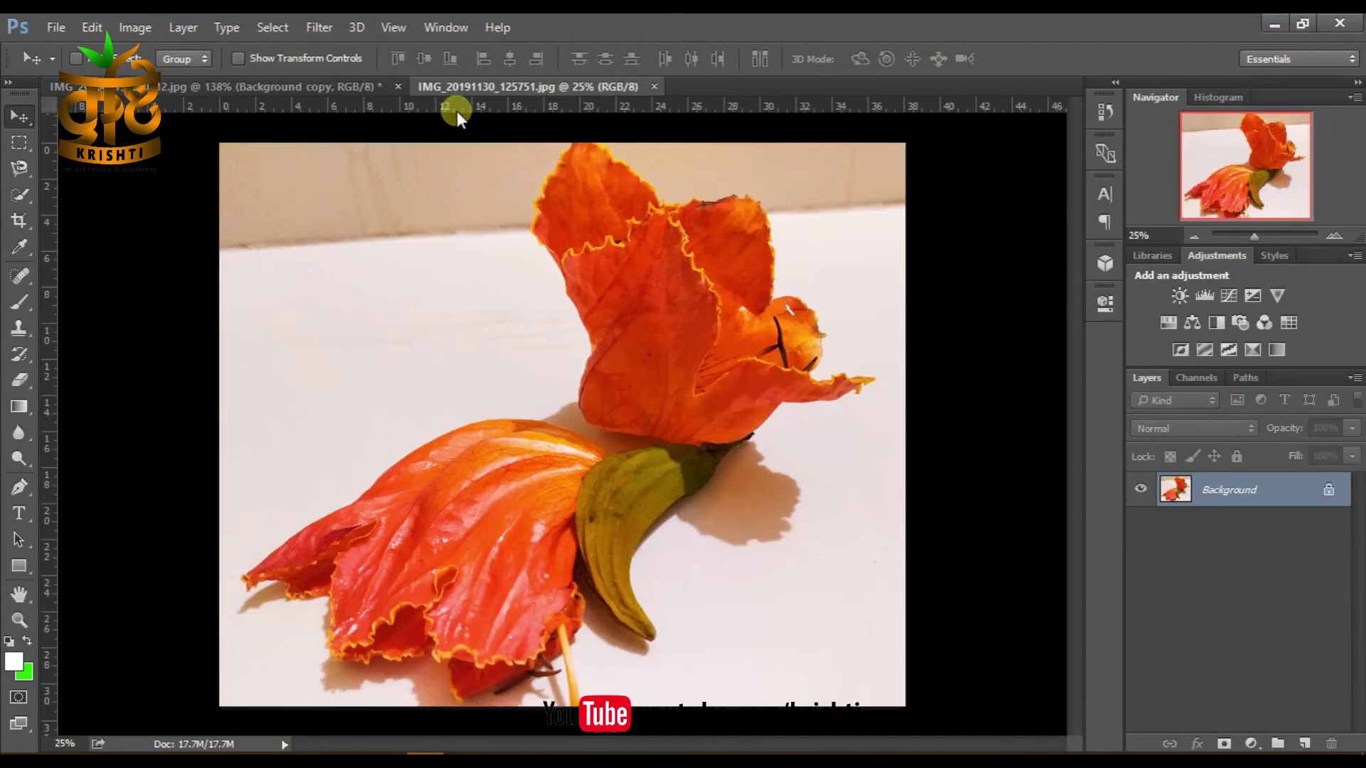
{"action": "left_click", "coordinate": [240, 87]}
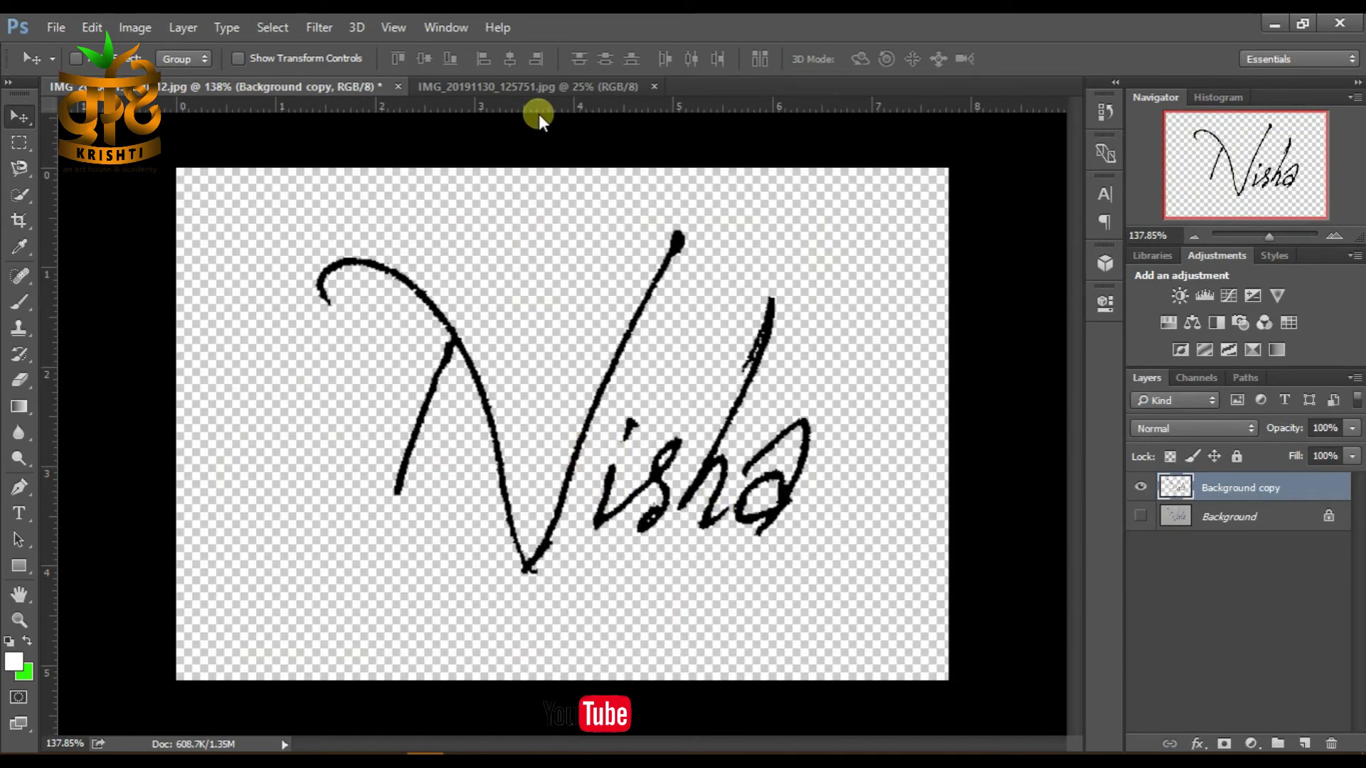
{"action": "left_click", "coordinate": [531, 85]}
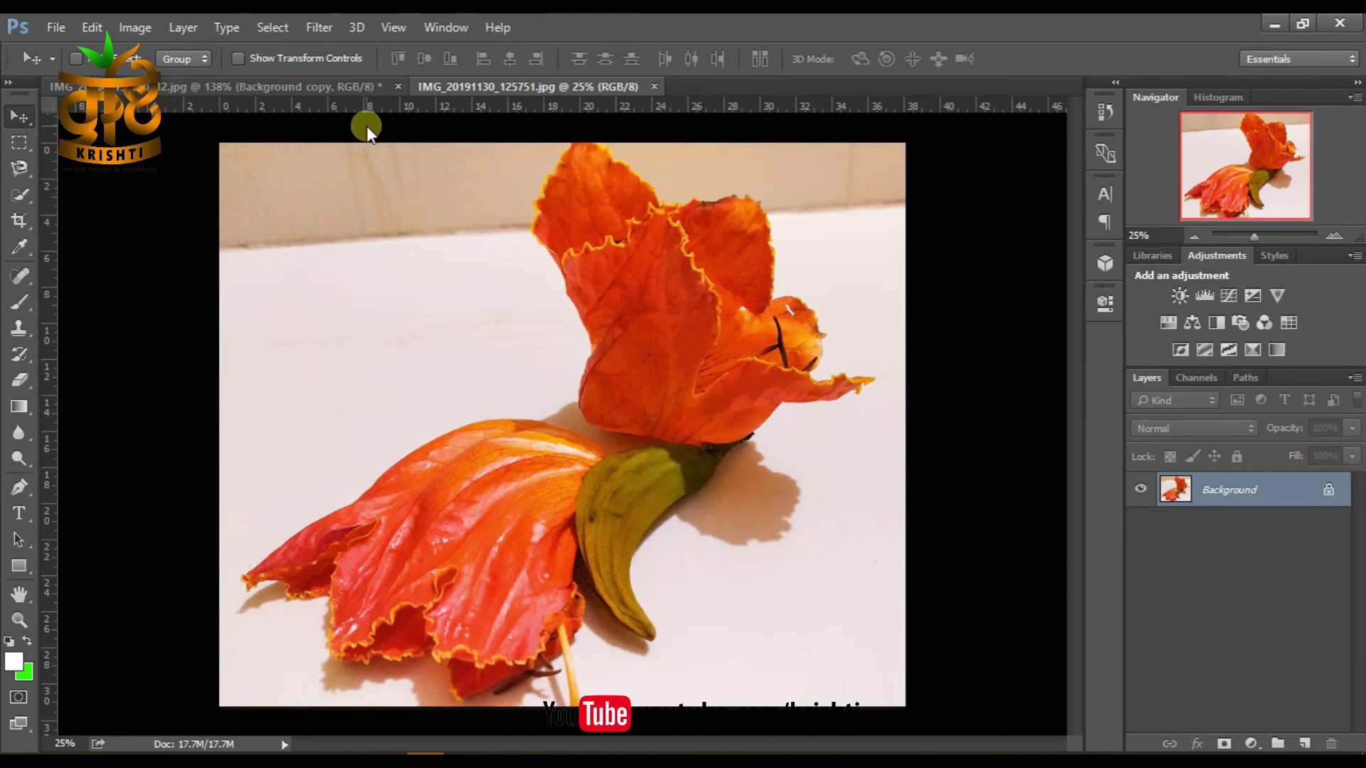
{"action": "left_click", "coordinate": [254, 84]}
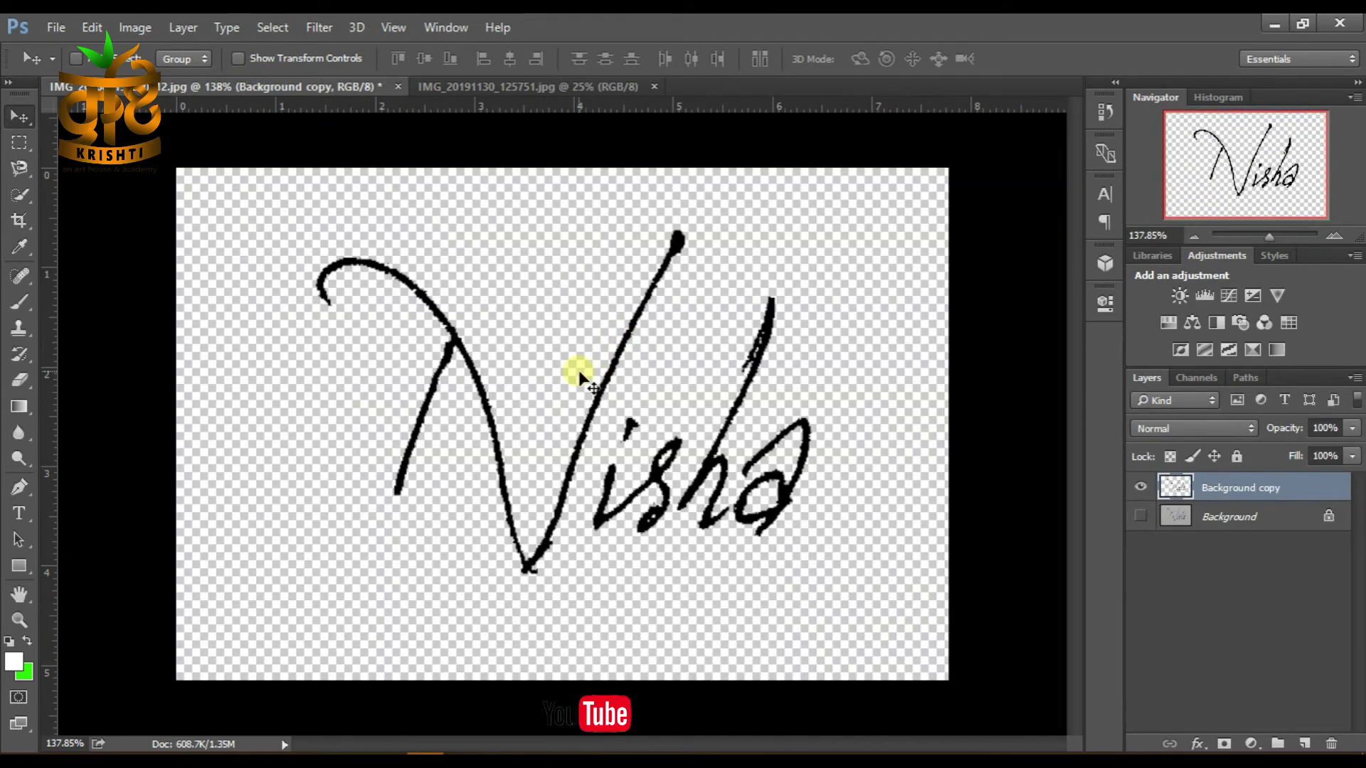
Step: Drag the signature layer into the flower photo's lower-right corner and check its edge spacing
{"action": "mouse_move", "coordinate": [593, 402]}
{"action": "left_mouse_down"}
{"action": "mouse_move", "coordinate": [534, 203]}
{"action": "mouse_move", "coordinate": [552, 409]}
{"action": "mouse_move", "coordinate": [491, 514]}
{"action": "mouse_move", "coordinate": [612, 566]}
{"action": "mouse_move", "coordinate": [829, 695]}
{"action": "mouse_move", "coordinate": [848, 675]}
{"action": "left_mouse_up"}
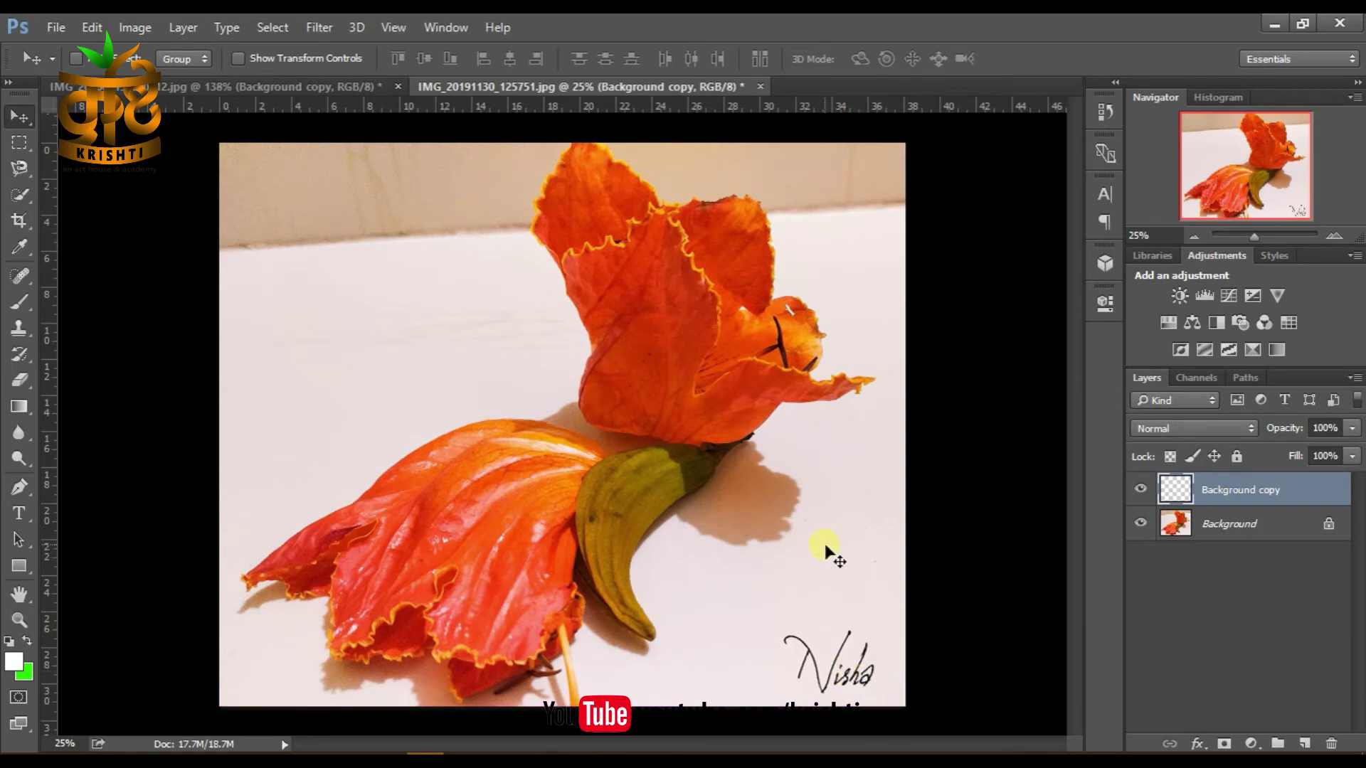
{"action": "key", "text": "ctrl"}
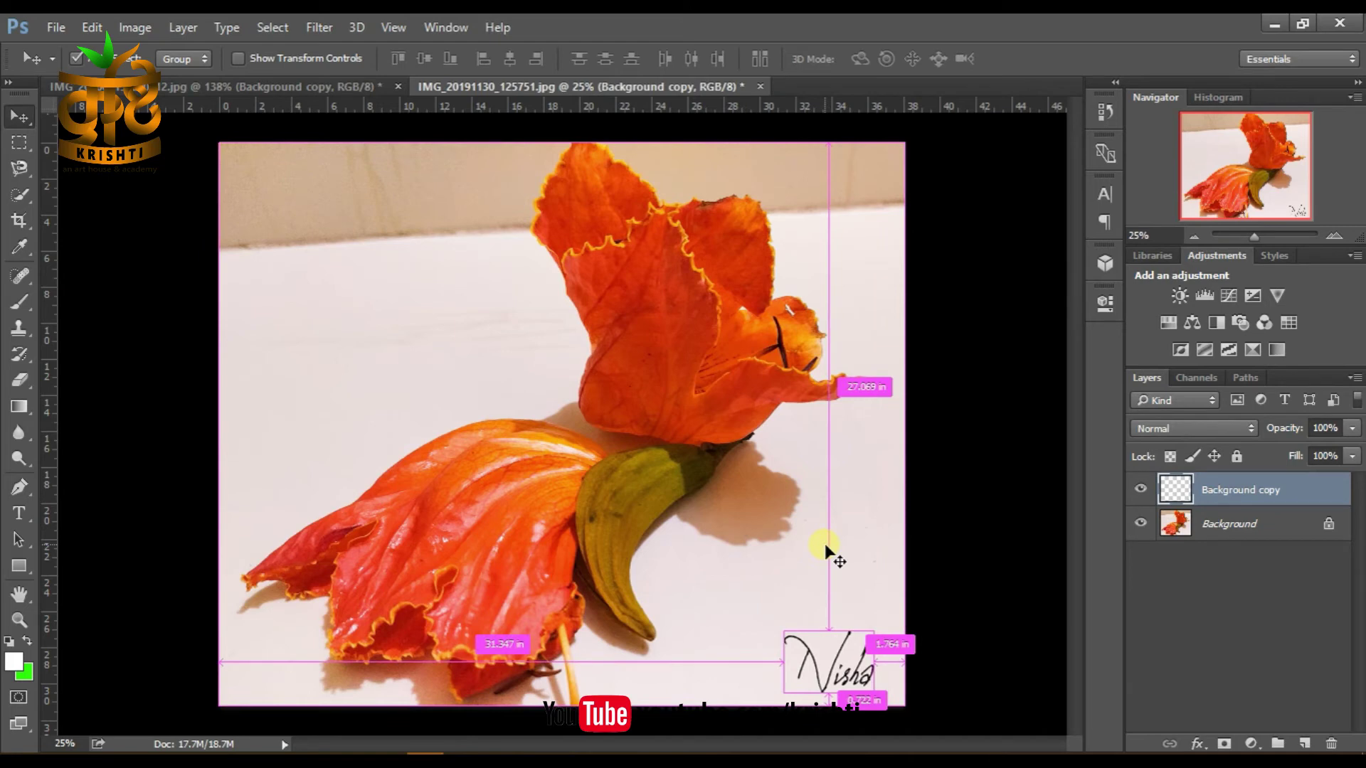
{"action": "key", "text": "ctrl+y"}
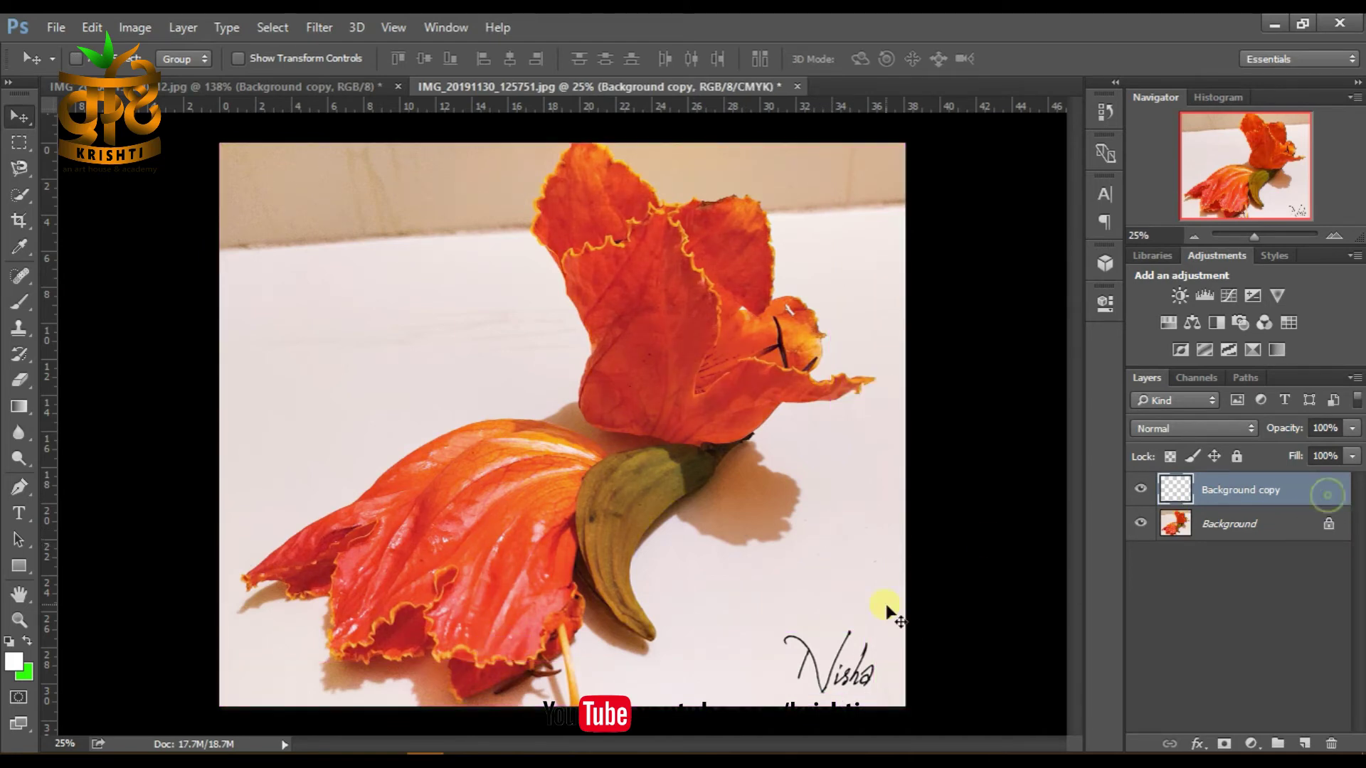
{"action": "key", "text": "ctrl"}
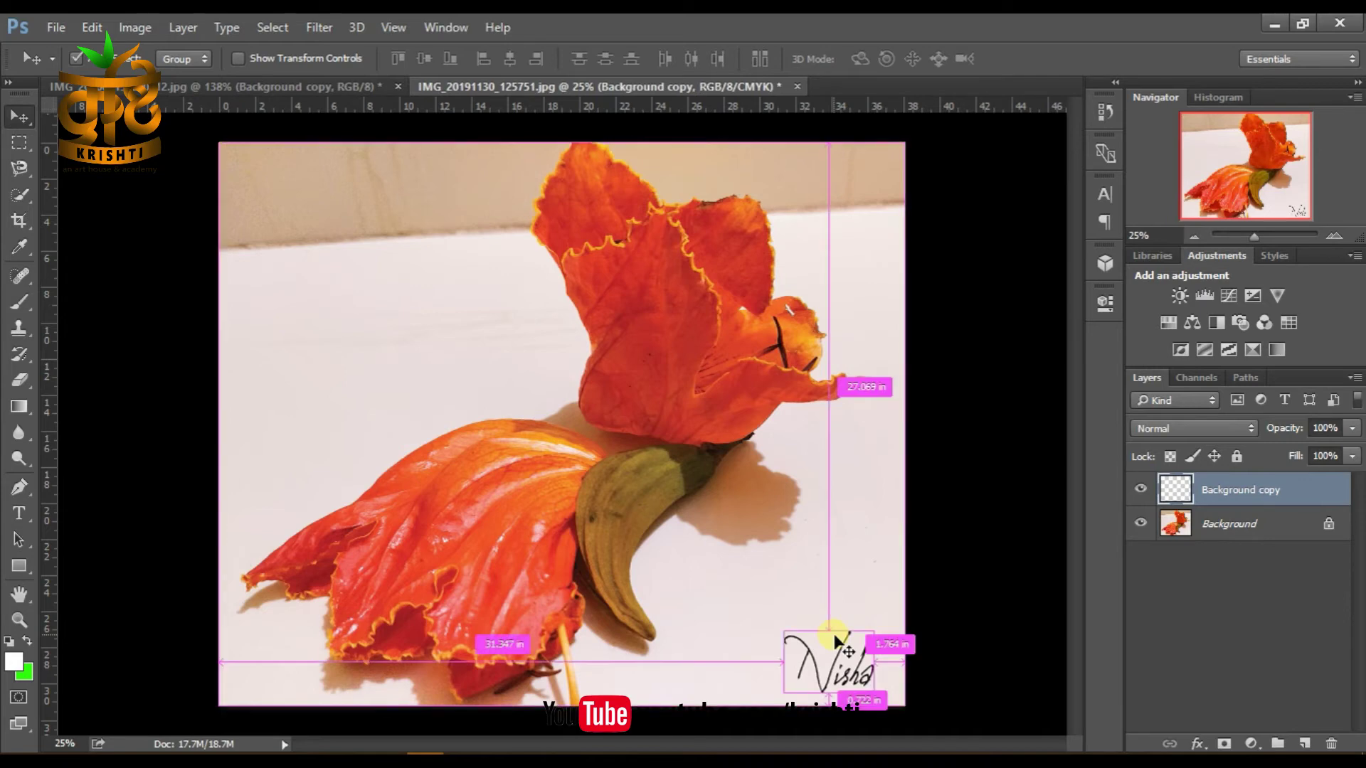
Step: Scale the Nisha signature to about three-quarters size and move it onto the upper orange petal
{"action": "key", "text": "ctrl+t"}
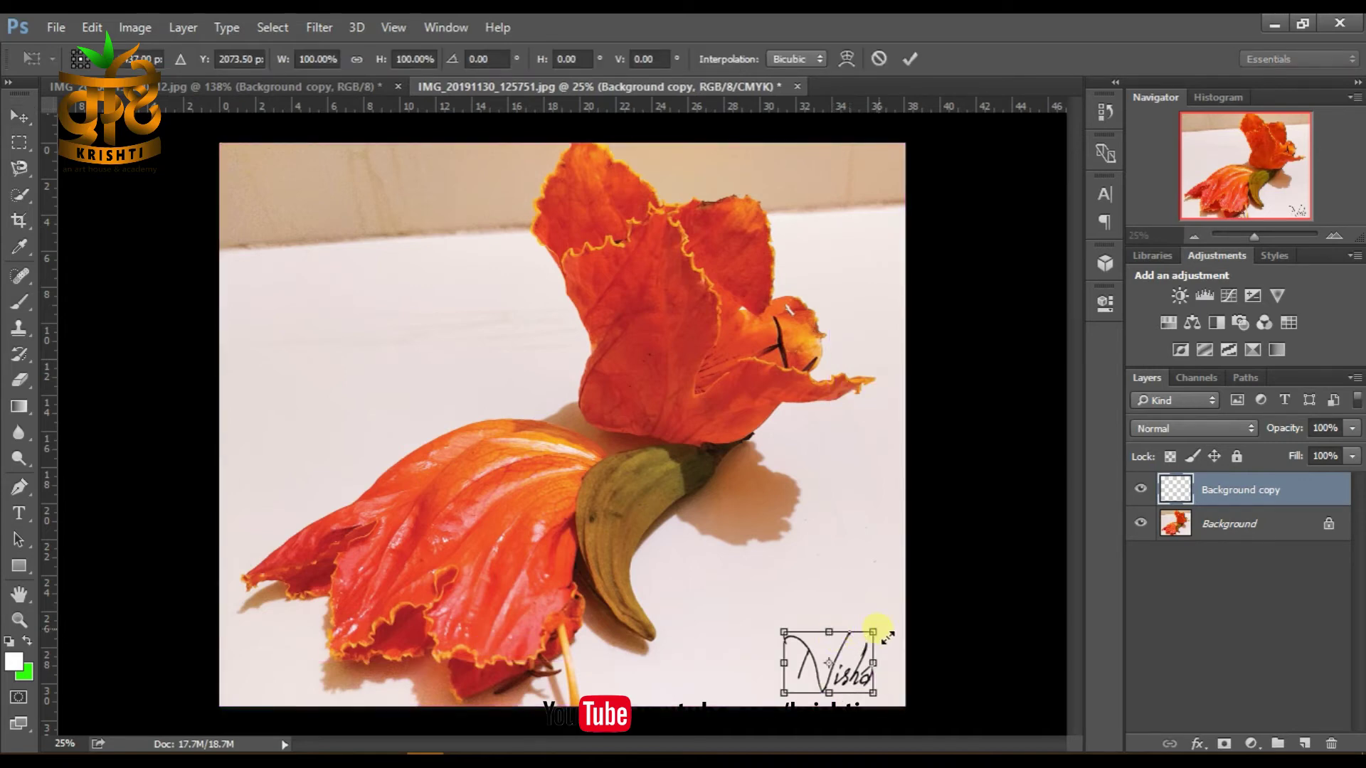
{"action": "left_click_drag", "start_coordinate": [874, 631], "coordinate": [851, 647]}
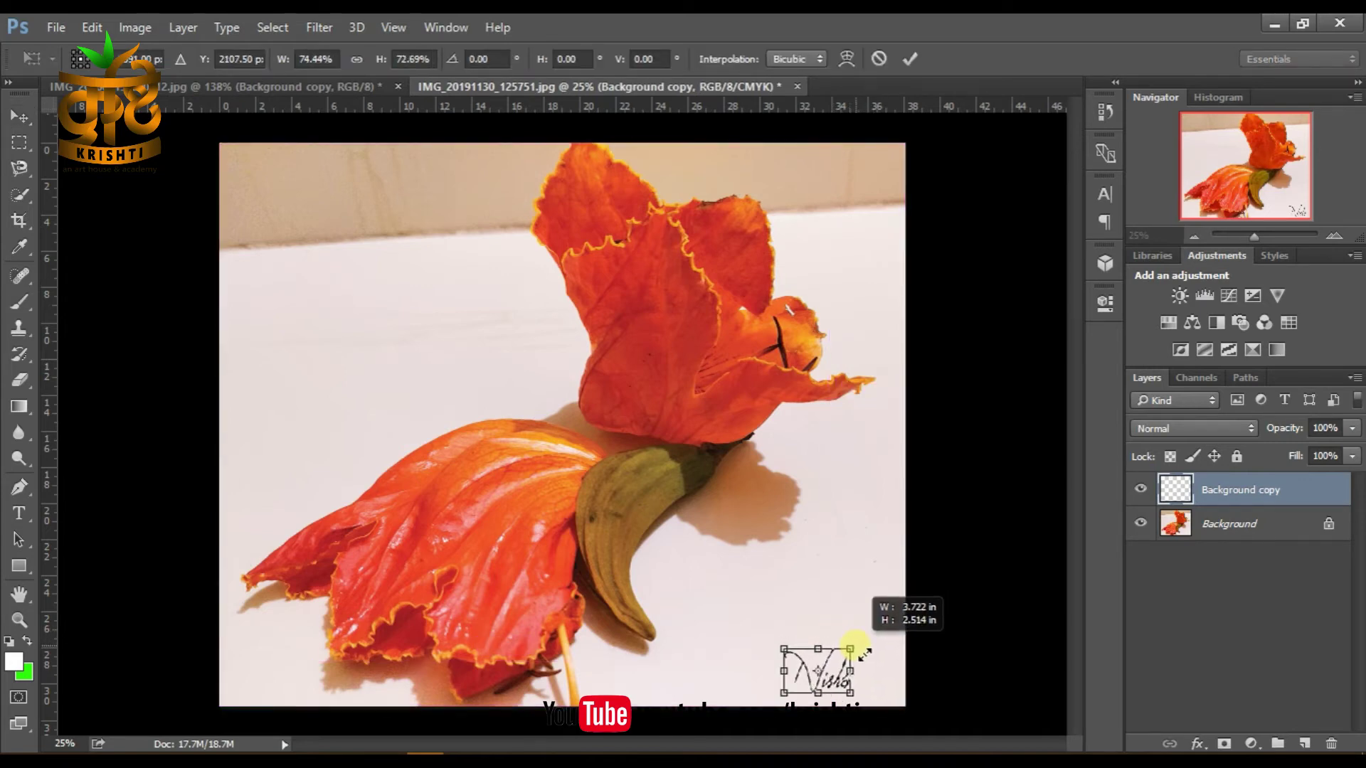
{"action": "left_click", "coordinate": [907, 65]}
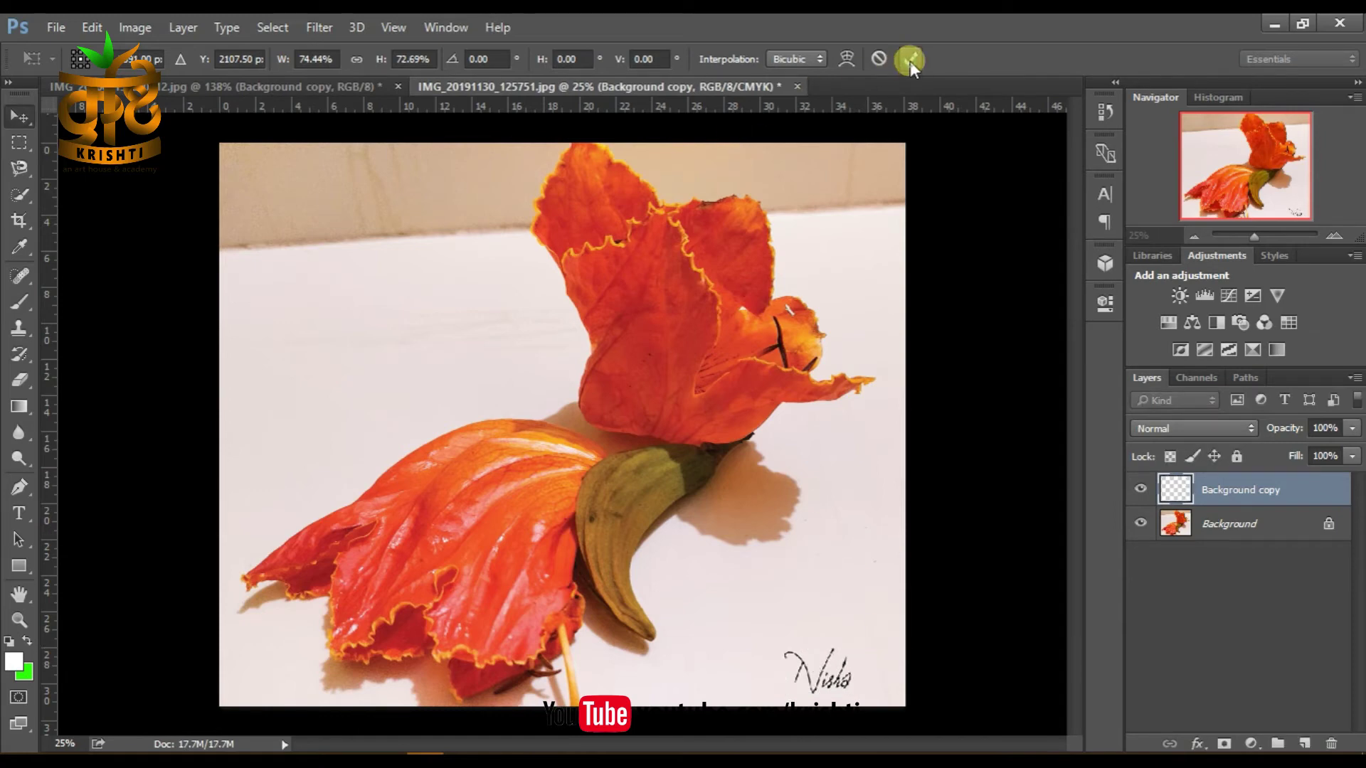
{"action": "mouse_move", "coordinate": [825, 679]}
{"action": "left_mouse_down"}
{"action": "mouse_move", "coordinate": [846, 679]}
{"action": "mouse_move", "coordinate": [643, 562]}
{"action": "mouse_move", "coordinate": [694, 498]}
{"action": "mouse_move", "coordinate": [741, 509]}
{"action": "mouse_move", "coordinate": [634, 498]}
{"action": "mouse_move", "coordinate": [644, 377]}
{"action": "mouse_move", "coordinate": [644, 395]}
{"action": "left_mouse_up"}
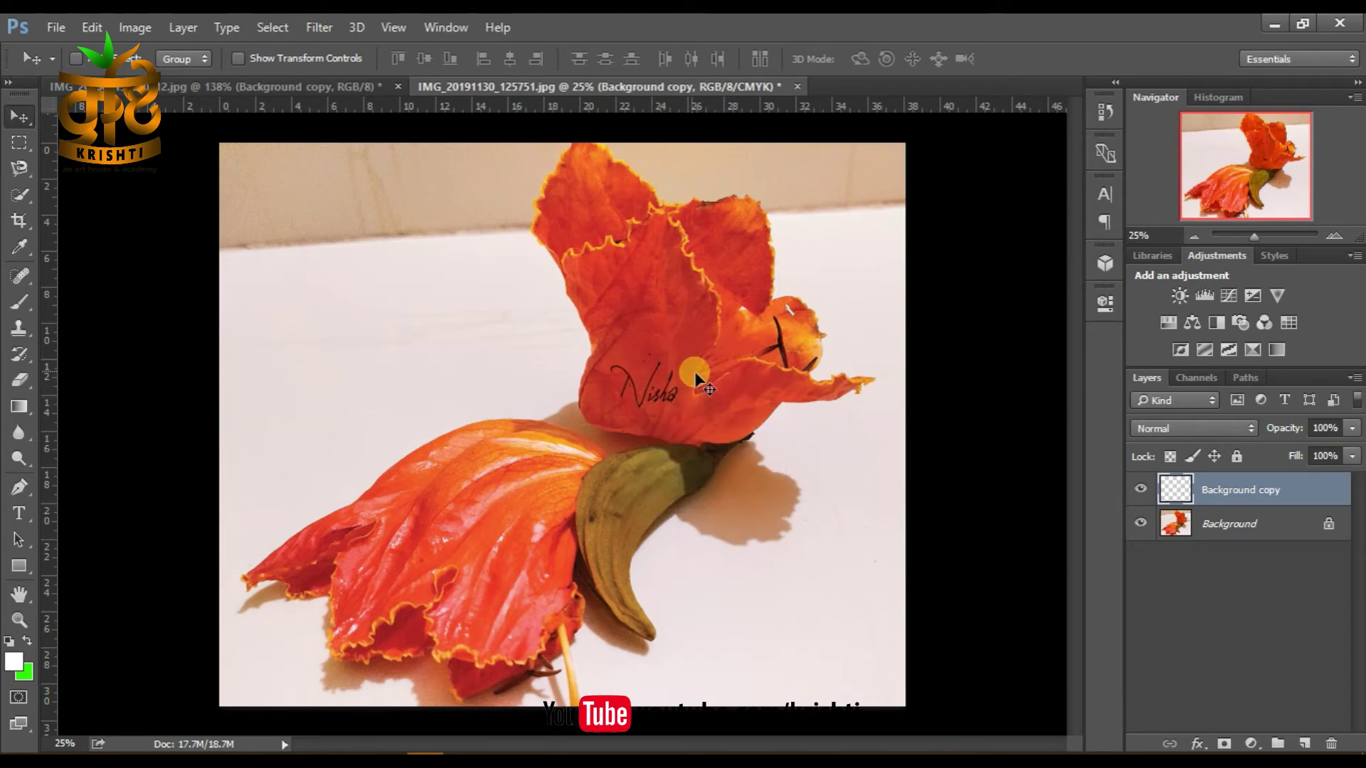
Step: Nudge the signature on the upper petal and lower its layer opacity to 56%
{"action": "scroll", "coordinate": [674, 377], "scroll_direction": "up", "scroll_amount": 2}
{"action": "scroll", "coordinate": [672, 373], "scroll_direction": "up", "scroll_amount": 2}
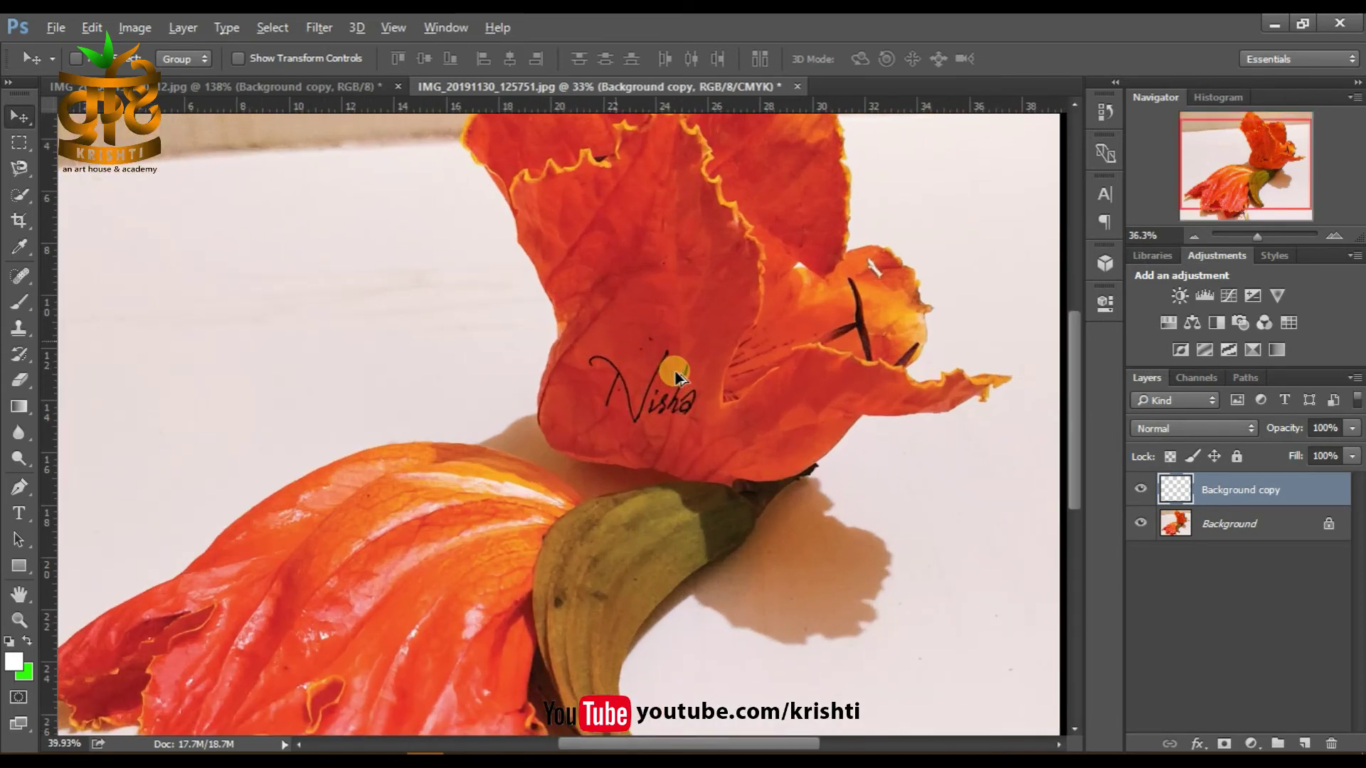
{"action": "left_click_drag", "start_coordinate": [670, 373], "coordinate": [654, 409]}
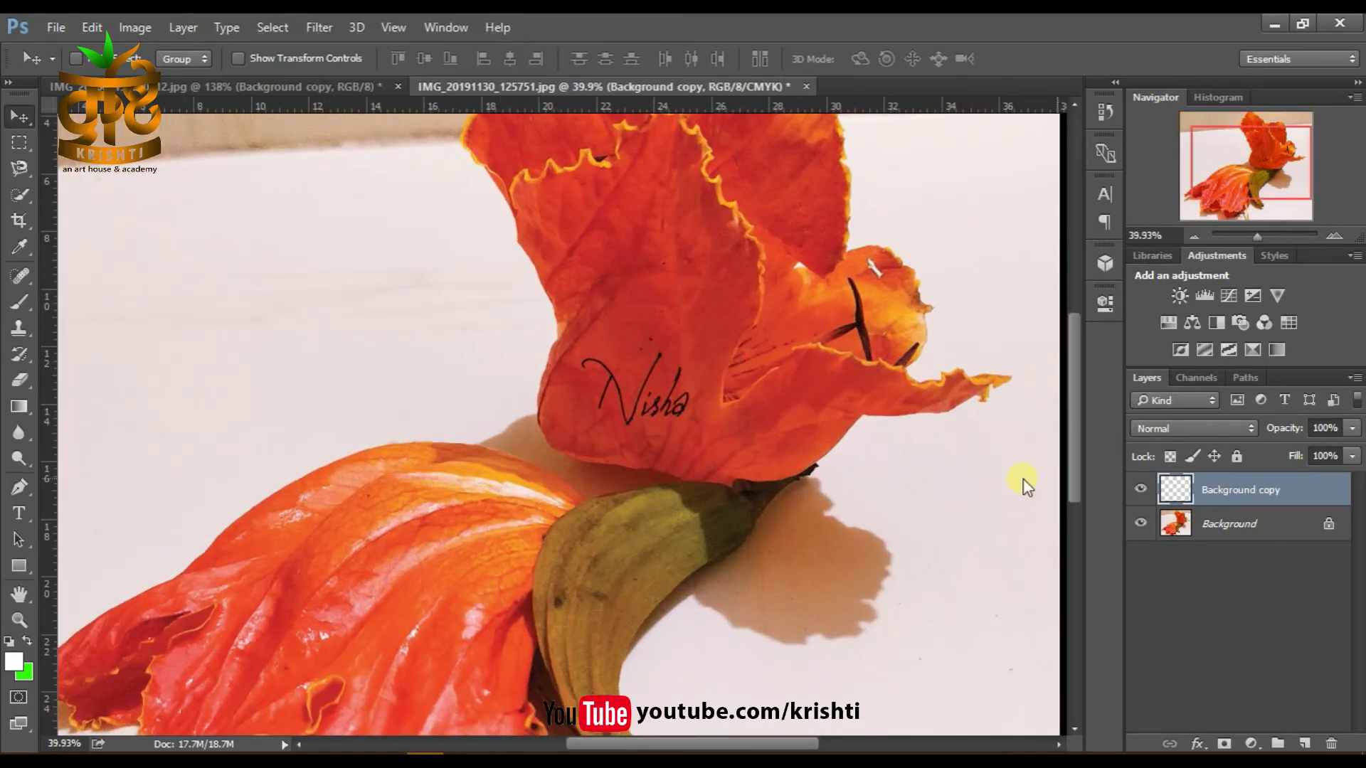
{"action": "left_click", "coordinate": [1351, 429]}
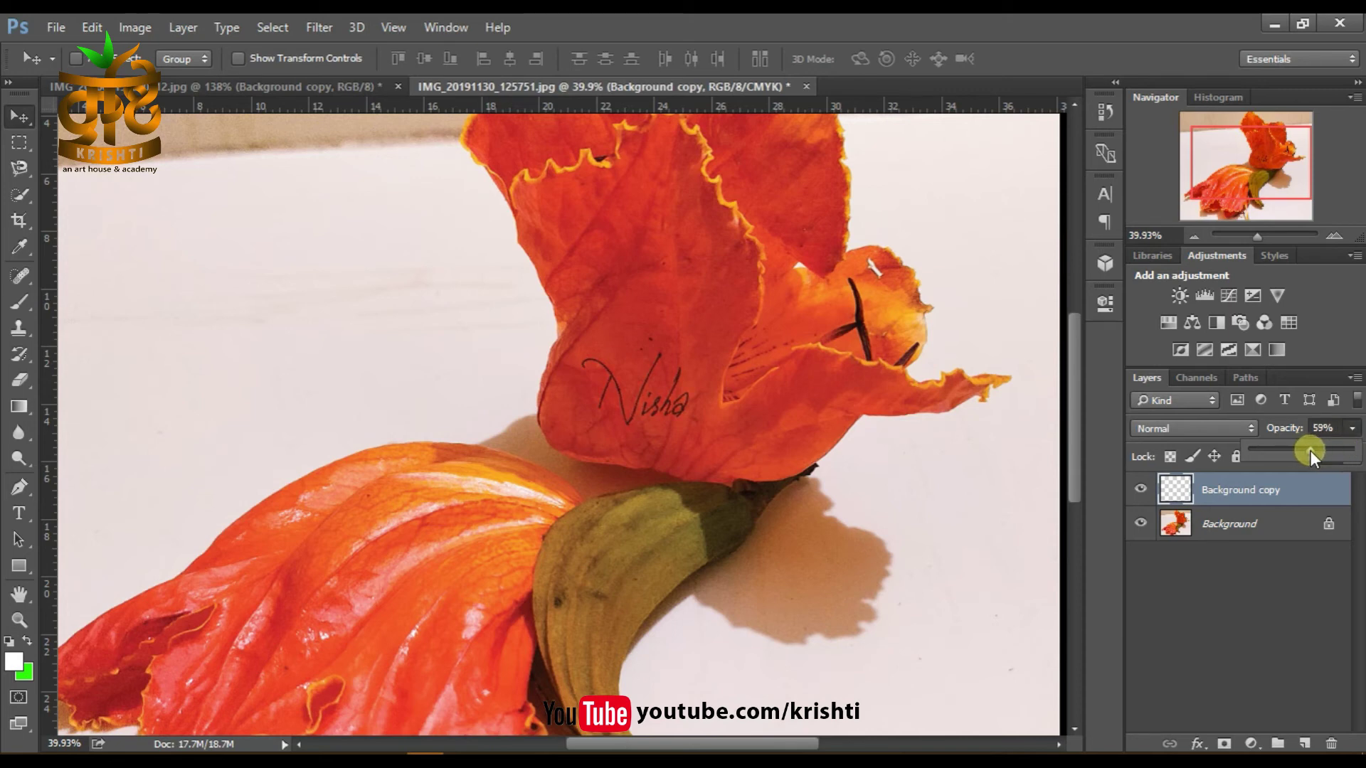
{"action": "mouse_move", "coordinate": [626, 430]}
{"action": "left_mouse_down"}
{"action": "mouse_move", "coordinate": [669, 401]}
{"action": "mouse_move", "coordinate": [662, 416]}
{"action": "left_mouse_up"}
Step: Move the signature, bring the signature document forward, and dismiss the File menu unused
{"action": "scroll", "coordinate": [661, 416], "scroll_direction": "down", "scroll_amount": 2}
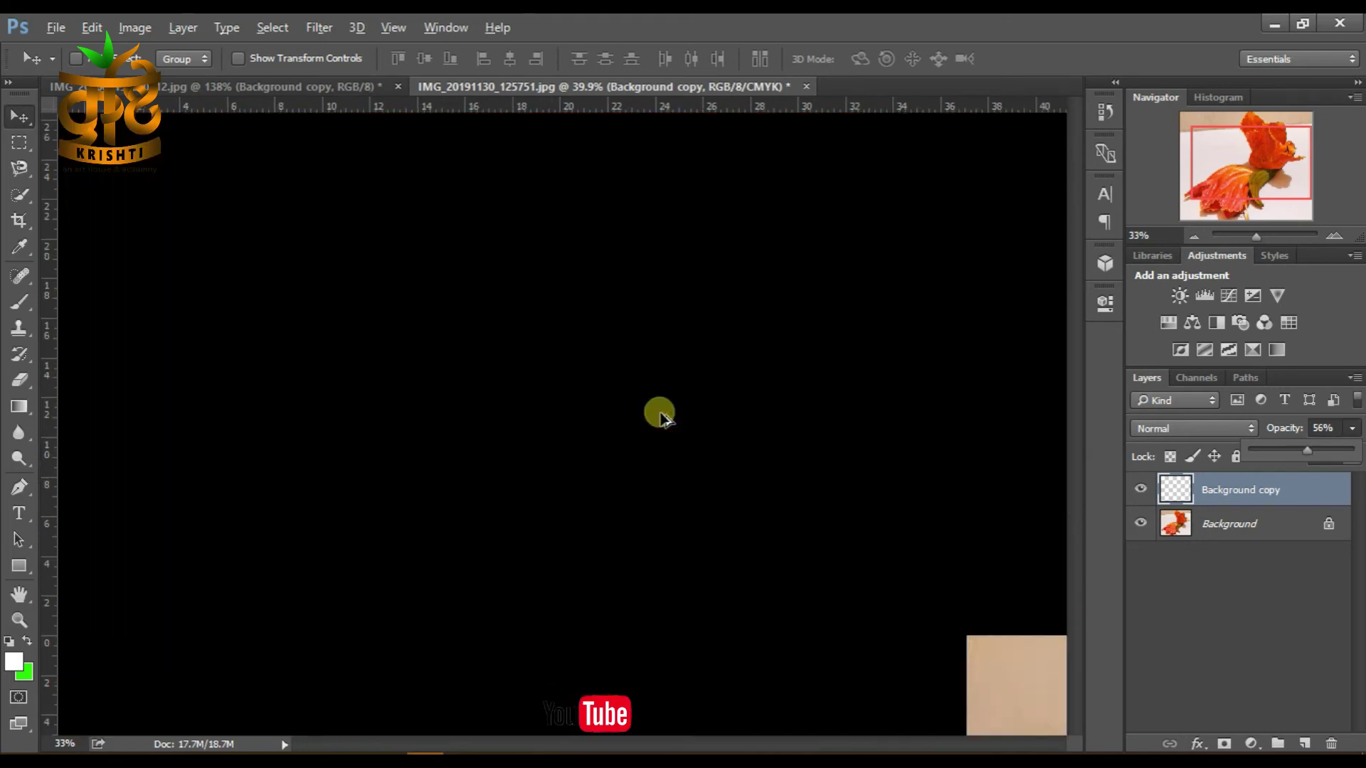
{"action": "mouse_move", "coordinate": [696, 480]}
{"action": "left_mouse_down"}
{"action": "mouse_move", "coordinate": [644, 406]}
{"action": "mouse_move", "coordinate": [632, 417]}
{"action": "left_mouse_up"}
{"action": "mouse_move", "coordinate": [512, 167]}
{"action": "left_mouse_down"}
{"action": "mouse_move", "coordinate": [283, 87]}
{"action": "mouse_move", "coordinate": [379, 160]}
{"action": "mouse_move", "coordinate": [590, 513]}
{"action": "left_mouse_up"}
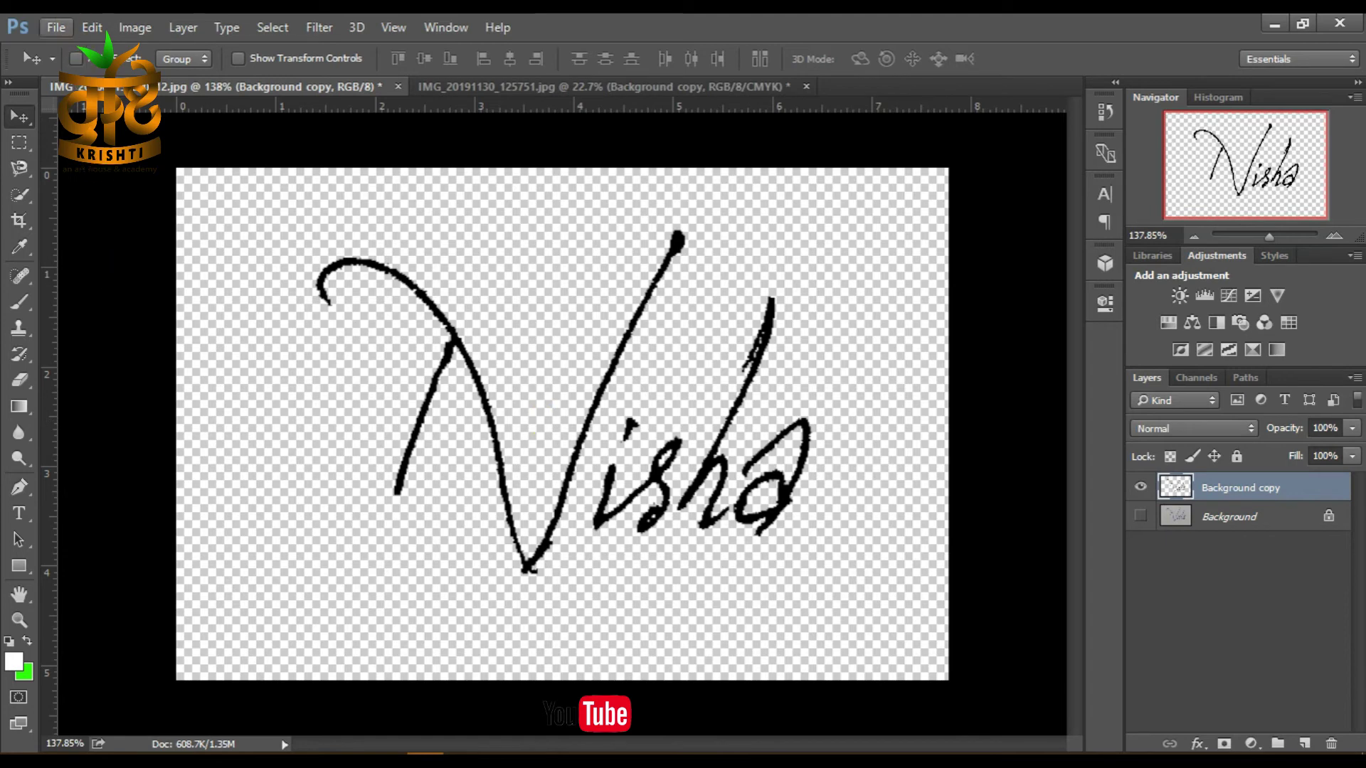
{"action": "left_click", "coordinate": [56, 27]}
{"action": "left_click", "coordinate": [592, 222]}
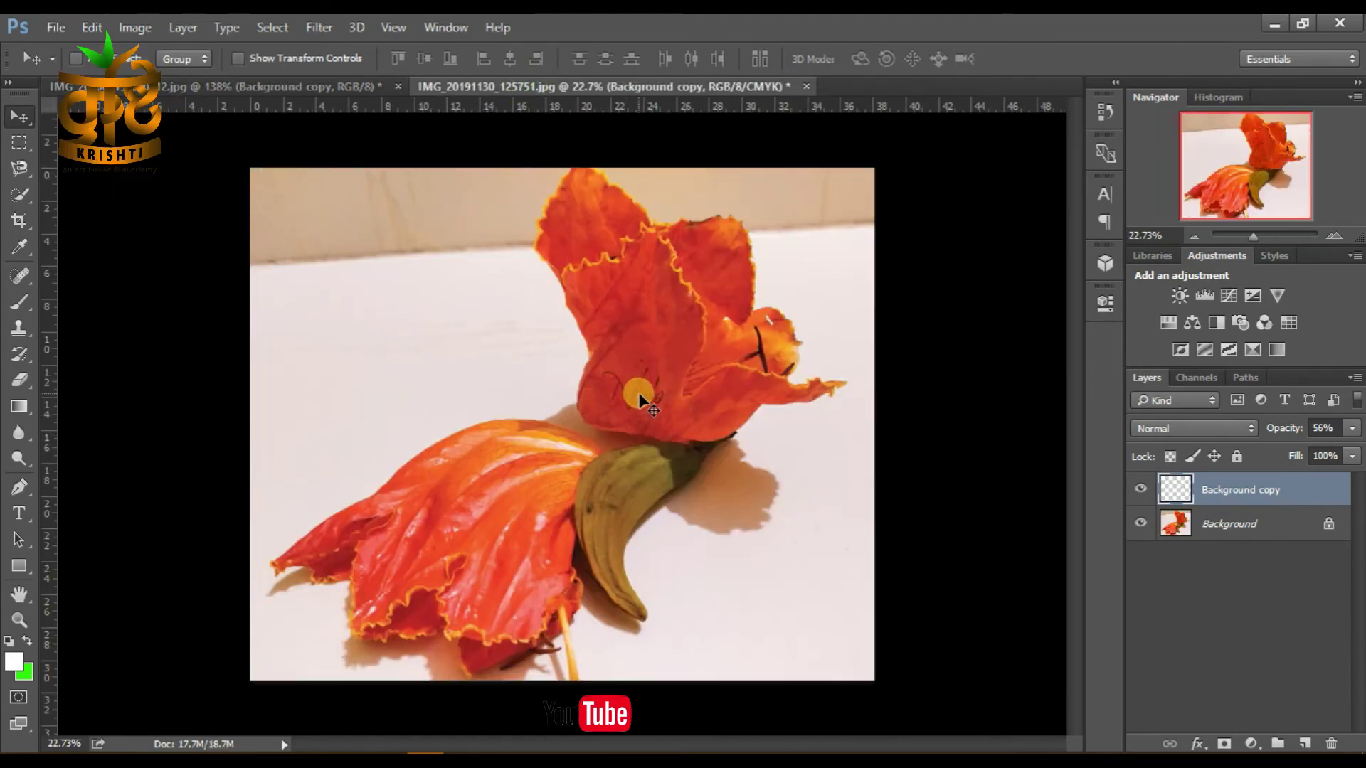
Step: Close the flower photo document without saving its changes
{"action": "left_click_drag", "start_coordinate": [507, 141], "coordinate": [640, 391]}
{"action": "left_click", "coordinate": [807, 86]}
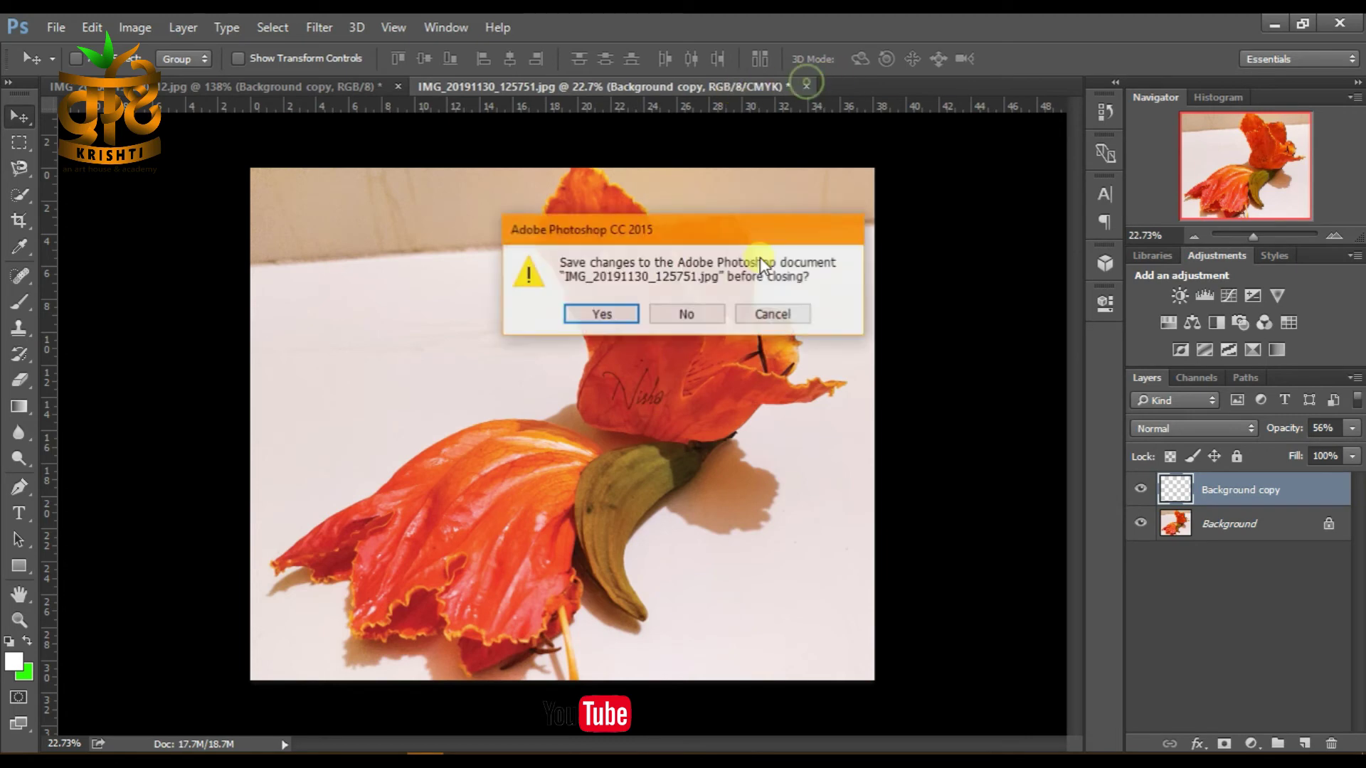
{"action": "left_click", "coordinate": [677, 311]}
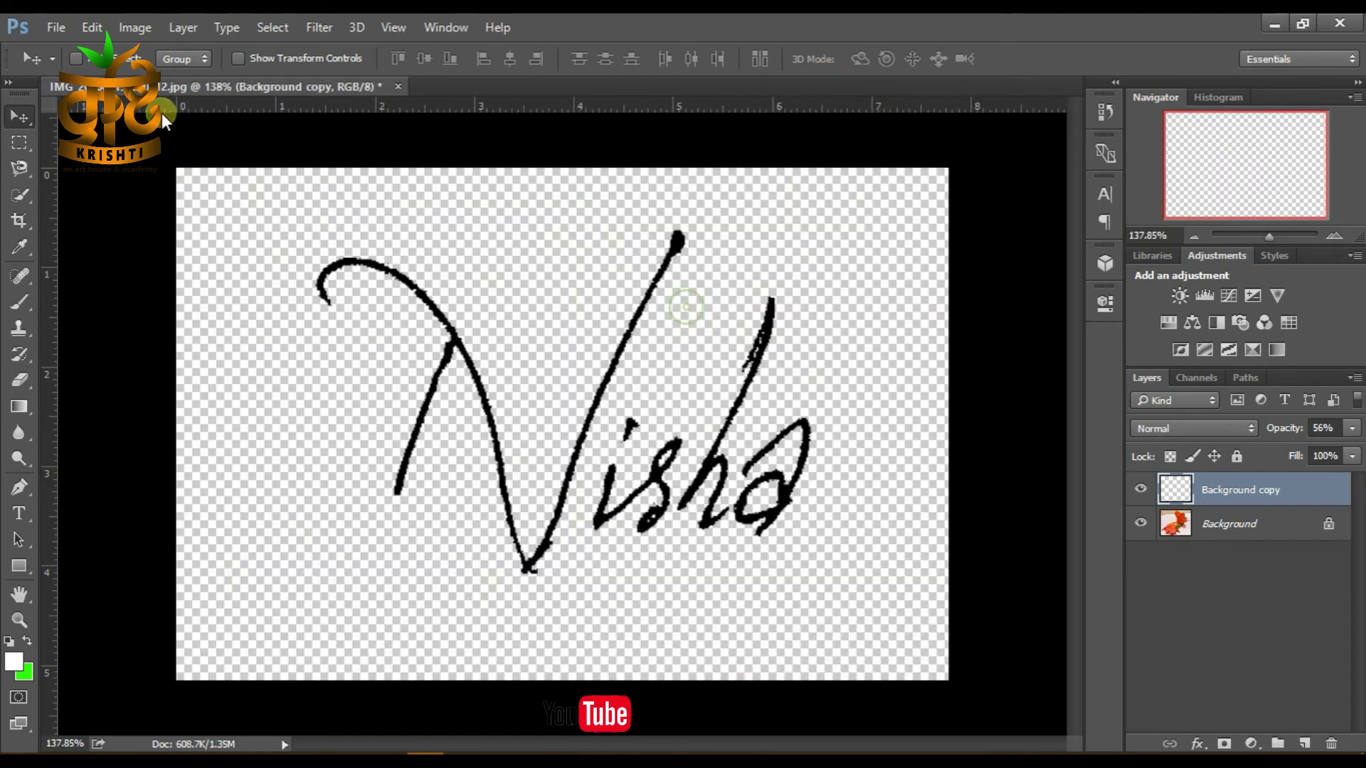
Step: Save the signature document as a PNG named 'Nisha', accepting the default PNG options
{"action": "left_click", "coordinate": [57, 27]}
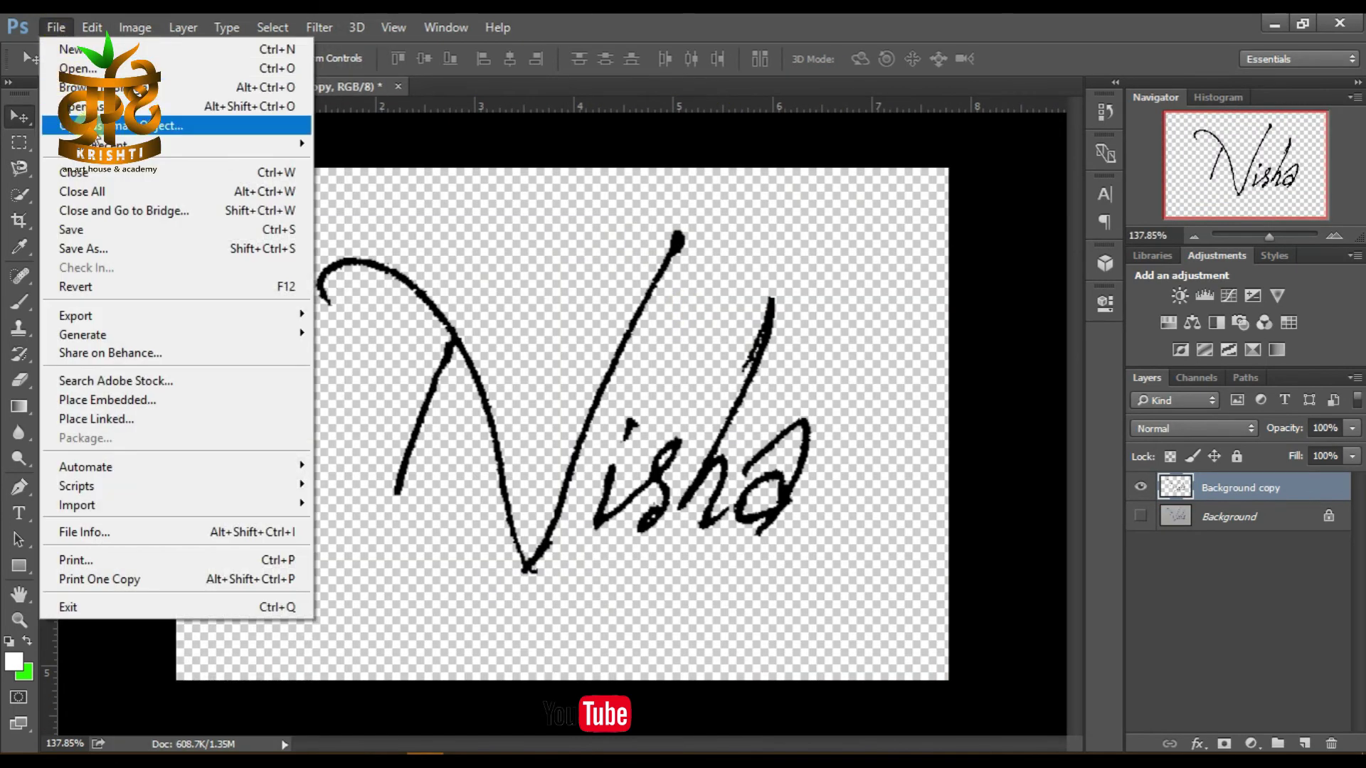
{"action": "left_click", "coordinate": [119, 229]}
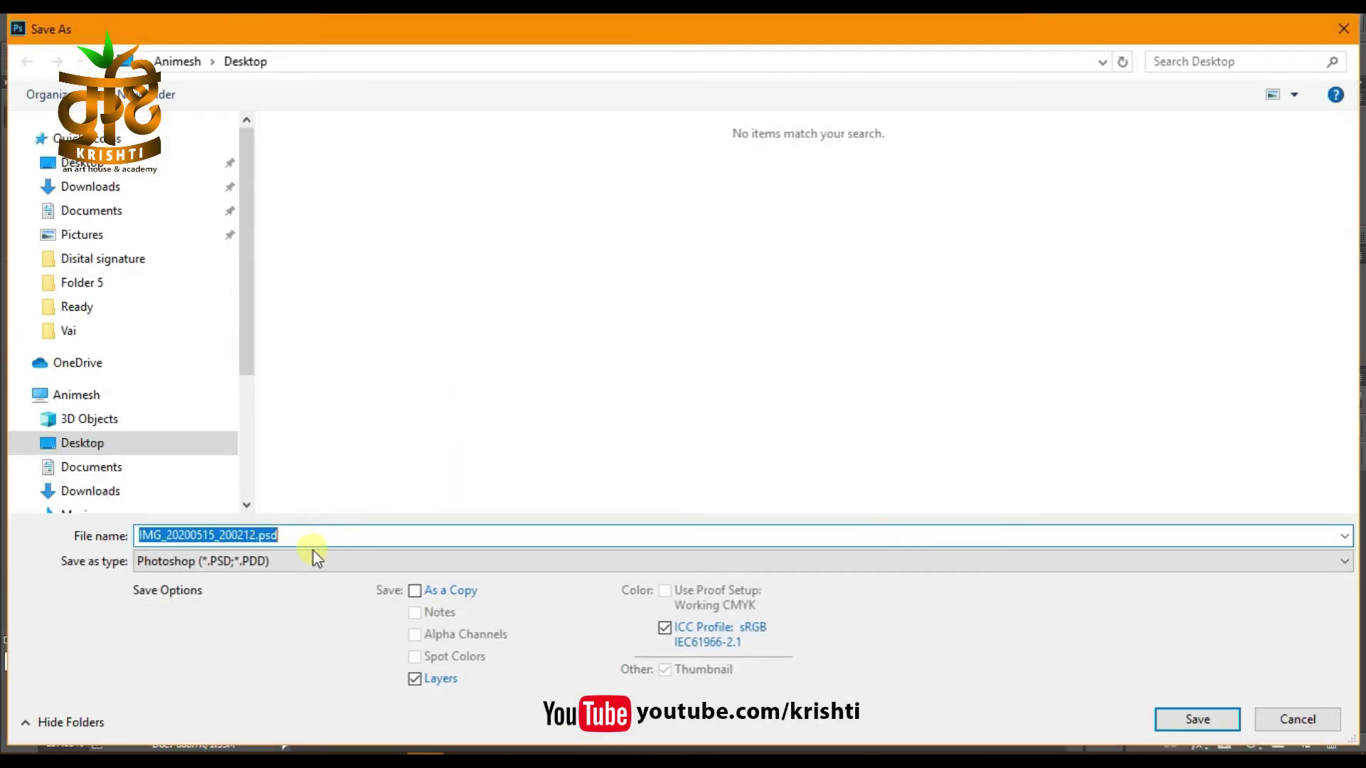
{"action": "left_click", "coordinate": [294, 562]}
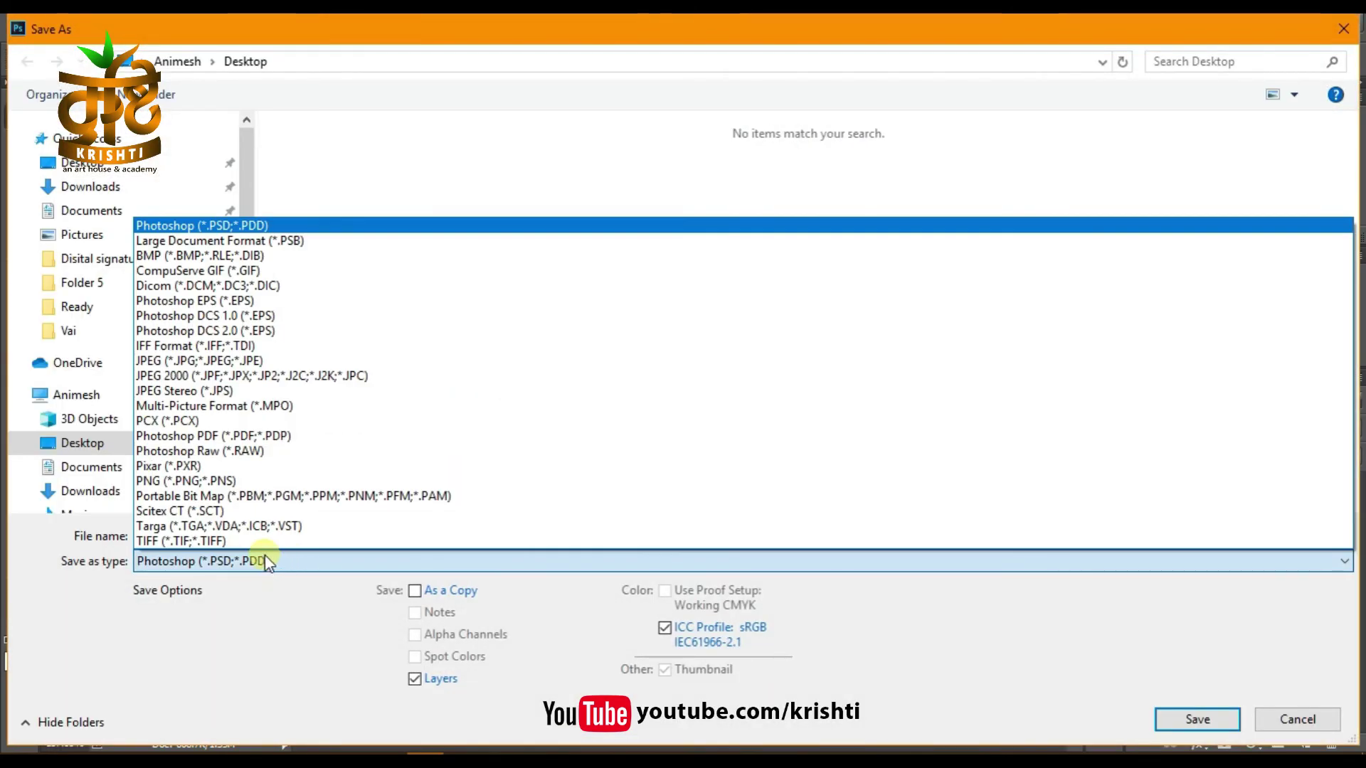
{"action": "left_click", "coordinate": [175, 482]}
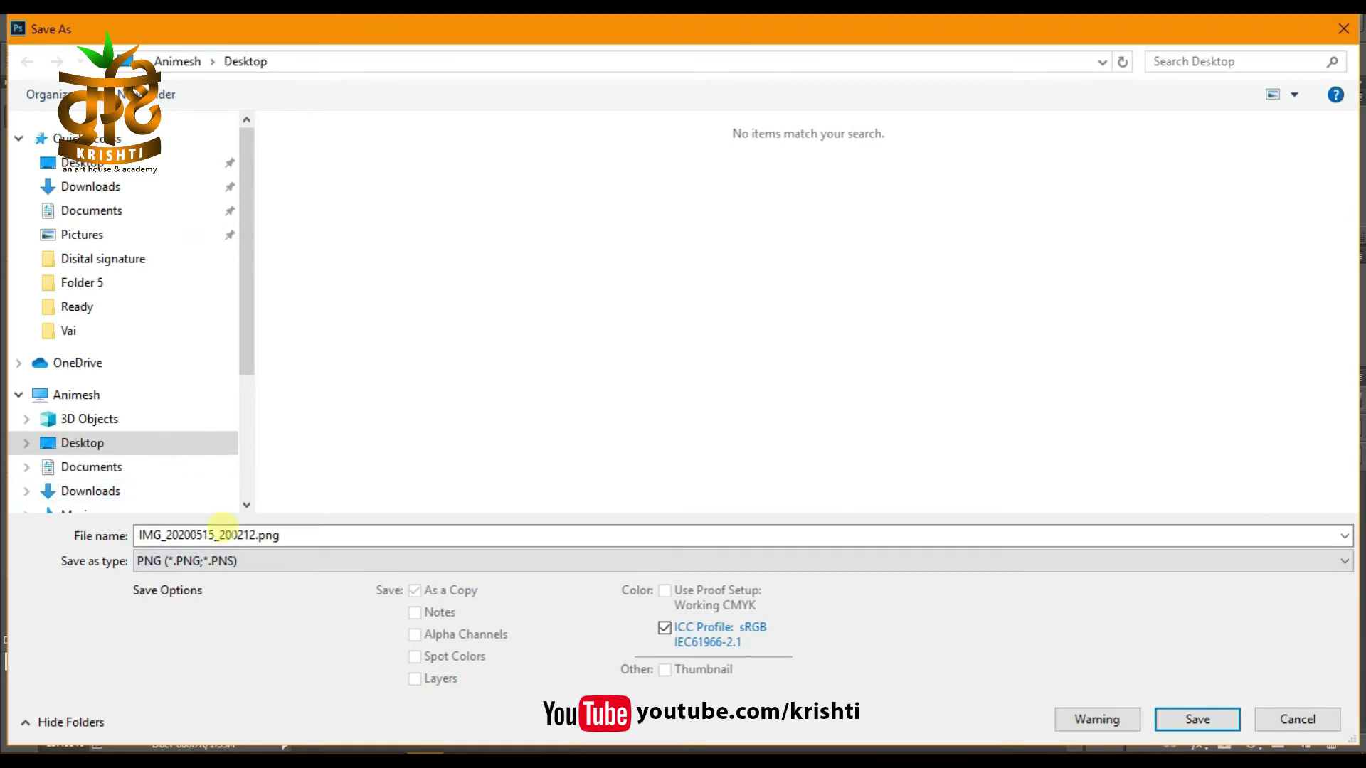
{"action": "left_click", "coordinate": [253, 537]}
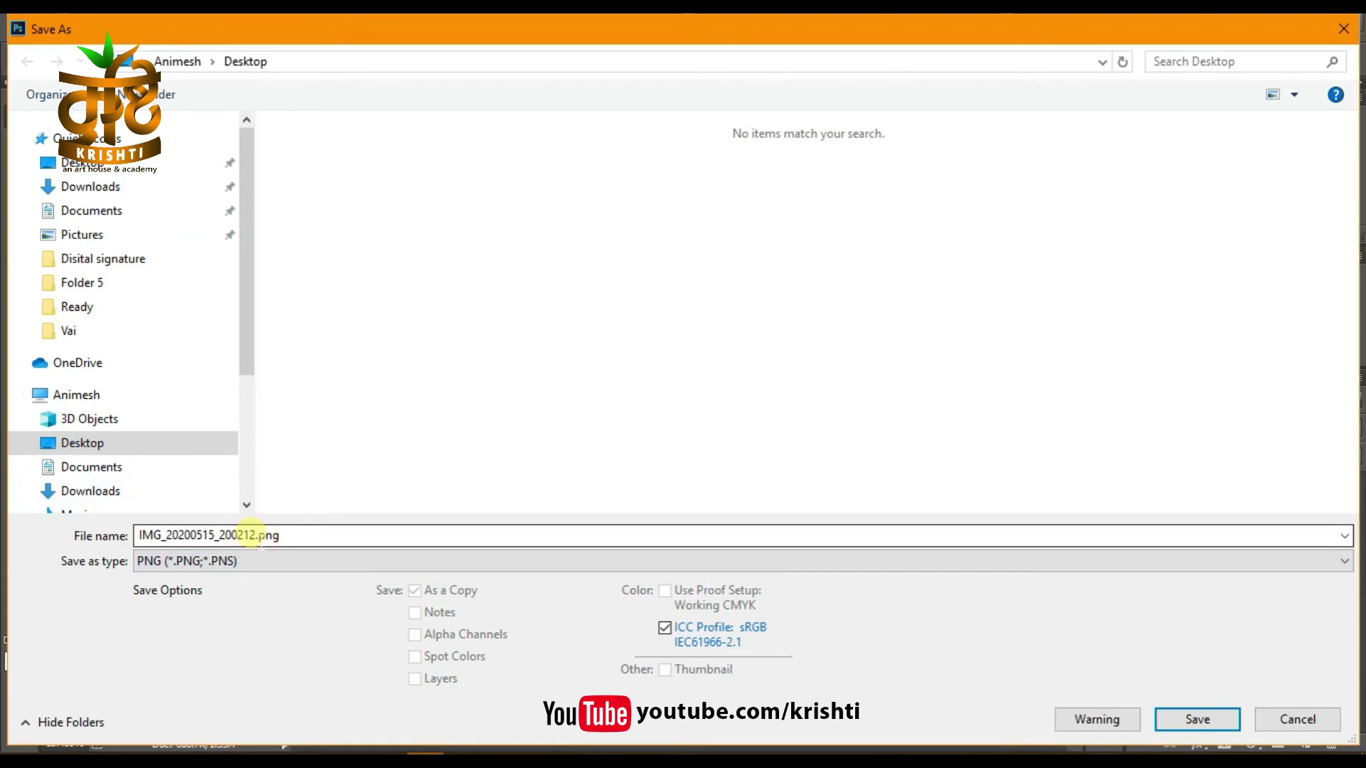
{"action": "double_click", "coordinate": [253, 535]}
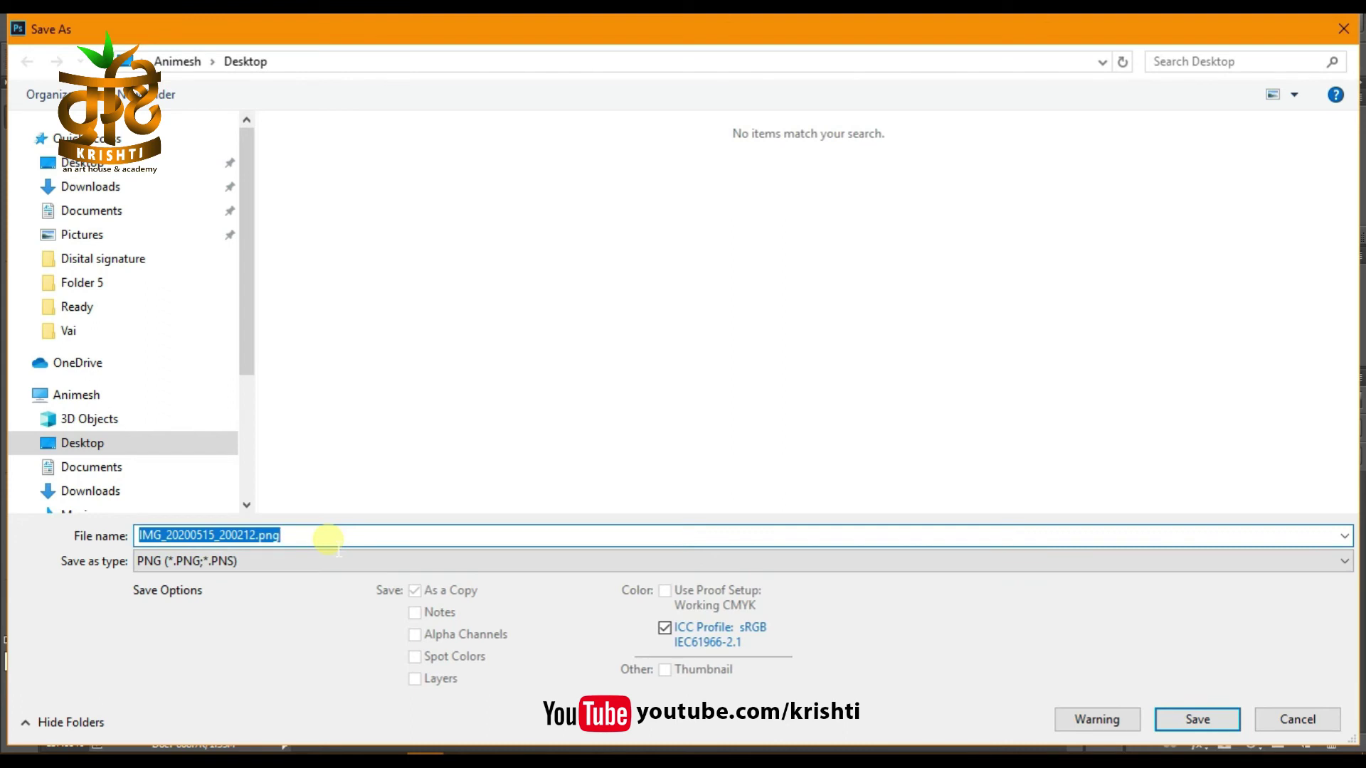
{"action": "type", "text": "Ni"}
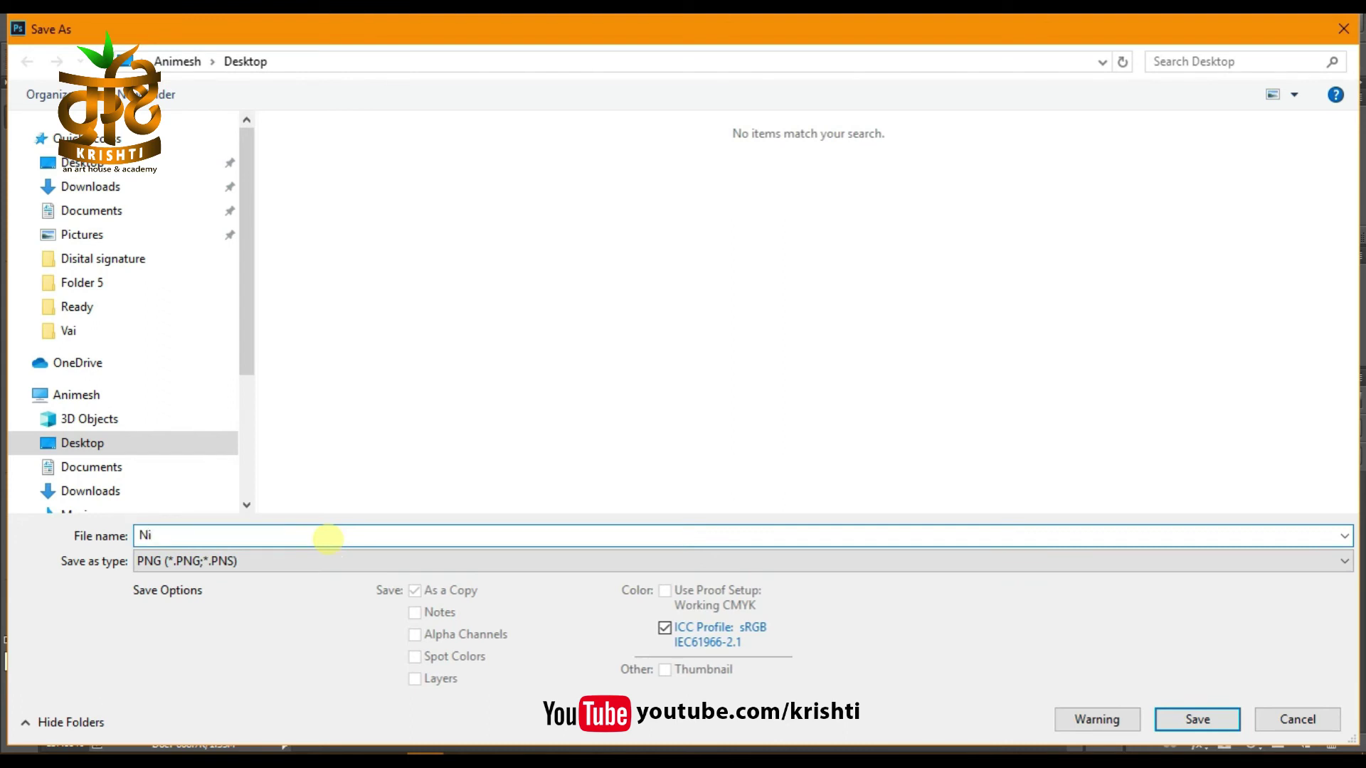
{"action": "type", "text": "s"}
{"action": "type", "text": "ha"}
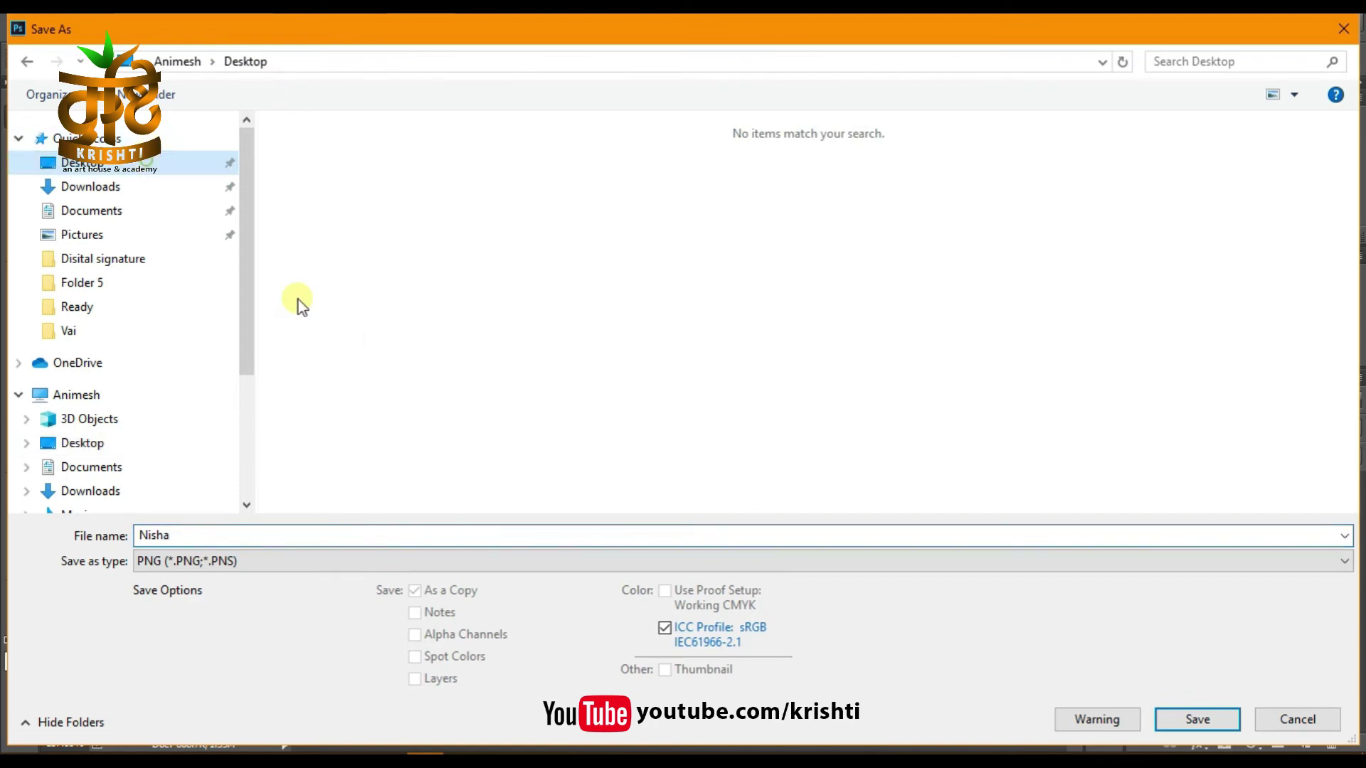
{"action": "left_click", "coordinate": [1197, 719]}
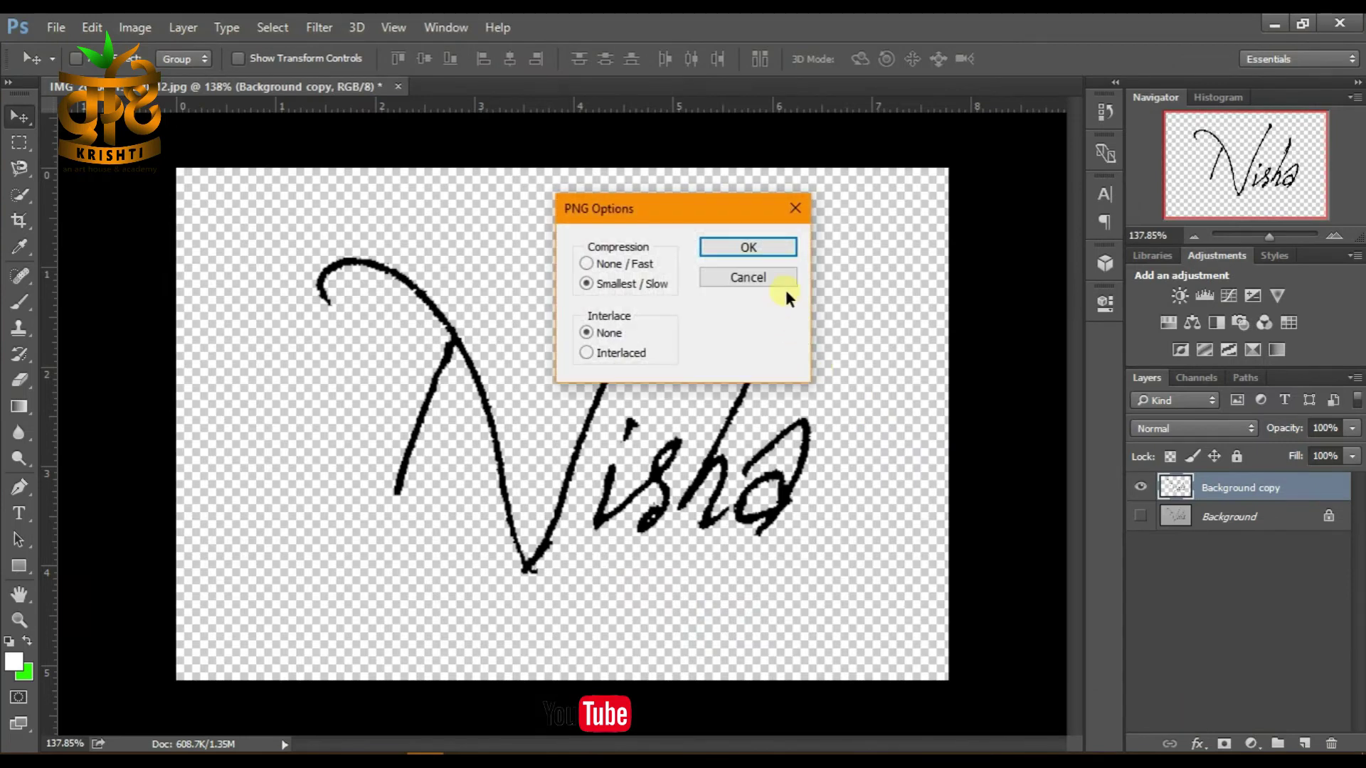
{"action": "left_click", "coordinate": [772, 244]}
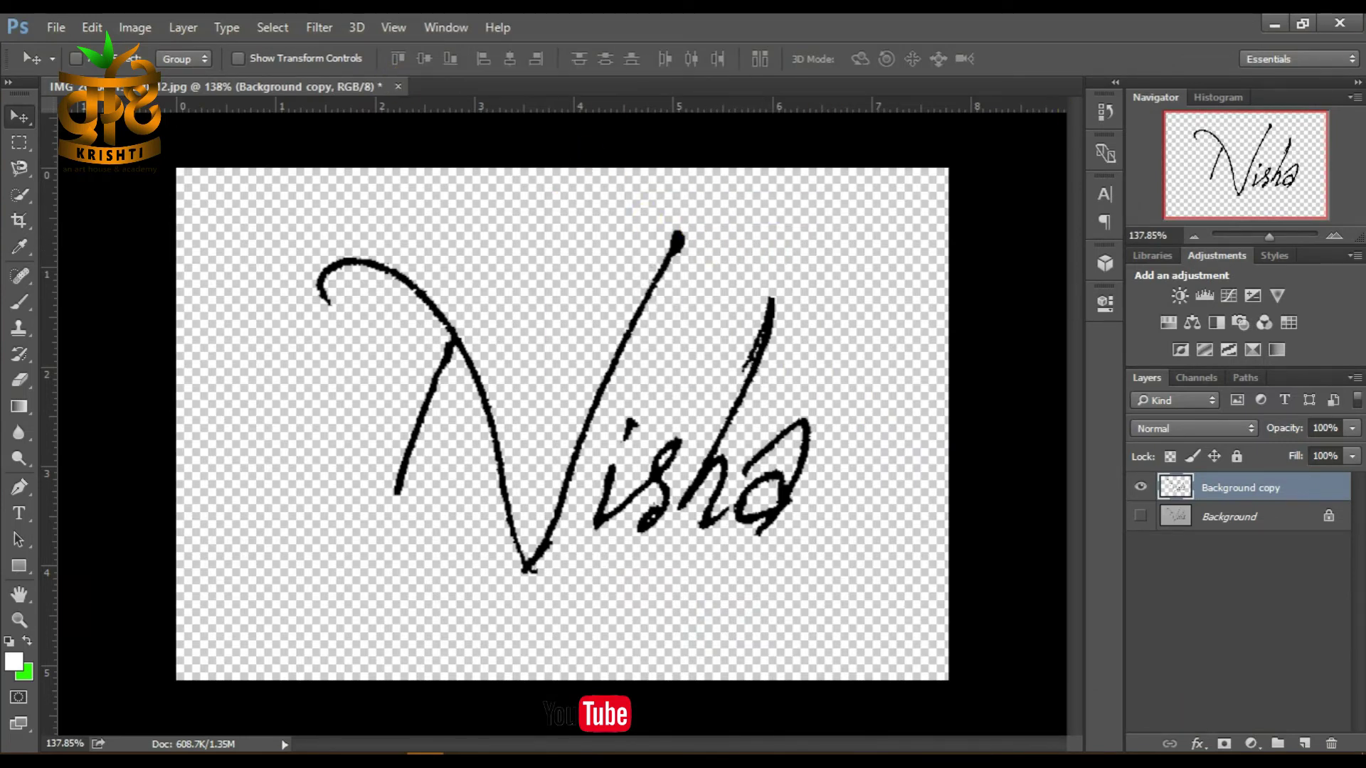
Step: Preview the saved Nisha.png from the desktop in Picasa Photo Viewer, then close it
{"action": "left_click", "coordinate": [1272, 22]}
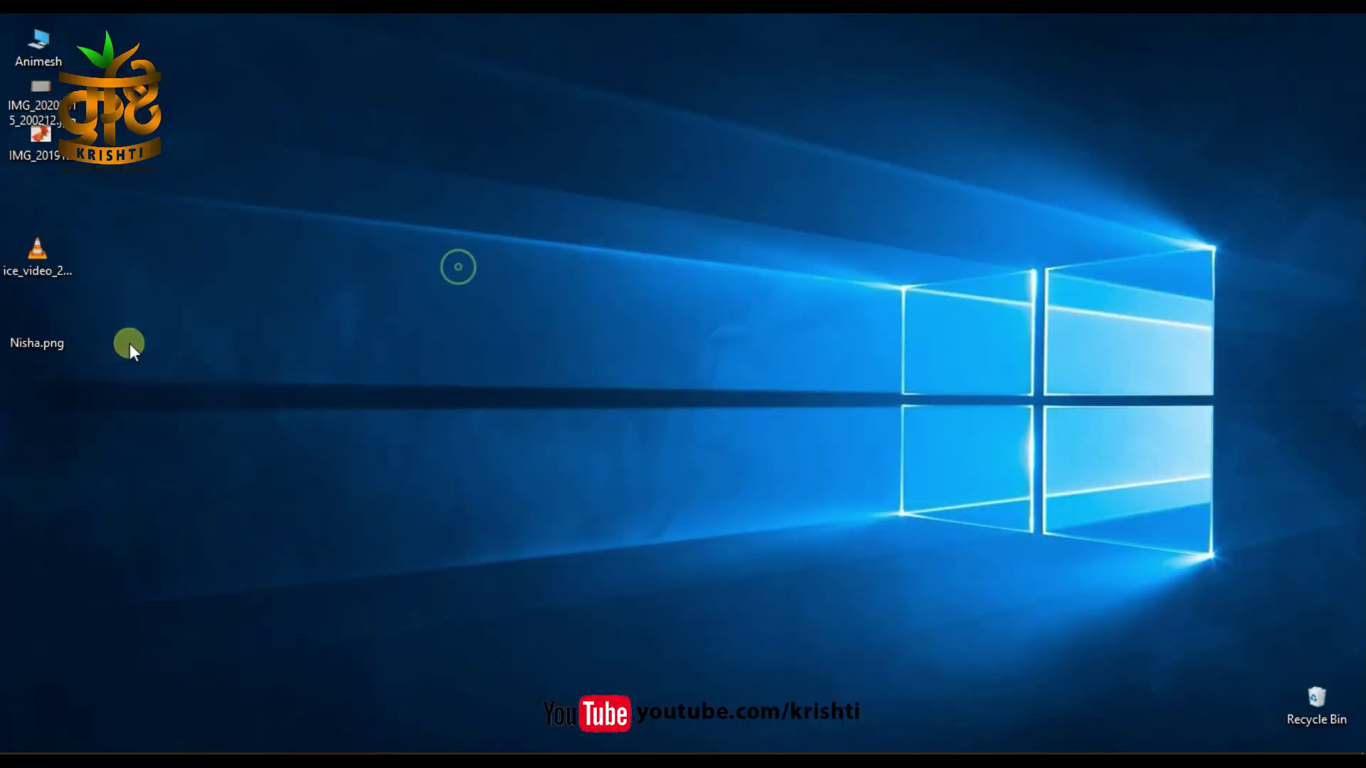
{"action": "double_click", "coordinate": [43, 331]}
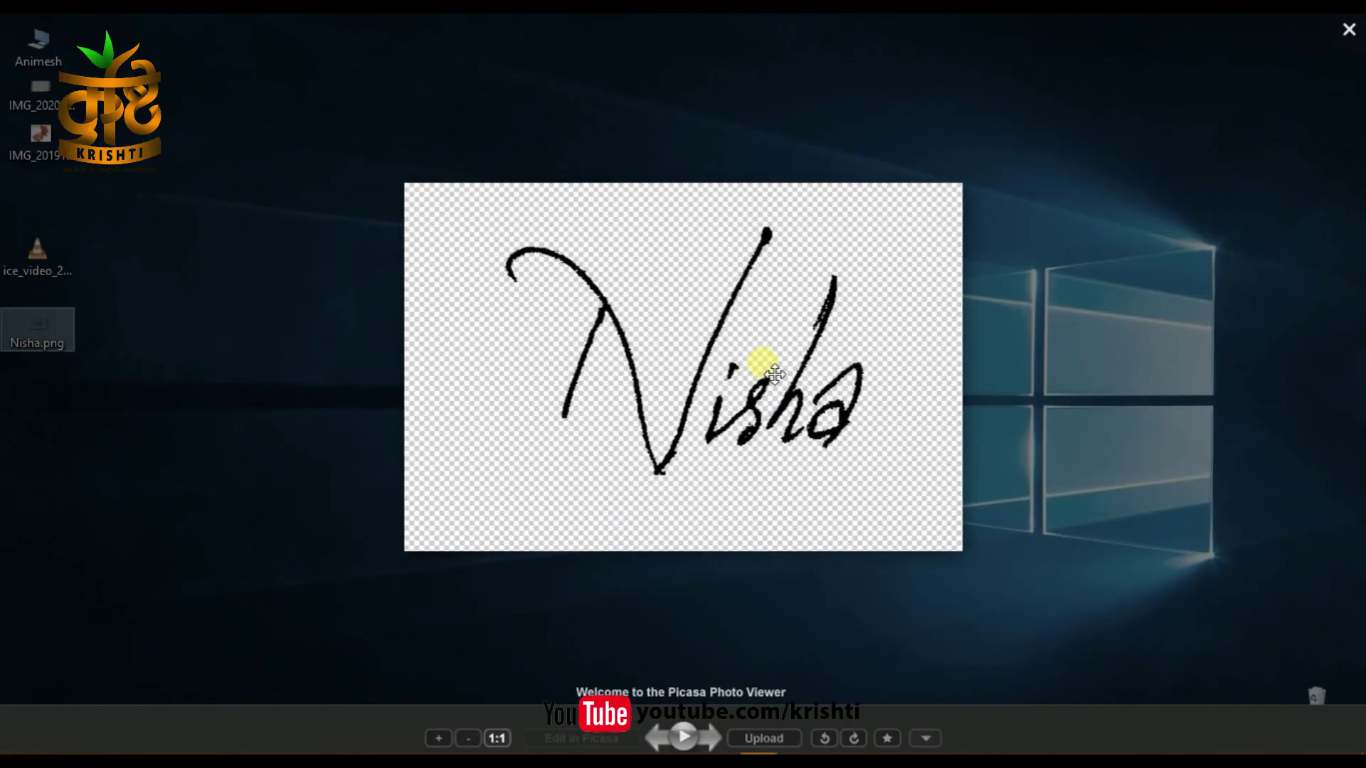
{"action": "scroll", "coordinate": [765, 370], "scroll_direction": "up", "scroll_amount": 2}
{"action": "scroll", "coordinate": [775, 377], "scroll_direction": "up", "scroll_amount": 1}
{"action": "scroll", "coordinate": [775, 377], "scroll_direction": "down", "scroll_amount": 2}
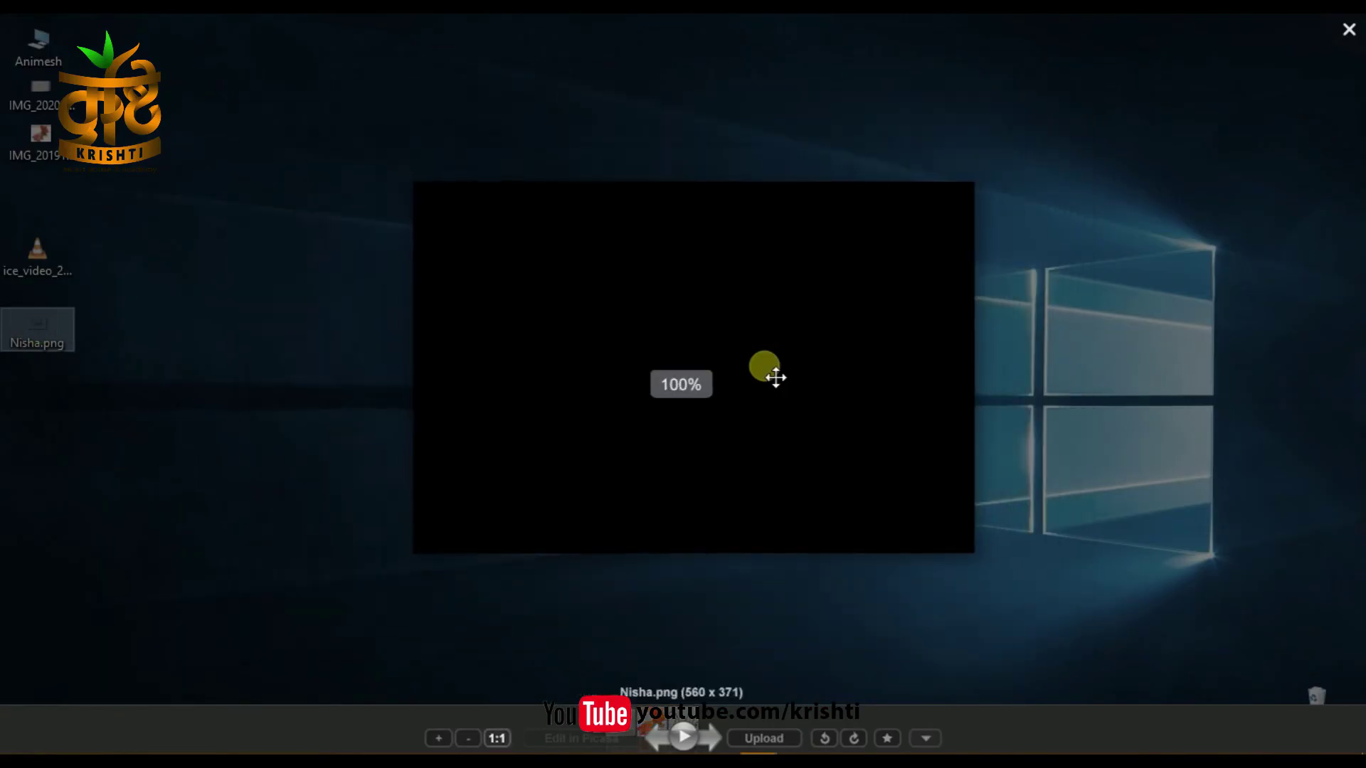
{"action": "scroll", "coordinate": [775, 377], "scroll_direction": "down", "scroll_amount": 1}
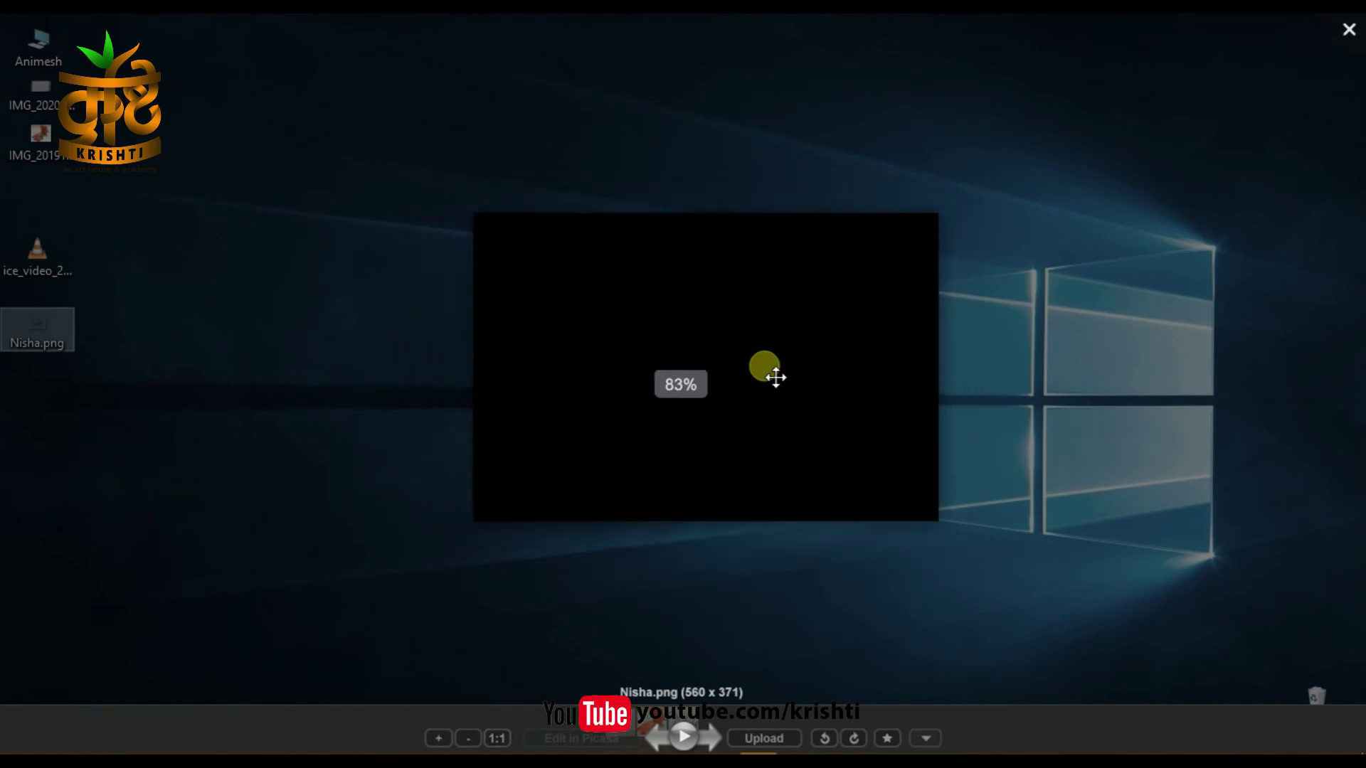
{"action": "left_click", "coordinate": [1349, 29]}
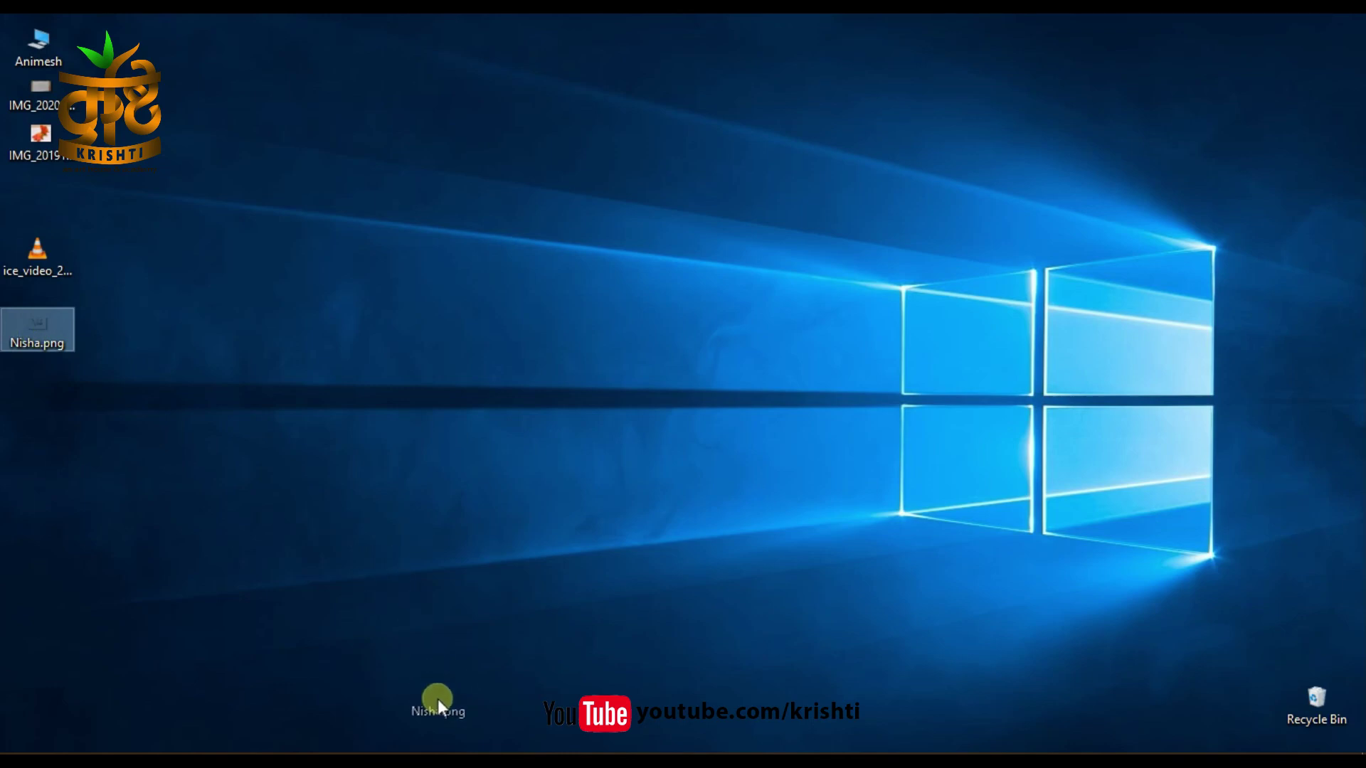
Step: Open Nisha.png in Photoshop, close the old signature JPG unsaved, and minimize Photoshop
{"action": "mouse_move", "coordinate": [36, 330]}
{"action": "left_mouse_down"}
{"action": "mouse_move", "coordinate": [426, 754]}
{"action": "mouse_move", "coordinate": [812, 85]}
{"action": "left_mouse_up"}
{"action": "left_click_drag", "start_coordinate": [562, 427], "coordinate": [405, 118]}
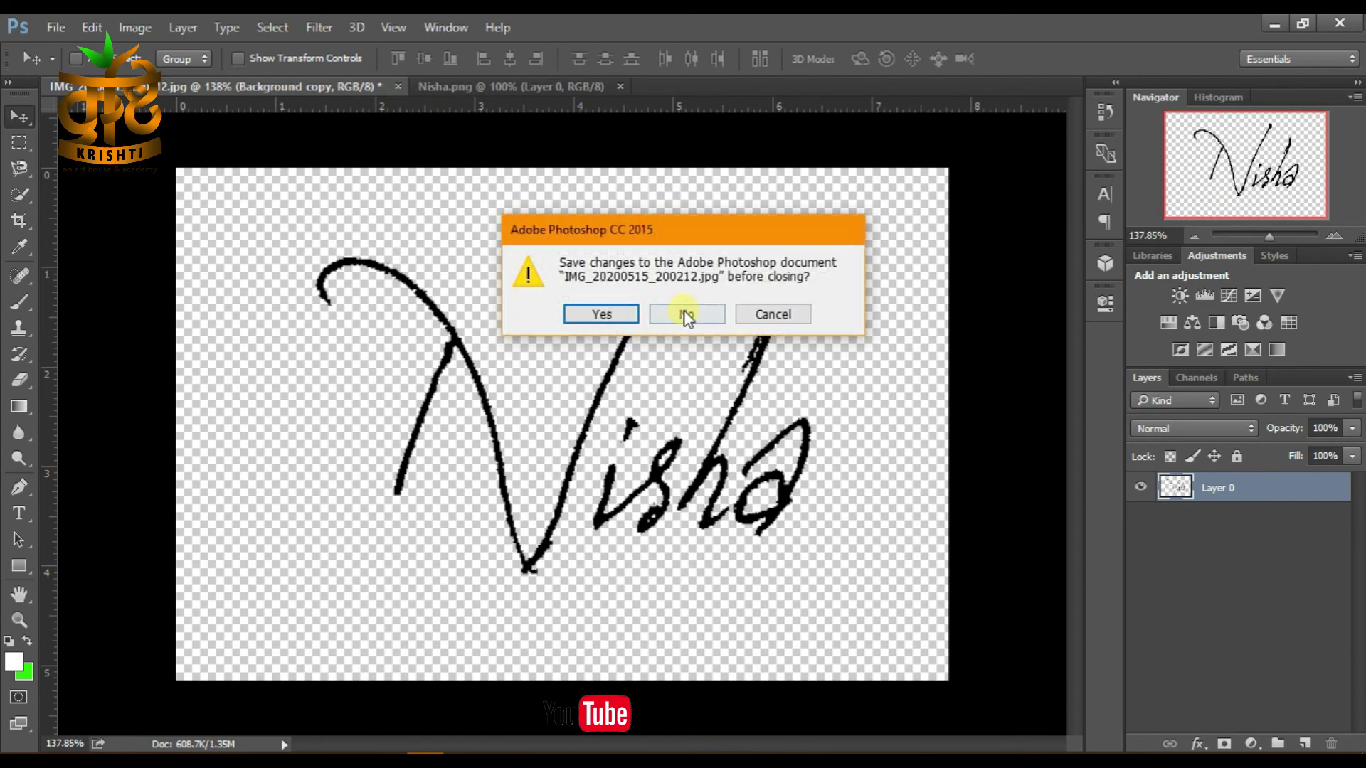
{"action": "left_click", "coordinate": [684, 312]}
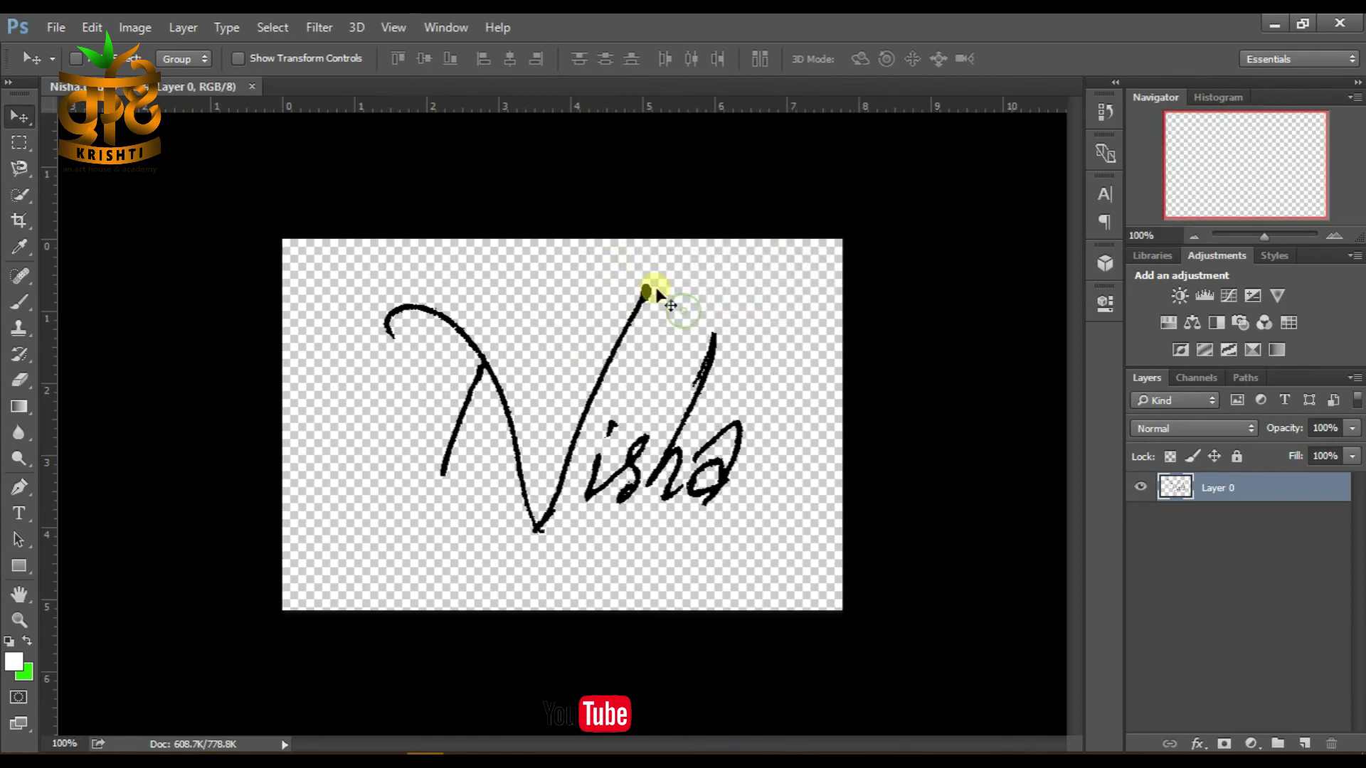
{"action": "left_click", "coordinate": [1271, 22]}
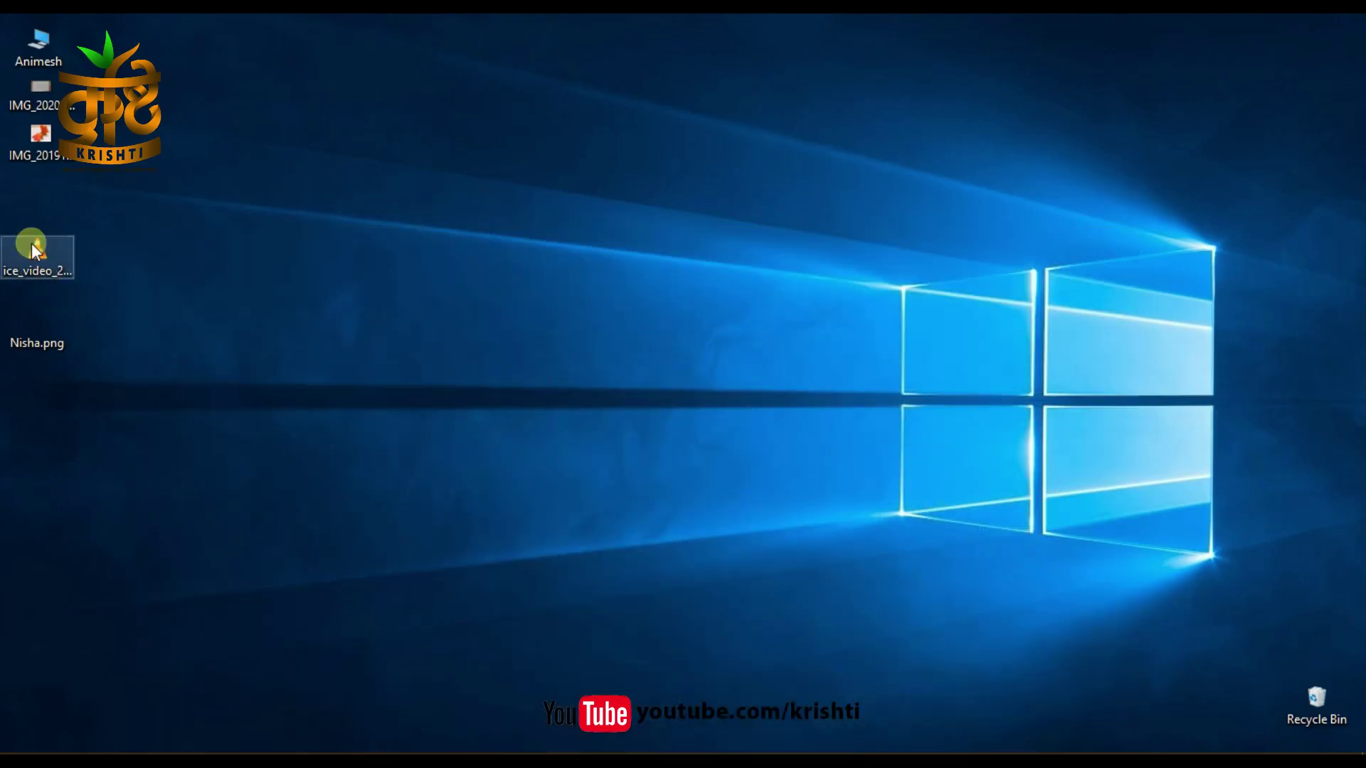
Step: Open the flower photo and drag the Nisha signature onto its lower-left corner as a new layer
{"action": "mouse_move", "coordinate": [35, 139]}
{"action": "left_mouse_down"}
{"action": "mouse_move", "coordinate": [426, 753]}
{"action": "mouse_move", "coordinate": [543, 92]}
{"action": "left_mouse_up"}
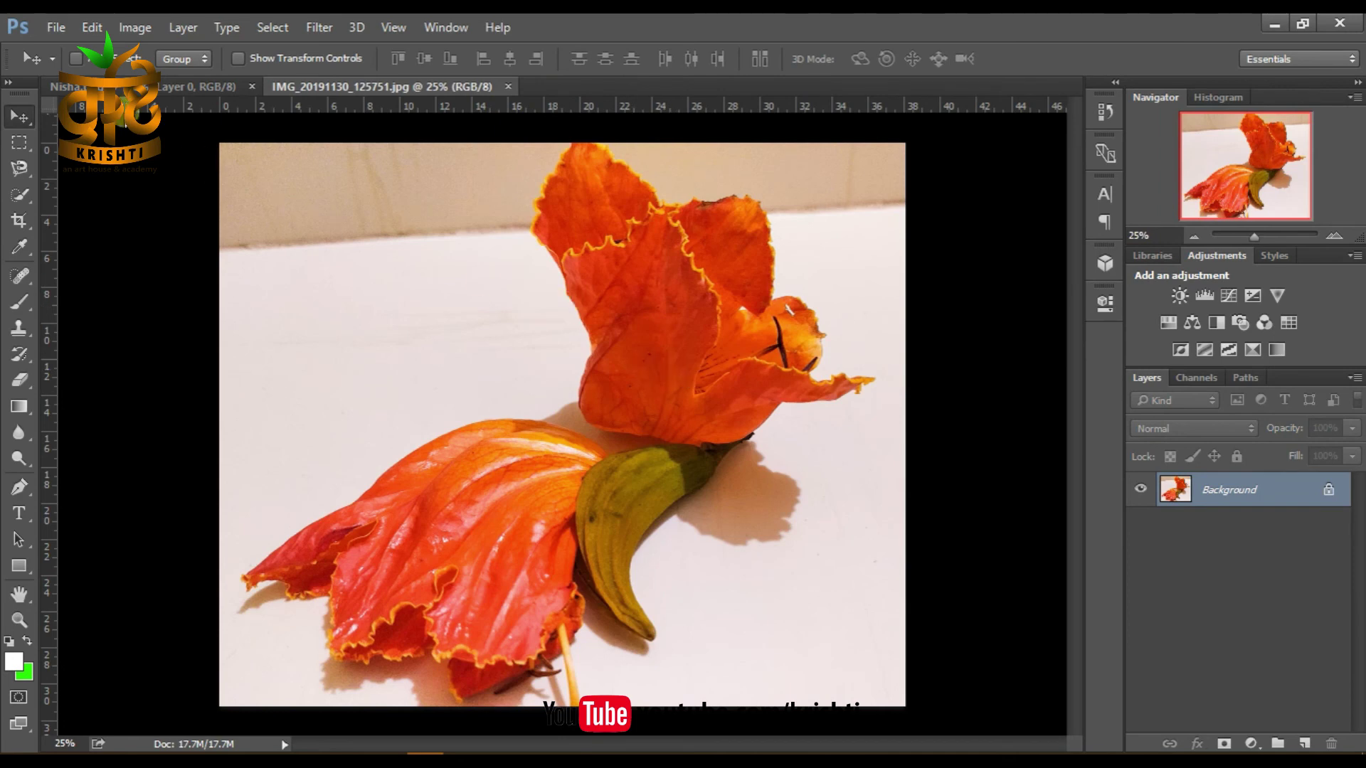
{"action": "left_click", "coordinate": [116, 91]}
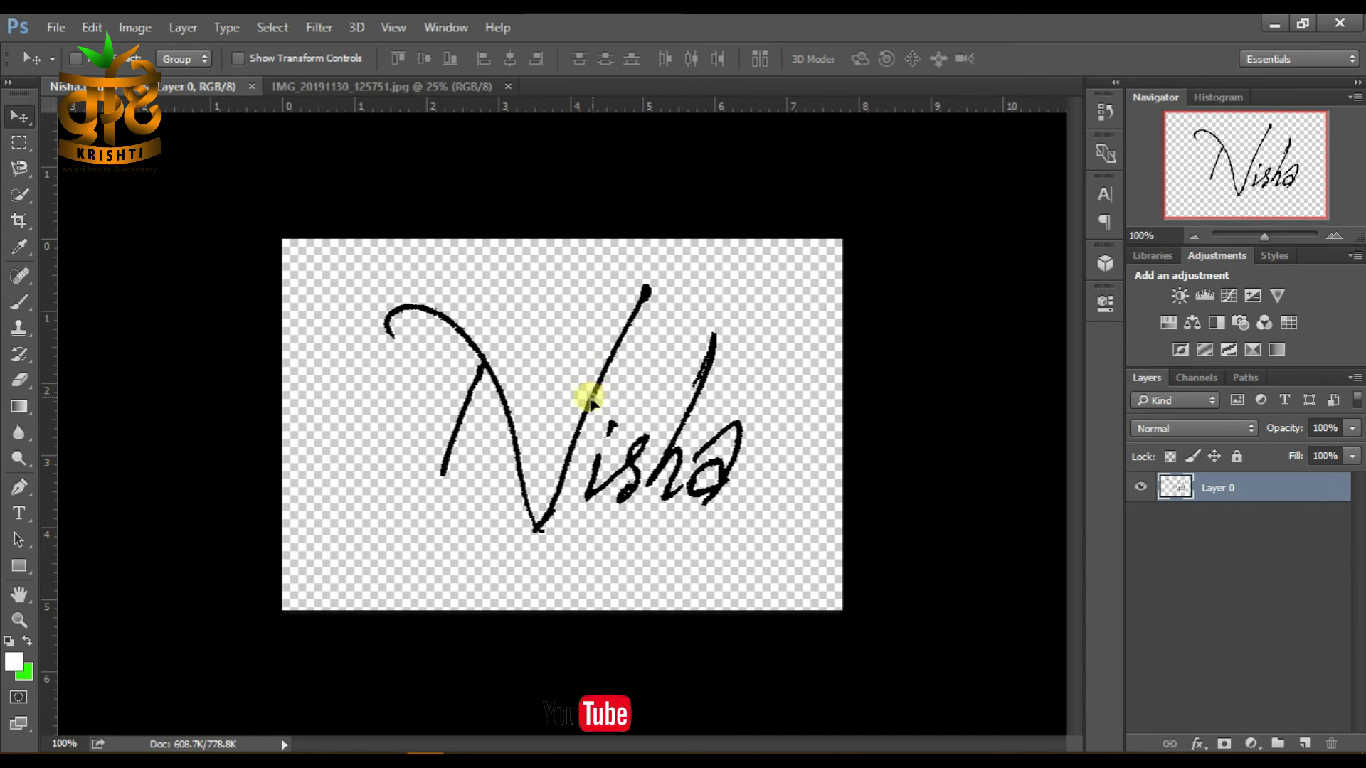
{"action": "left_click_drag", "start_coordinate": [594, 402], "coordinate": [425, 87]}
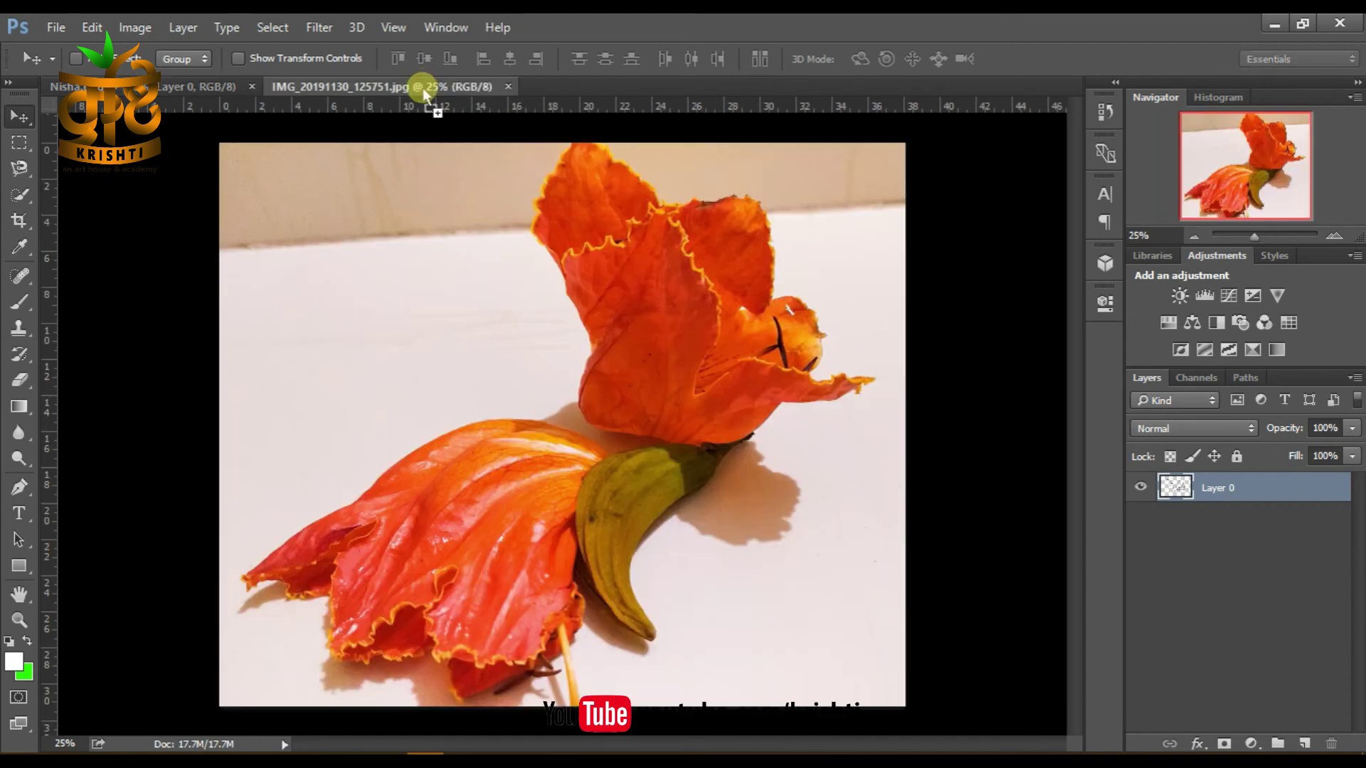
{"action": "mouse_move", "coordinate": [424, 87]}
{"action": "left_mouse_down"}
{"action": "mouse_move", "coordinate": [571, 509]}
{"action": "mouse_move", "coordinate": [284, 668]}
{"action": "left_mouse_up"}
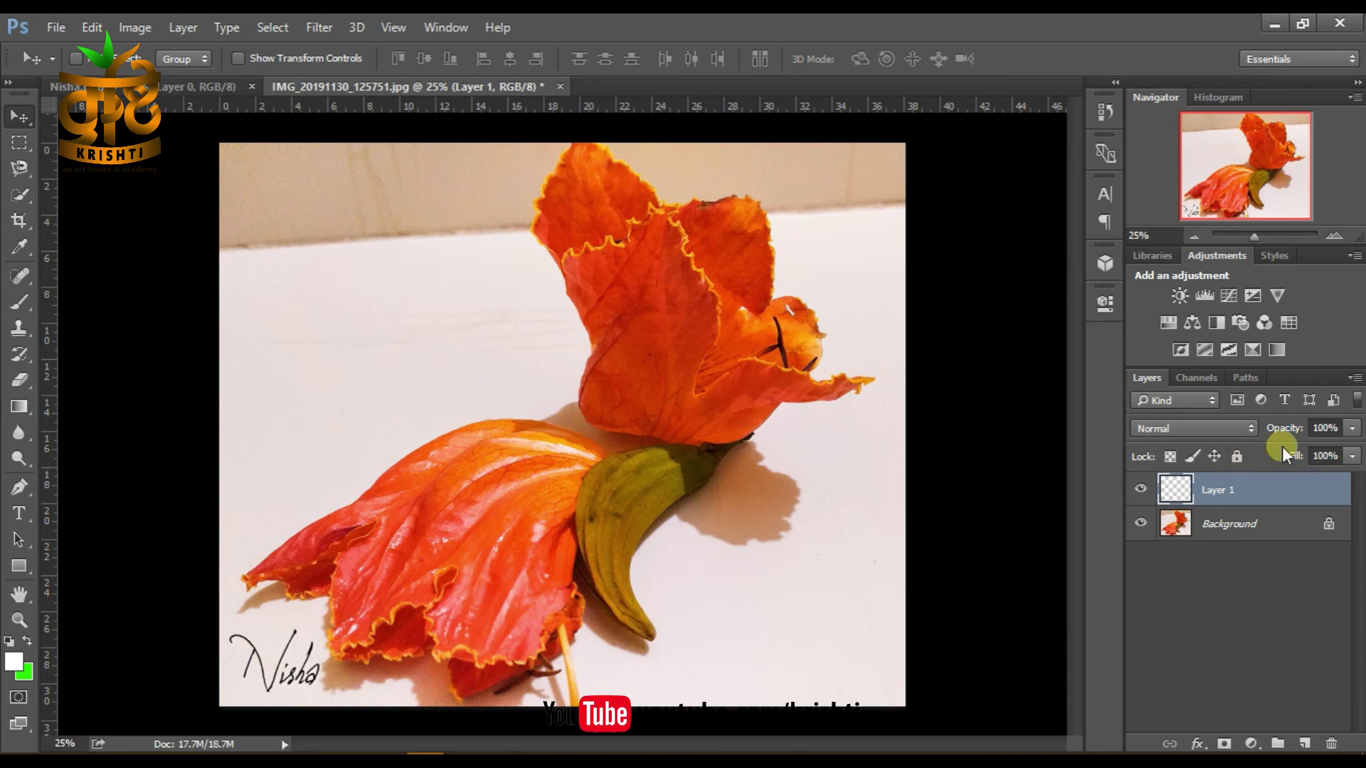
{"action": "left_click", "coordinate": [1351, 427]}
Step: Set the signature layer to 60% opacity, then return to the Nisha.png document
{"action": "left_click", "coordinate": [1311, 455]}
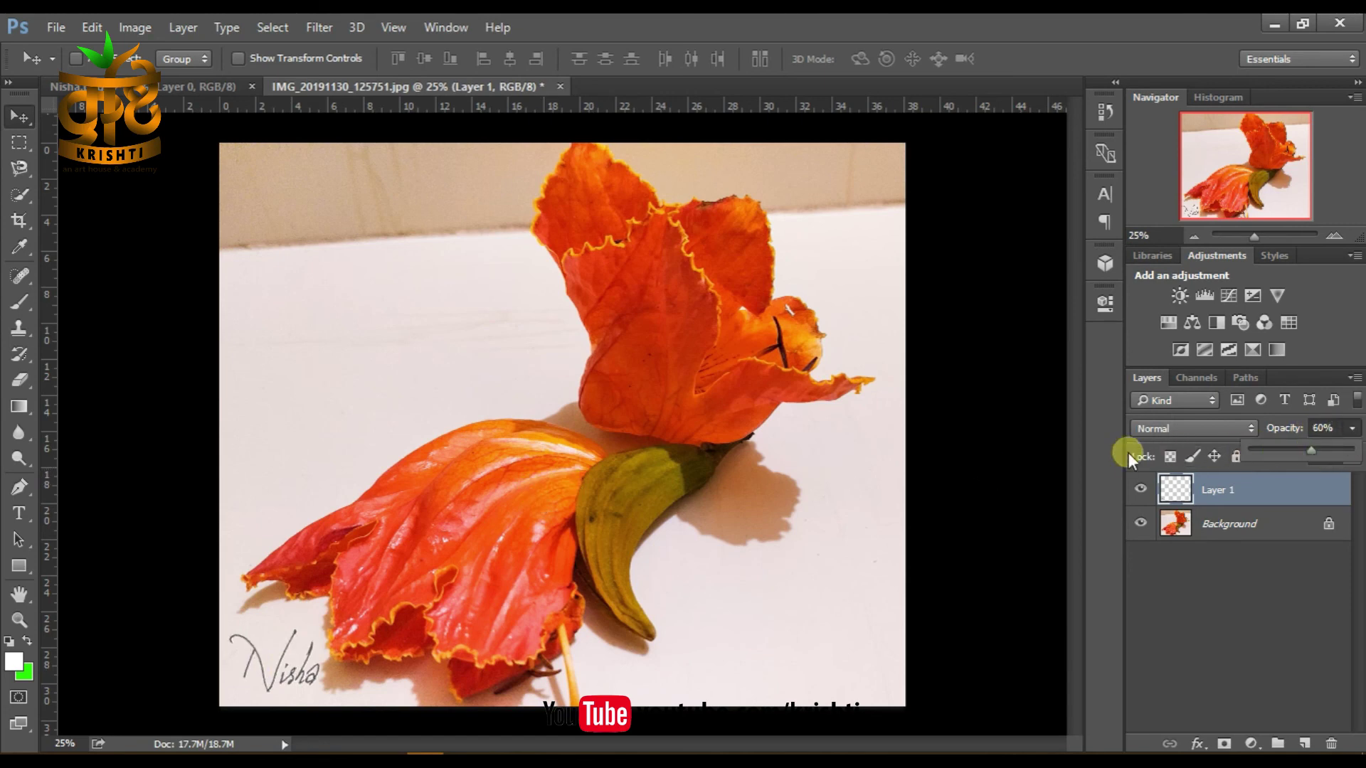
{"action": "left_click", "coordinate": [955, 466]}
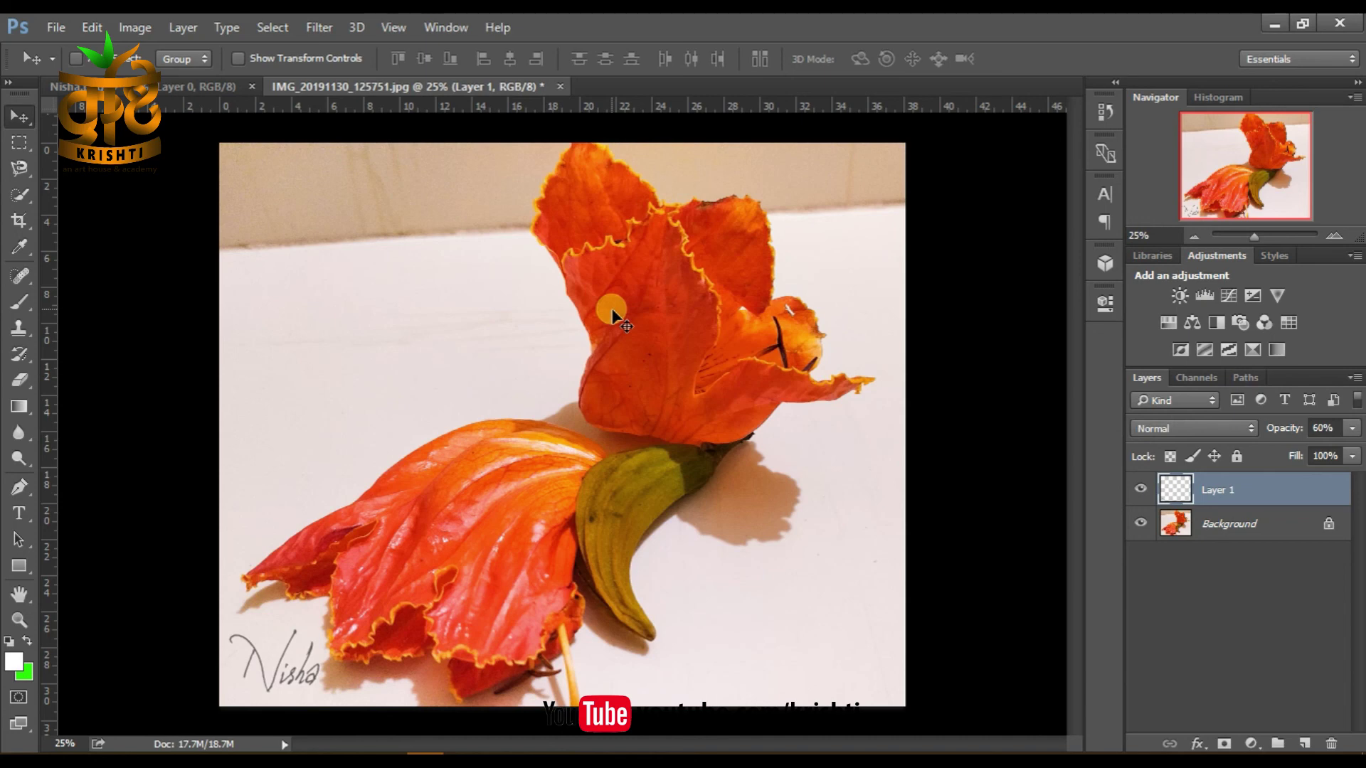
{"action": "left_click", "coordinate": [203, 84]}
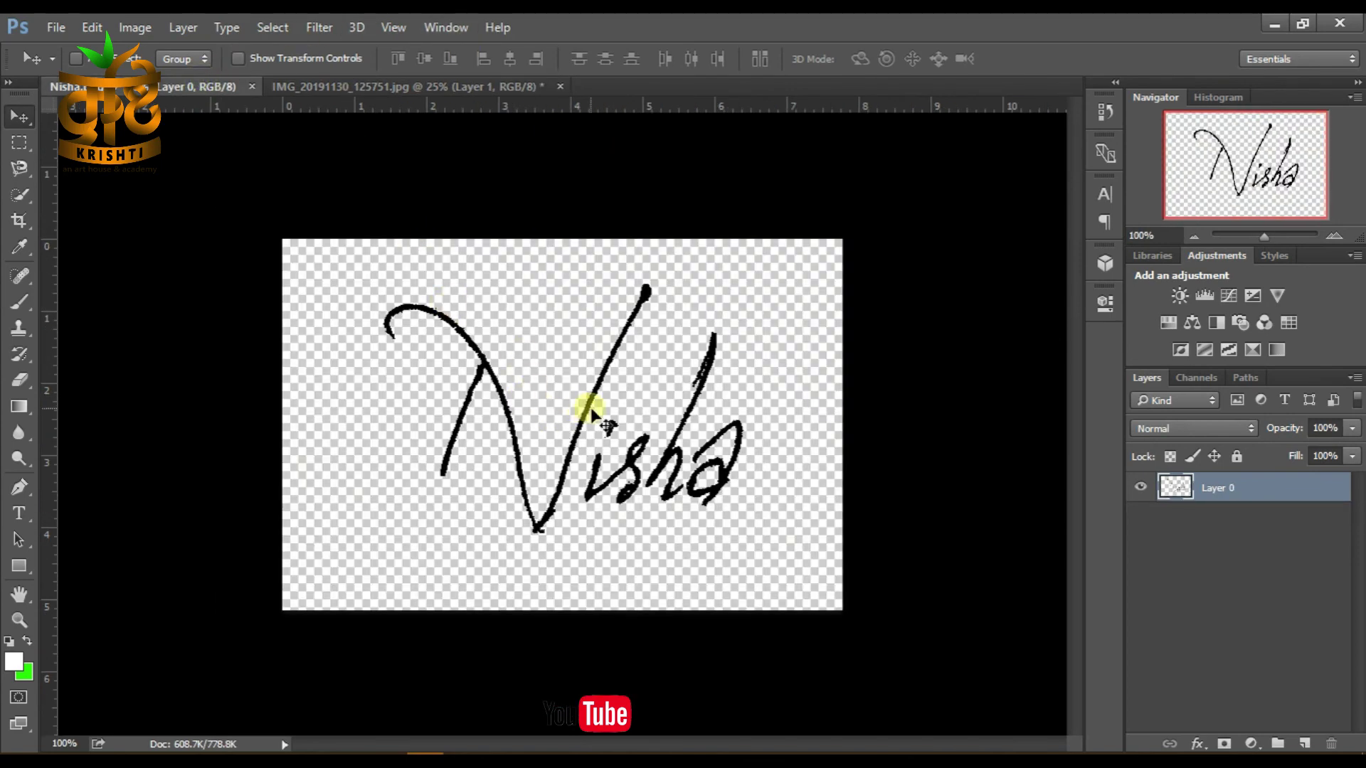